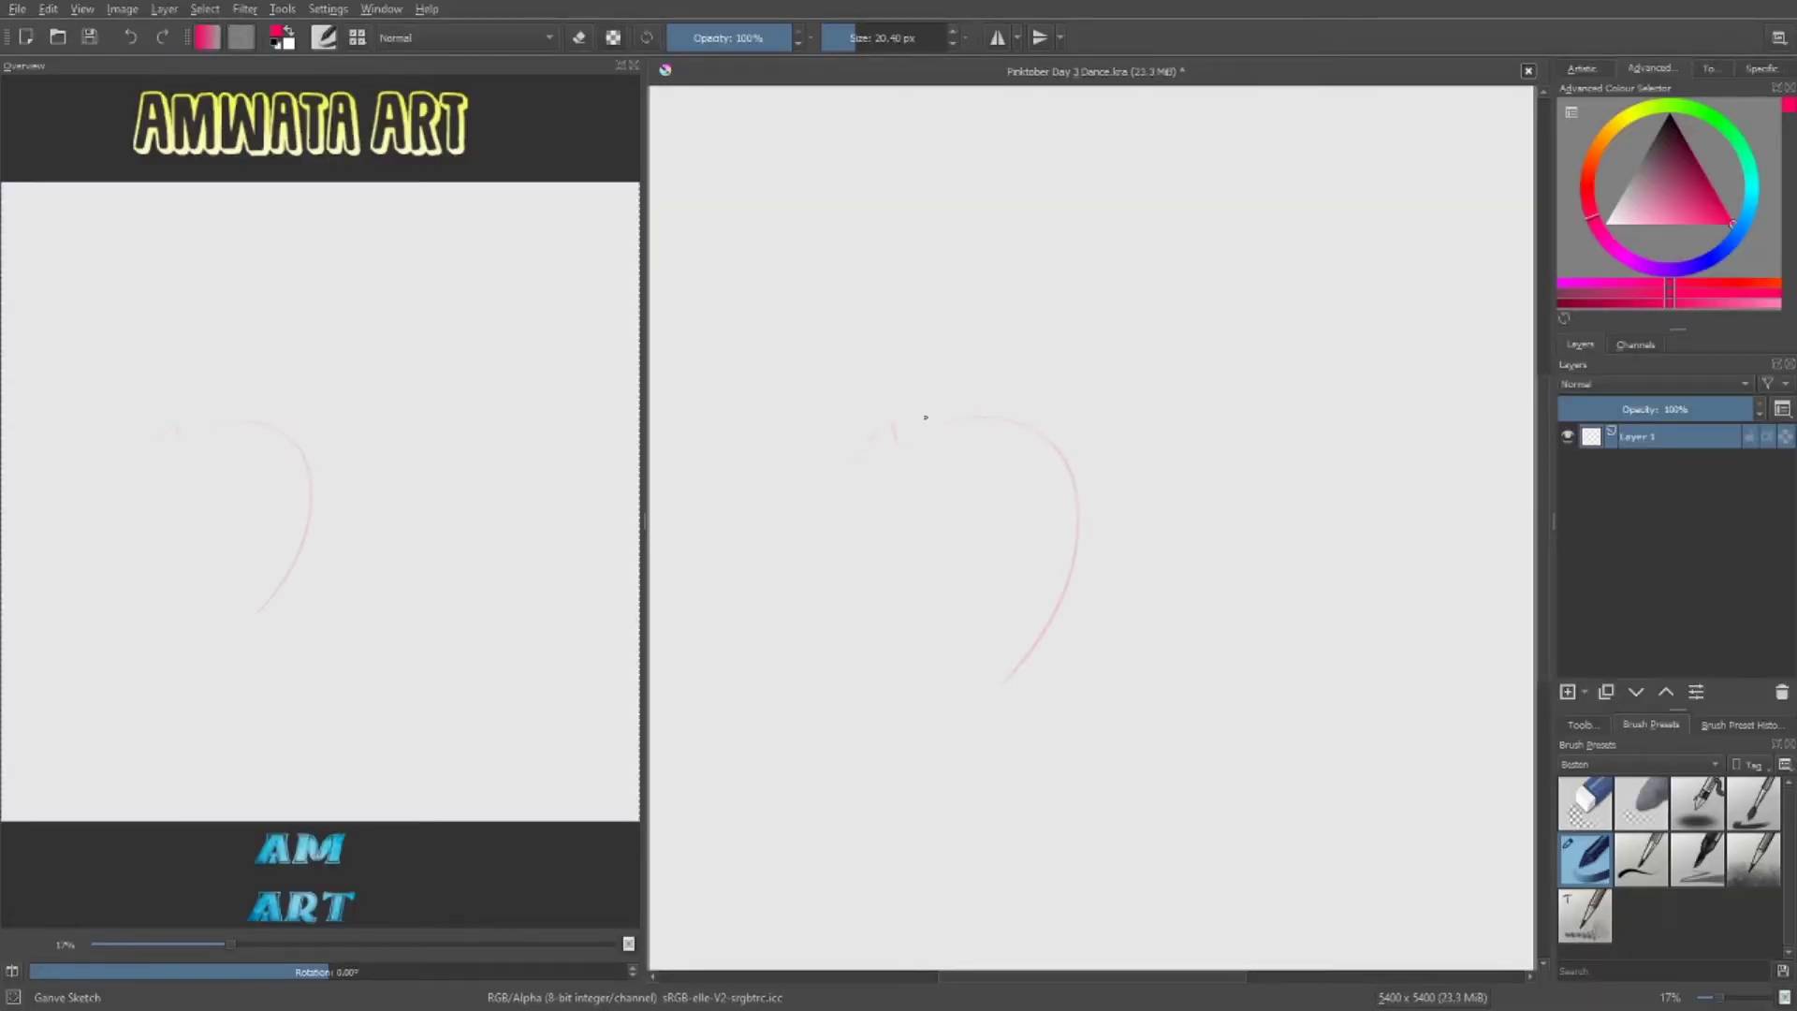
Sketch the dancer's head and an arm sweeping toward the lower left in pink.
drag(893, 426, 896, 451)
drag(895, 428, 929, 425)
mouse_move(922, 488)
mouse_down()
mouse_move(760, 554)
mouse_move(769, 573)
mouse_up()
key(e)
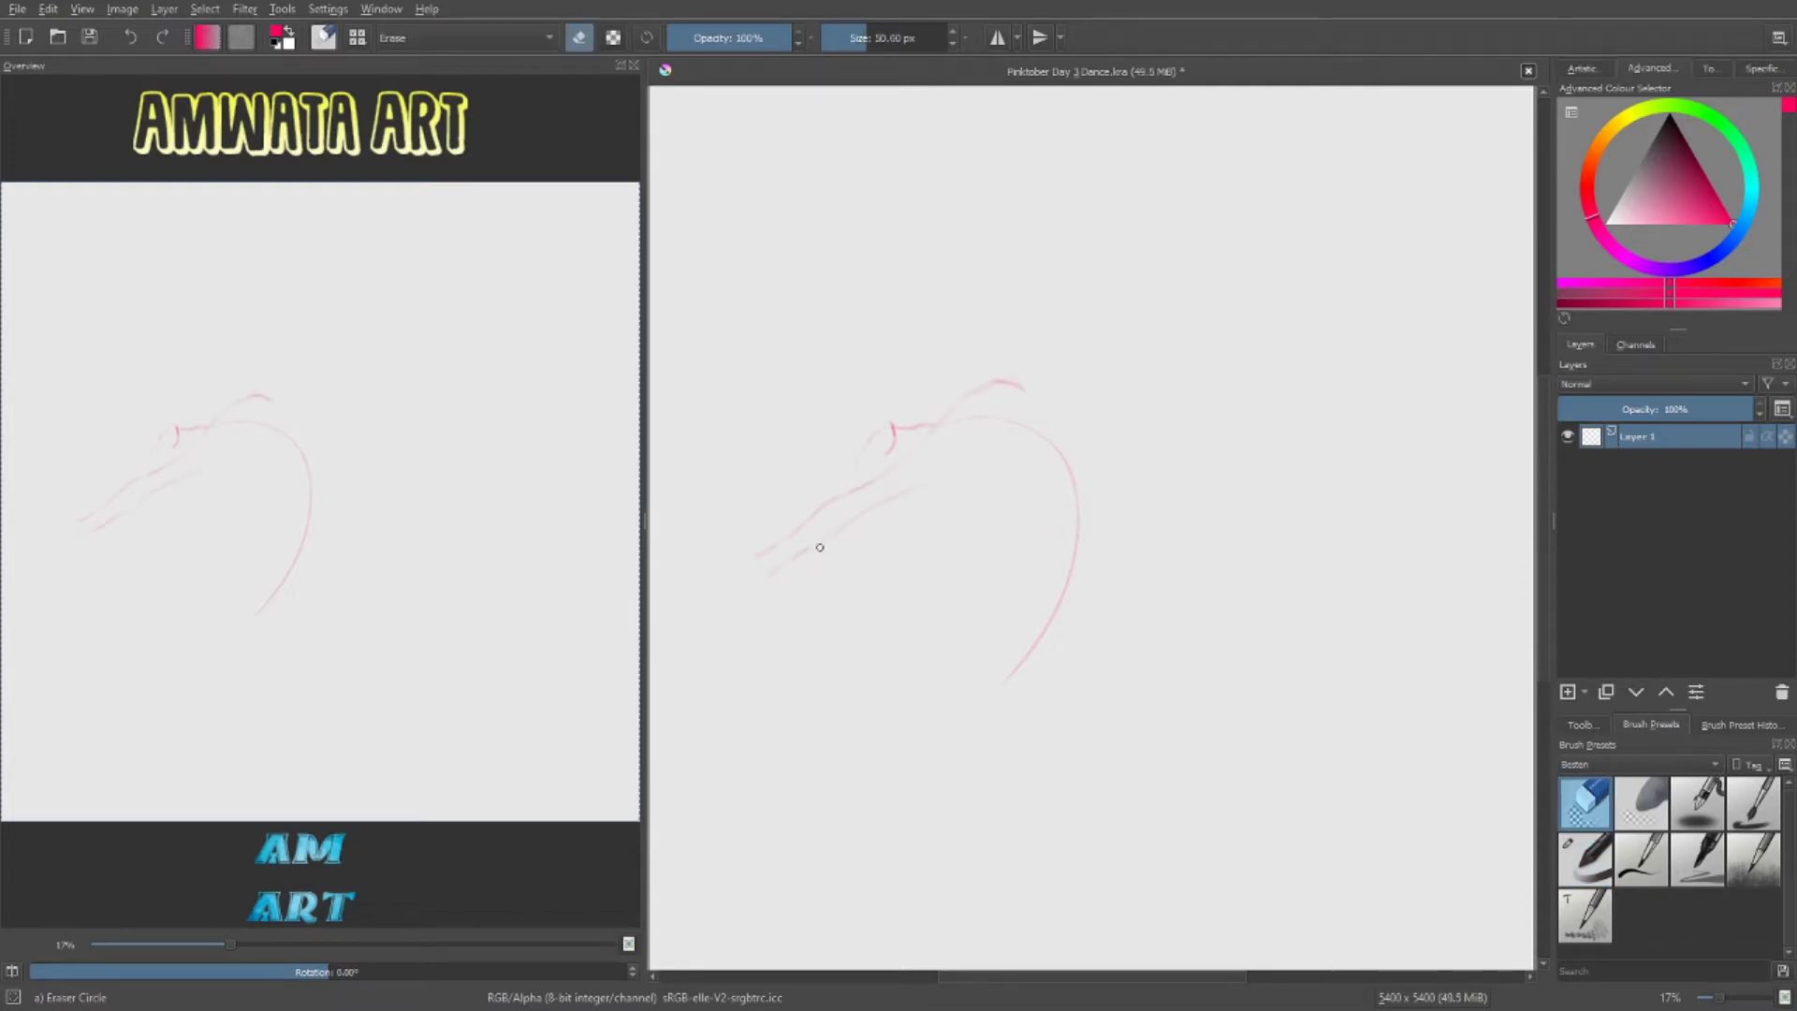
key(e)
key(e)
Outline the head and draw the arched back line, toggling the eraser for fixes.
key(e)
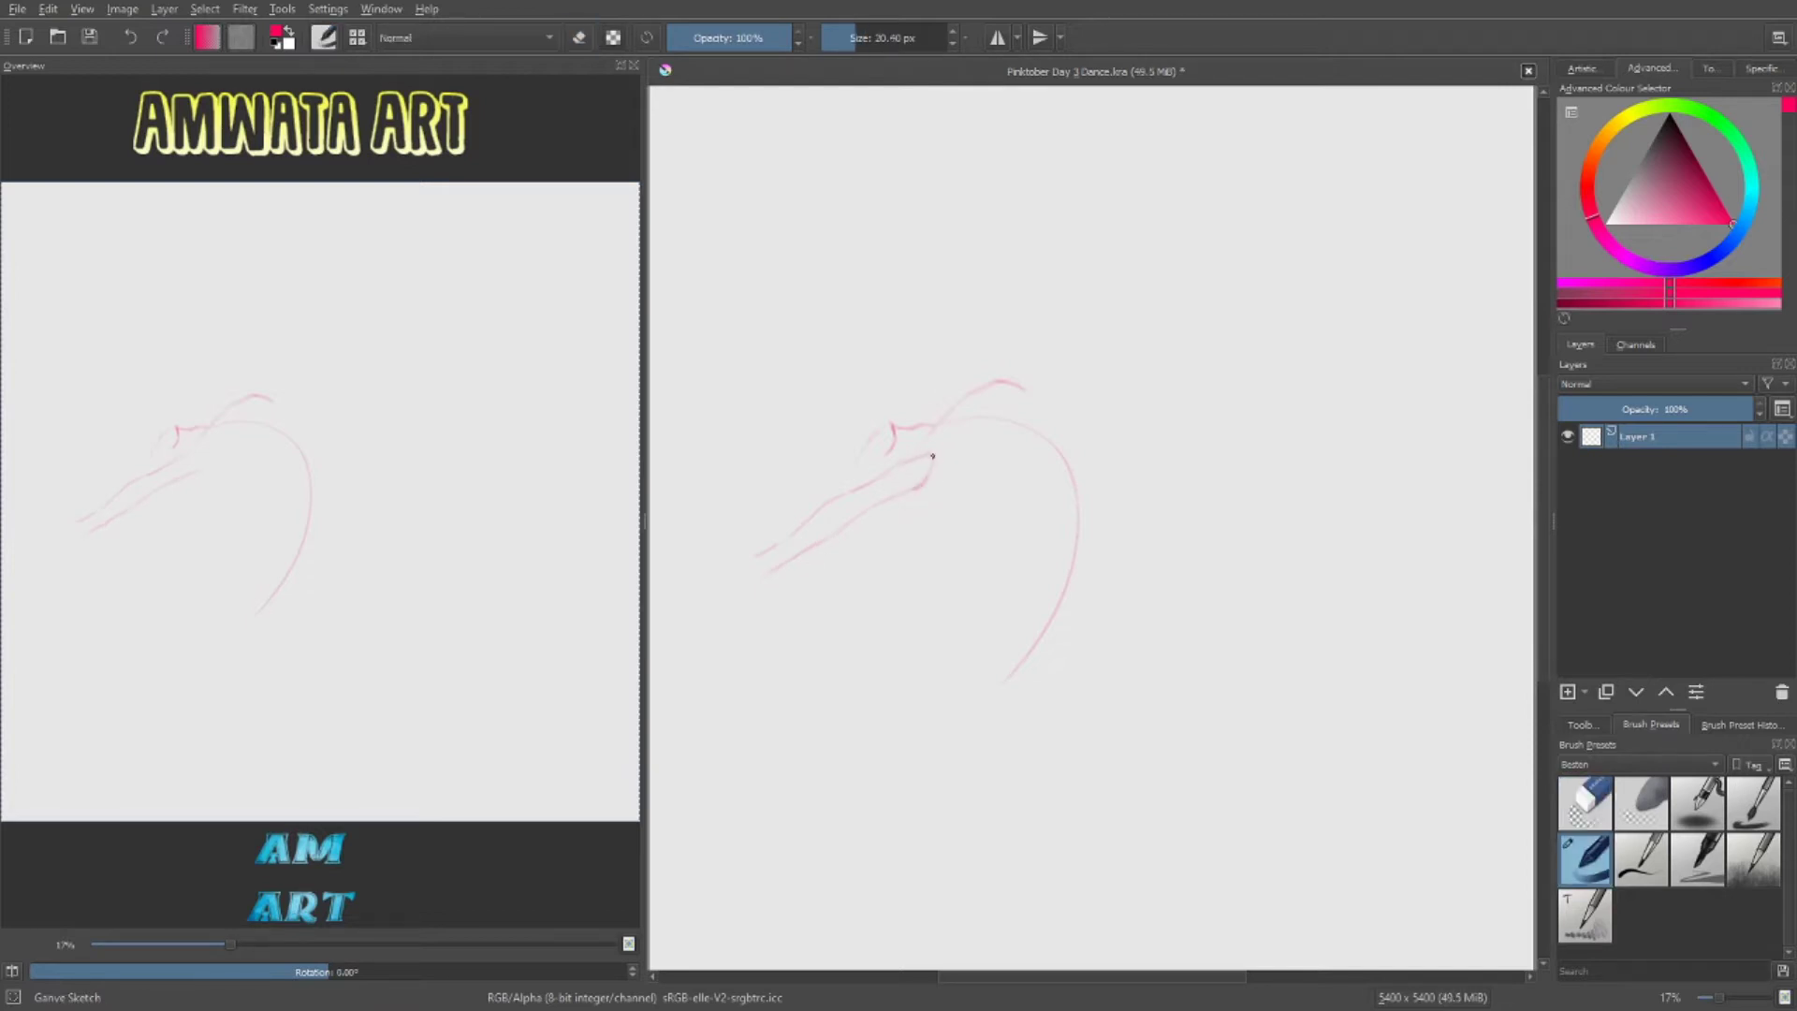
key(e)
key(e)
key(e)
key(e)
drag(889, 429, 861, 480)
key(e)
key(e)
key(e)
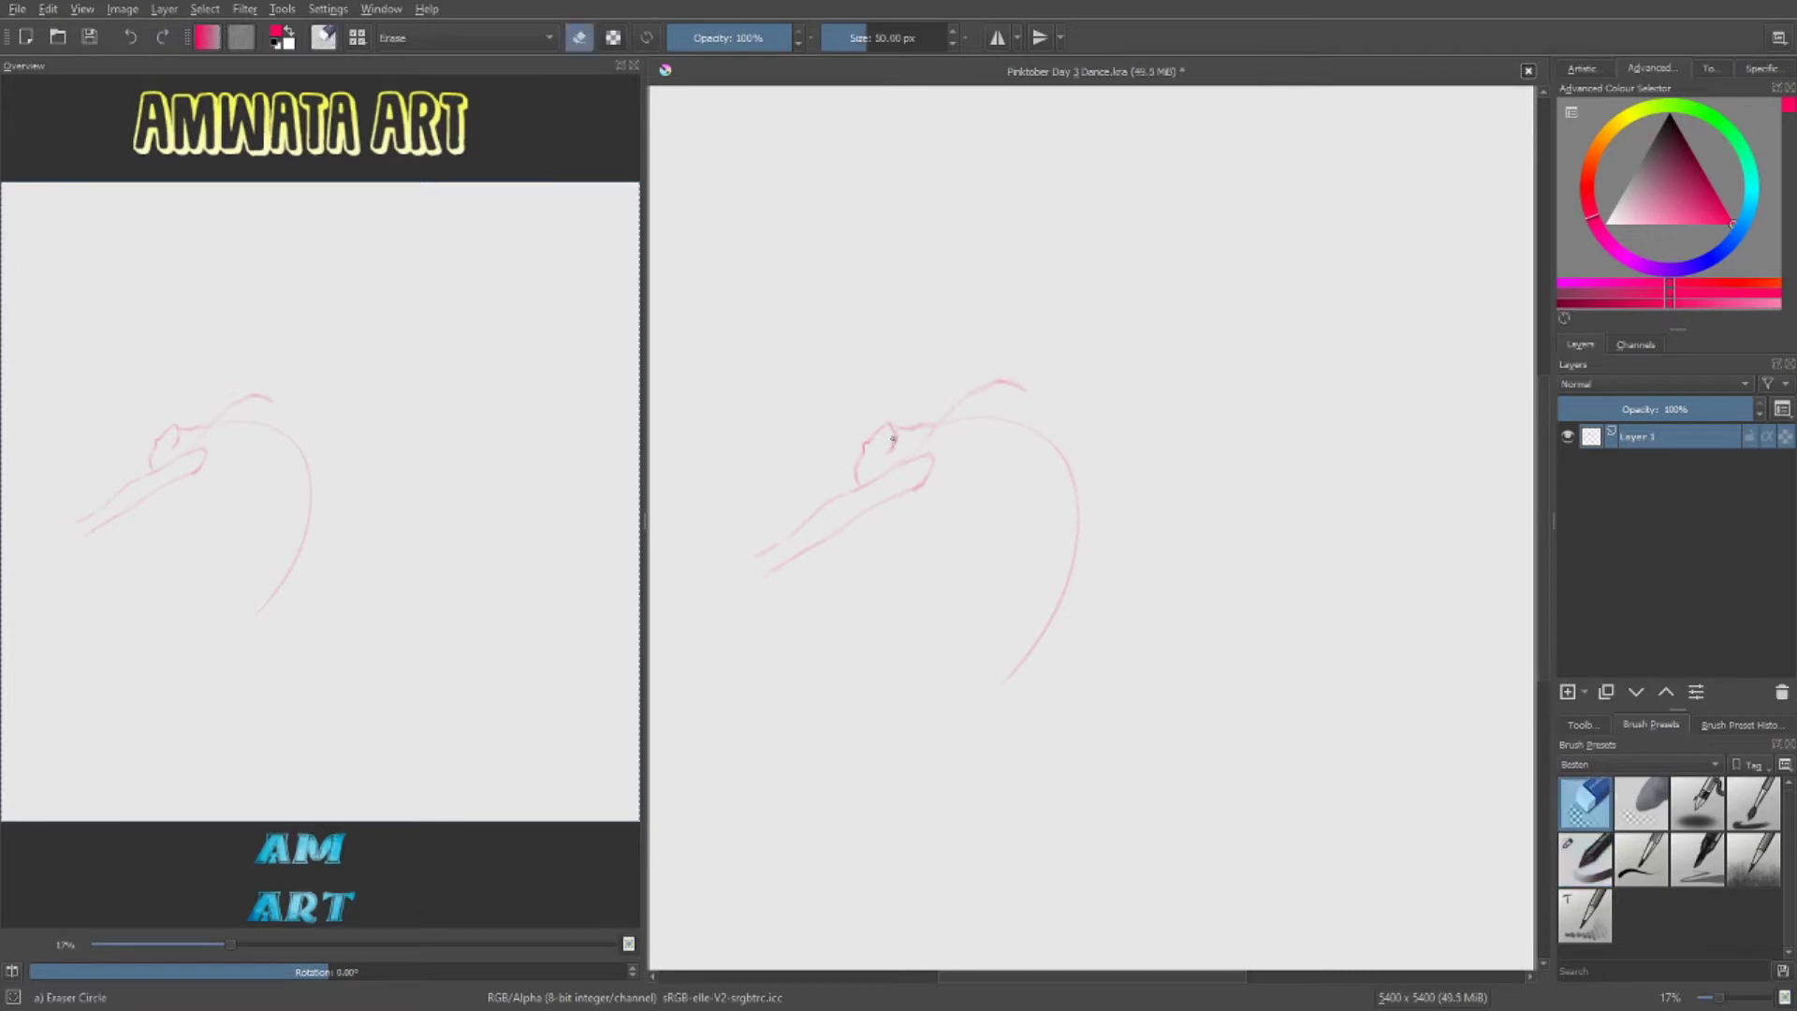
key(e)
key(e)
key(e)
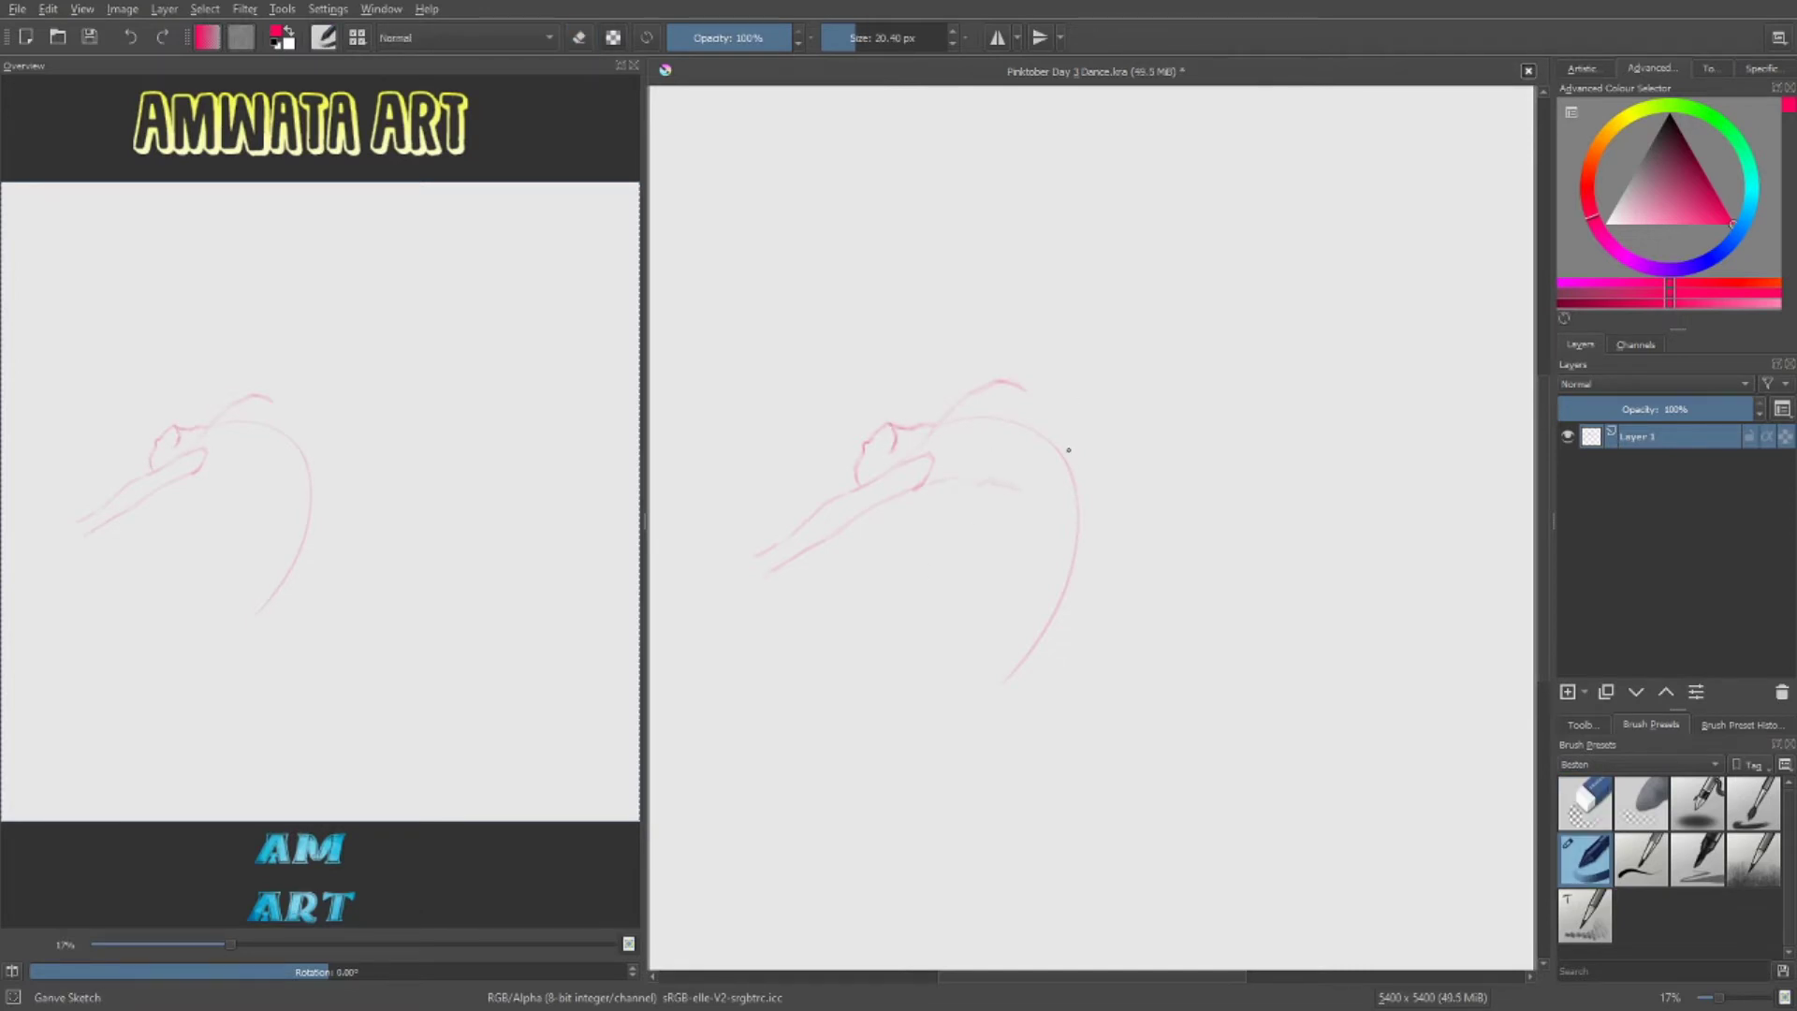
key(e)
key(e)
mouse_move(974, 465)
mouse_down()
mouse_move(1048, 479)
mouse_move(1085, 428)
mouse_move(1009, 760)
mouse_up()
key(e)
key(e)
key(e)
key(e)
key(e)
key(e)
key(e)
Rework the back curve and torso lines, adding a hook at the bottom and erasing fixes.
drag(1077, 577, 1062, 557)
key(e)
mouse_move(1011, 763)
mouse_down()
mouse_move(1026, 773)
mouse_move(1064, 671)
mouse_up()
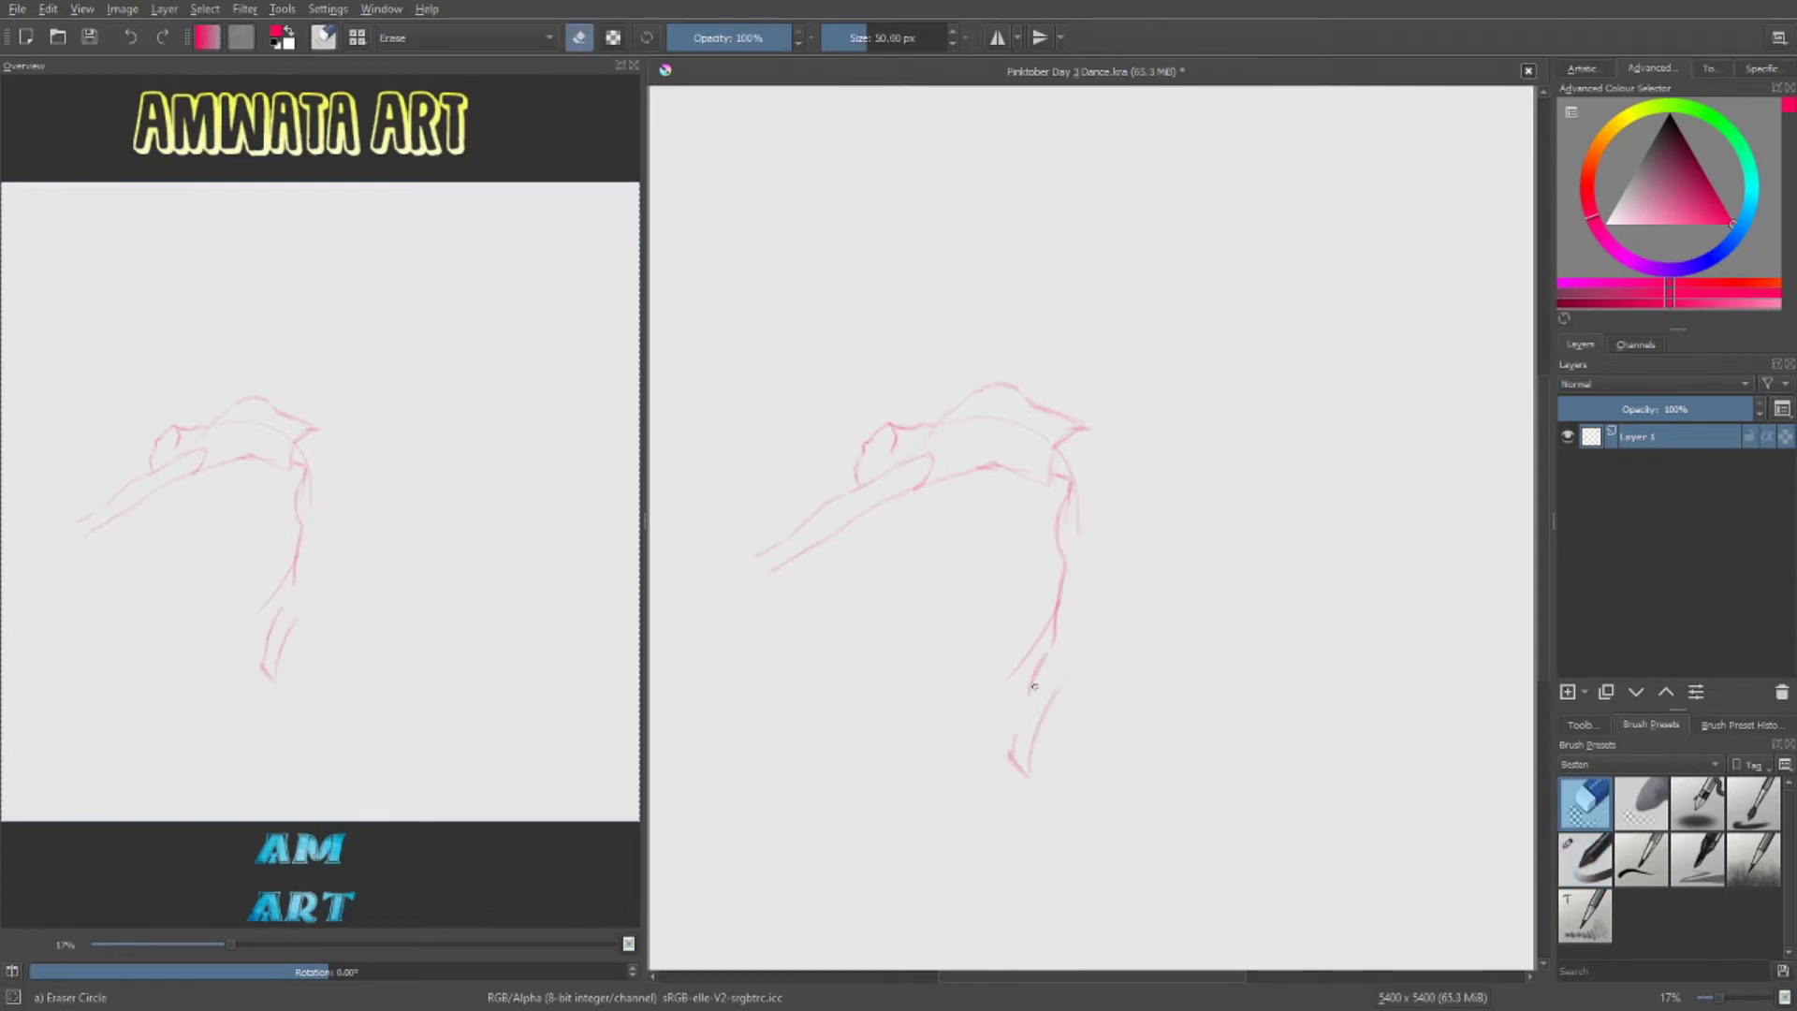
mouse_move(1100, 548)
mouse_down()
mouse_move(1114, 599)
mouse_move(1101, 552)
mouse_move(1114, 560)
mouse_up()
key(e)
key(e)
key(e)
key(e)
key(e)
drag(1062, 472, 1075, 496)
key(e)
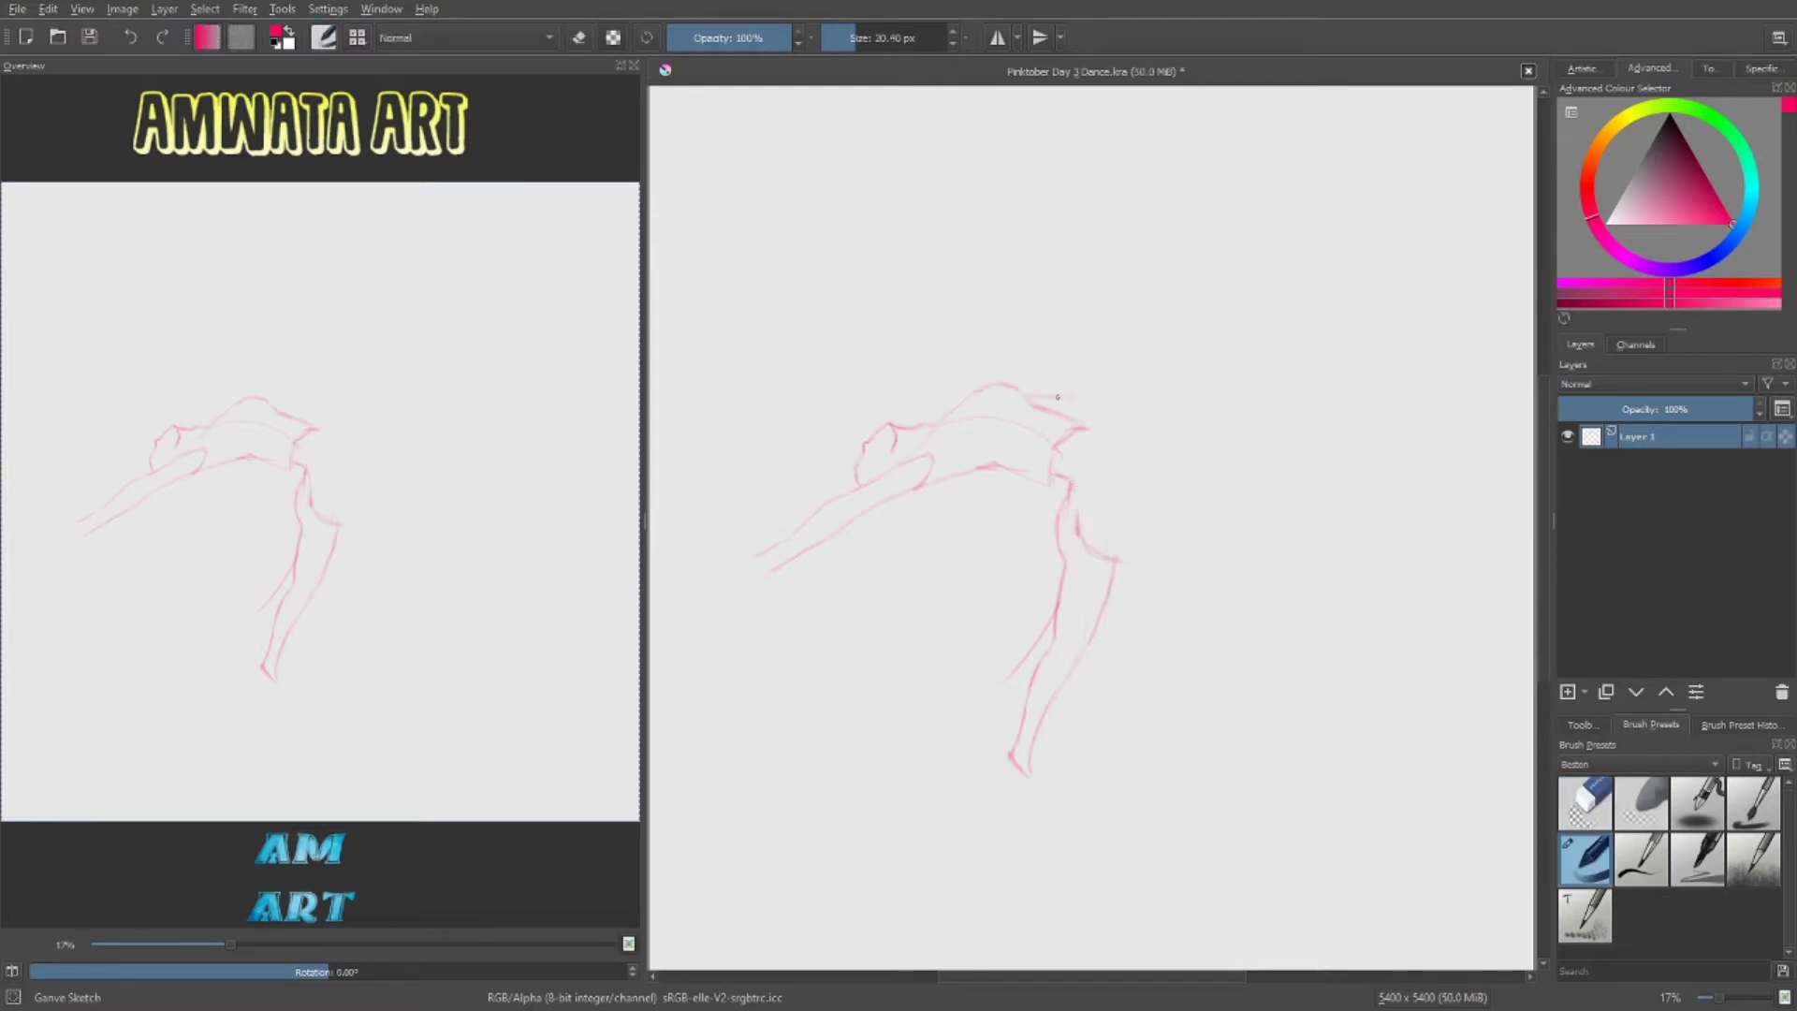
drag(1095, 429, 1164, 691)
key(e)
Lasso-select the legs and stretch them downward with Ctrl+T, then deselect.
key(ctrl+t)
drag(1076, 776, 1128, 818)
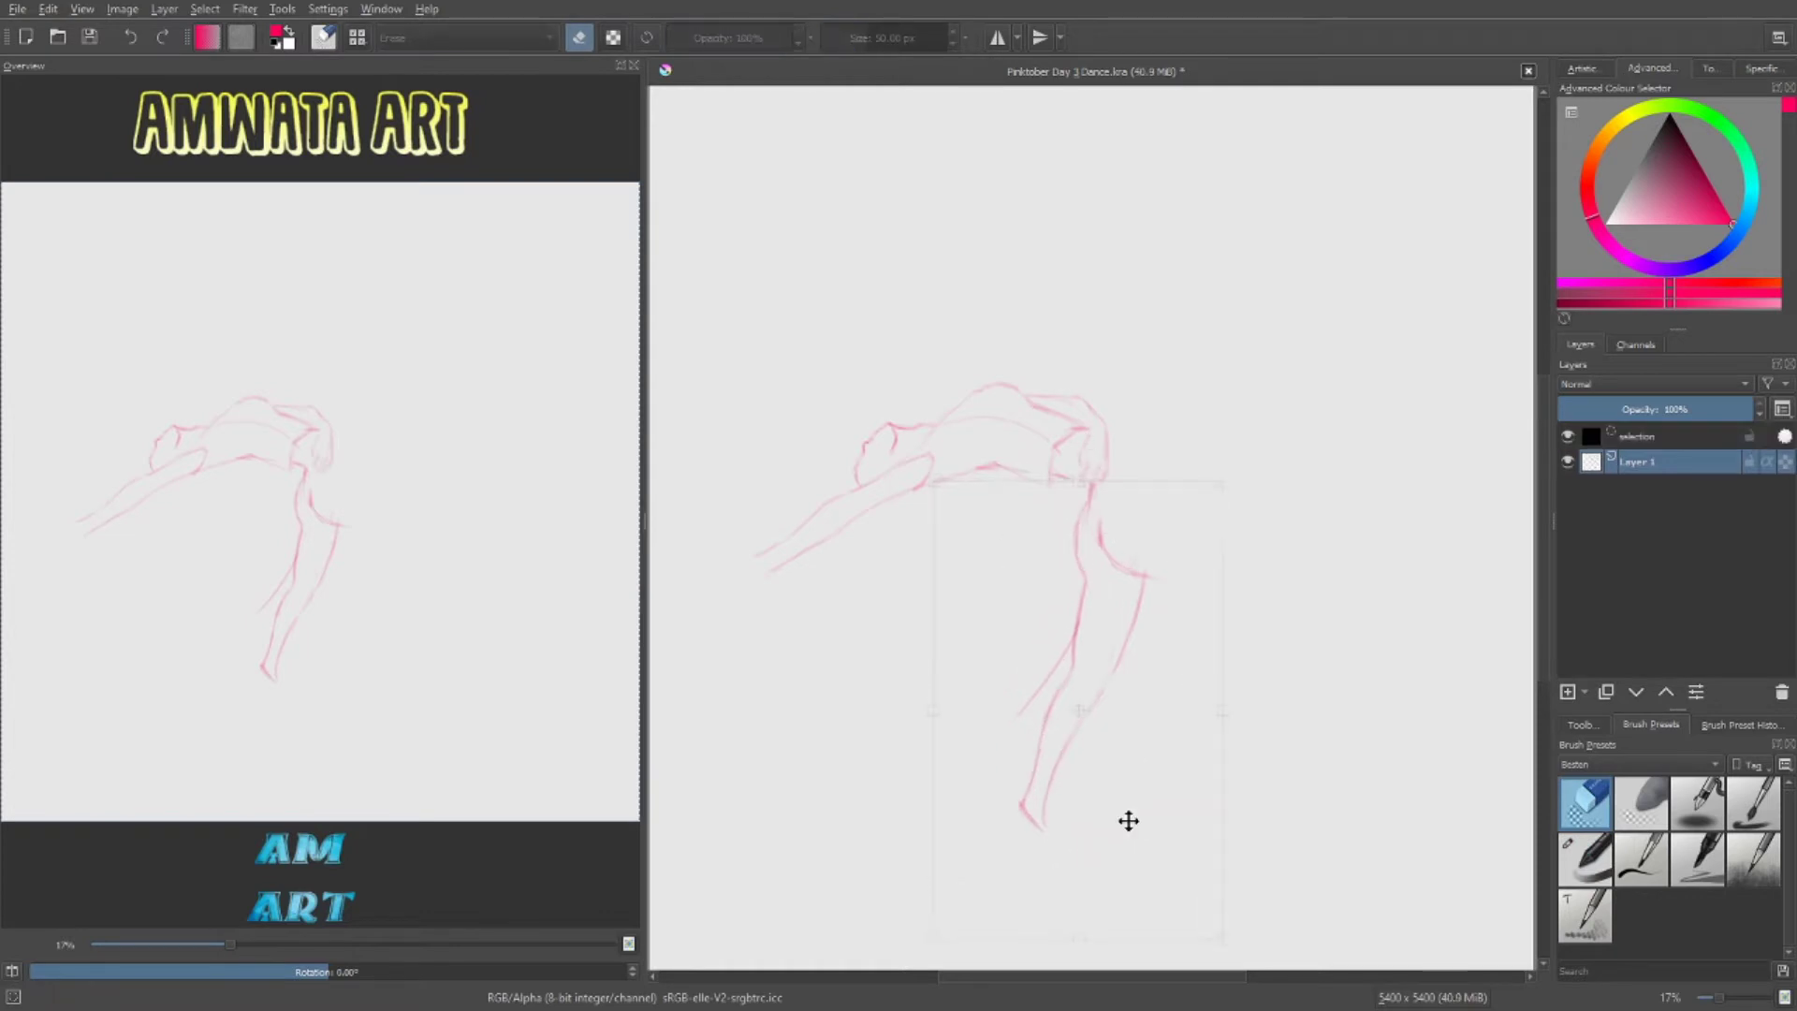
key(Return)
key(ctrl+shift+a)
key(b)
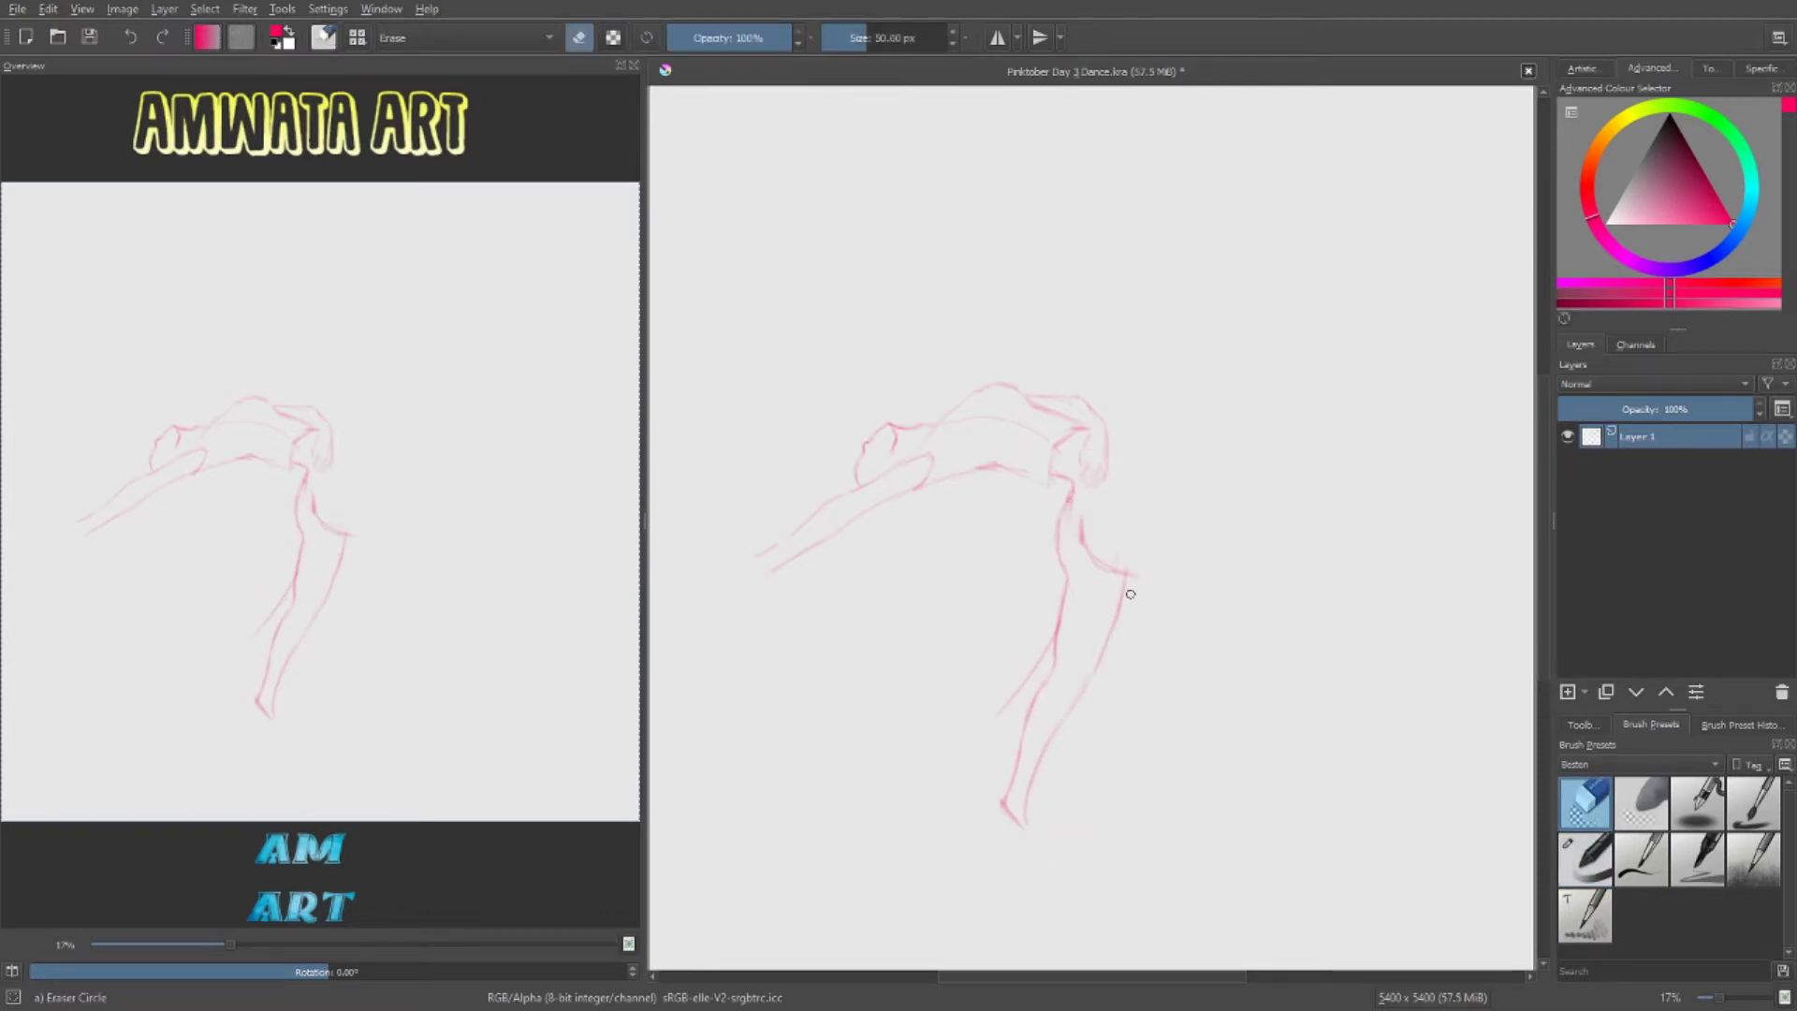
Sketch the pointed foot at the bottom of the supporting leg.
key(e)
mouse_move(1001, 803)
mouse_down()
mouse_move(988, 819)
mouse_move(1041, 862)
mouse_move(1010, 786)
mouse_up()
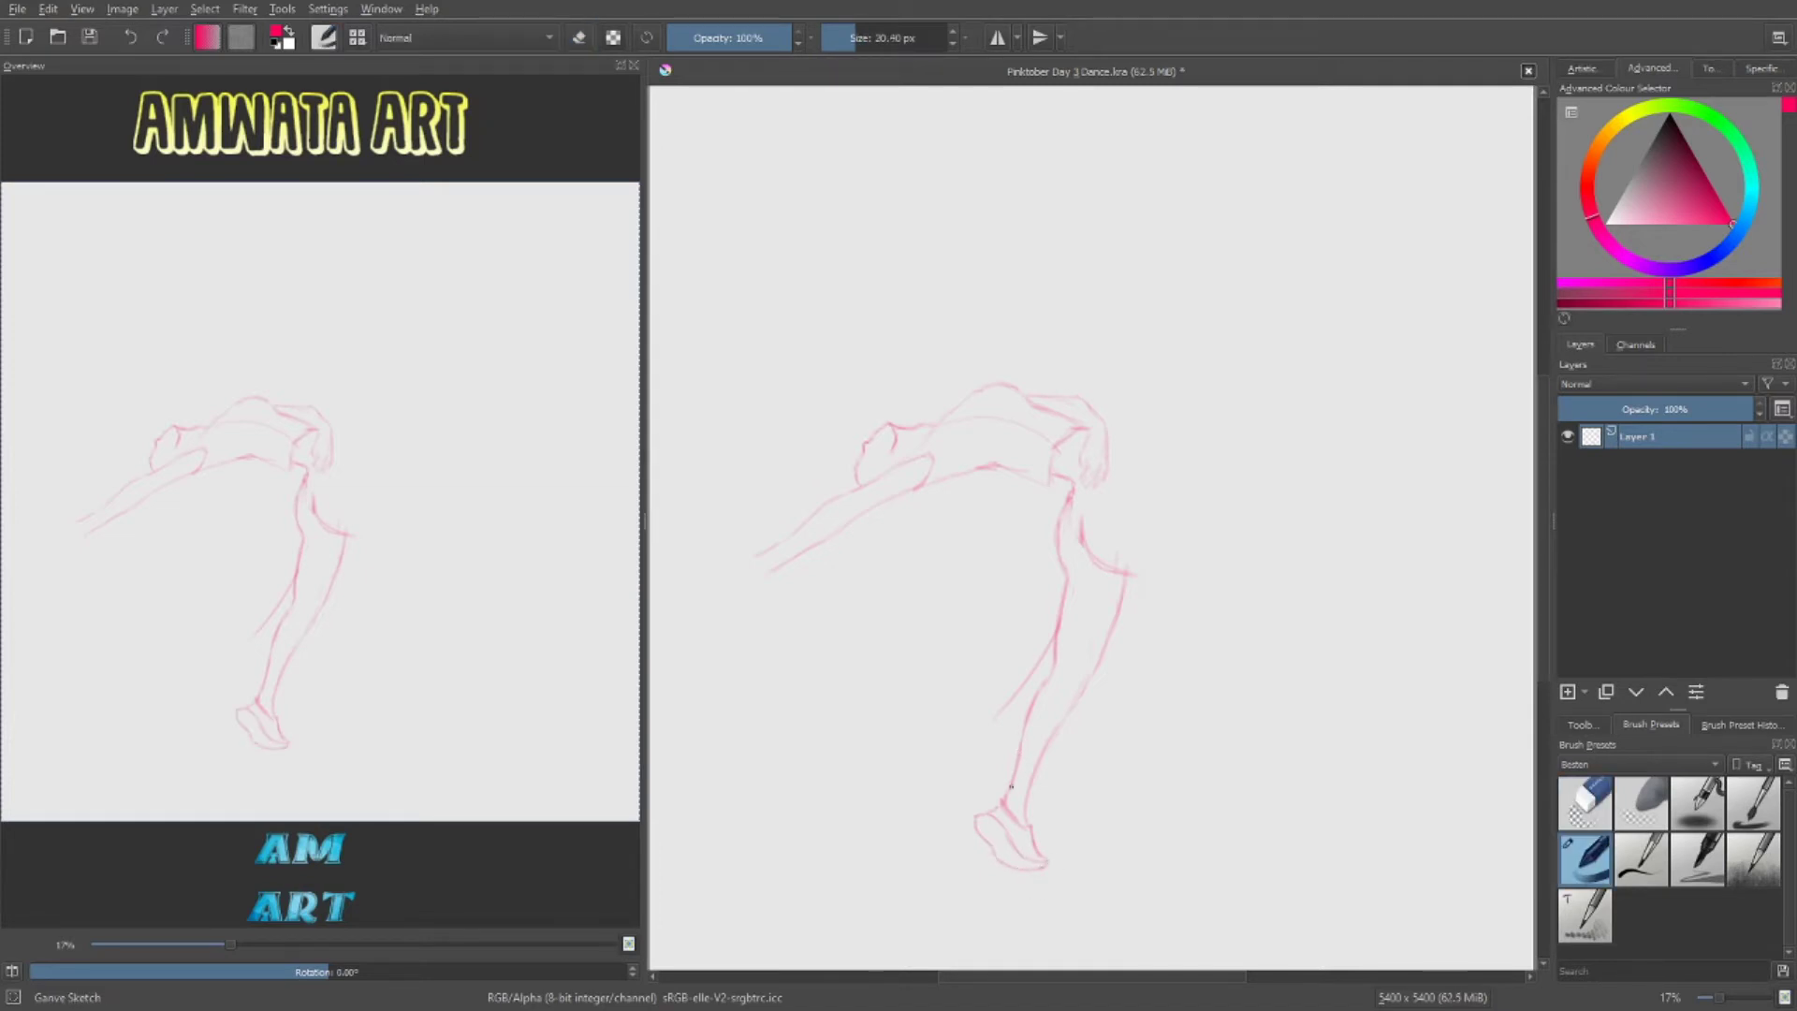
key(e)
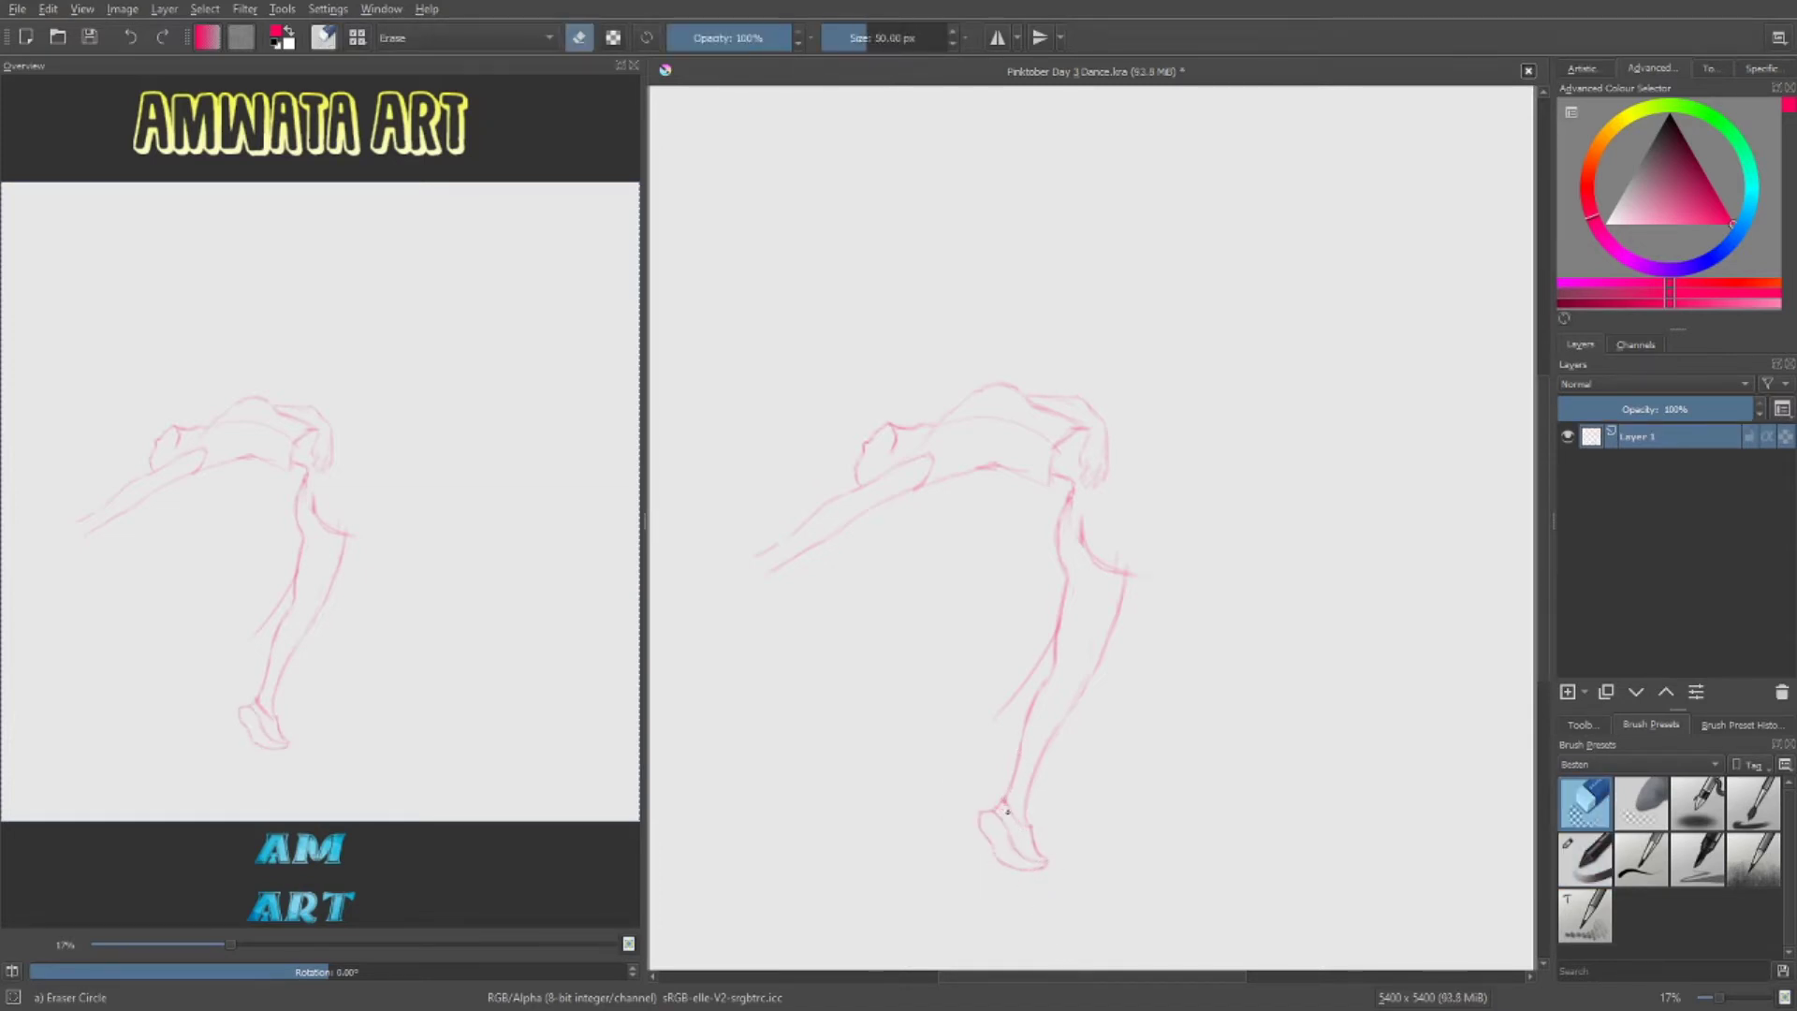
key(e)
key(e)
key(e)
key(e)
key(e)
key(e)
key(e)
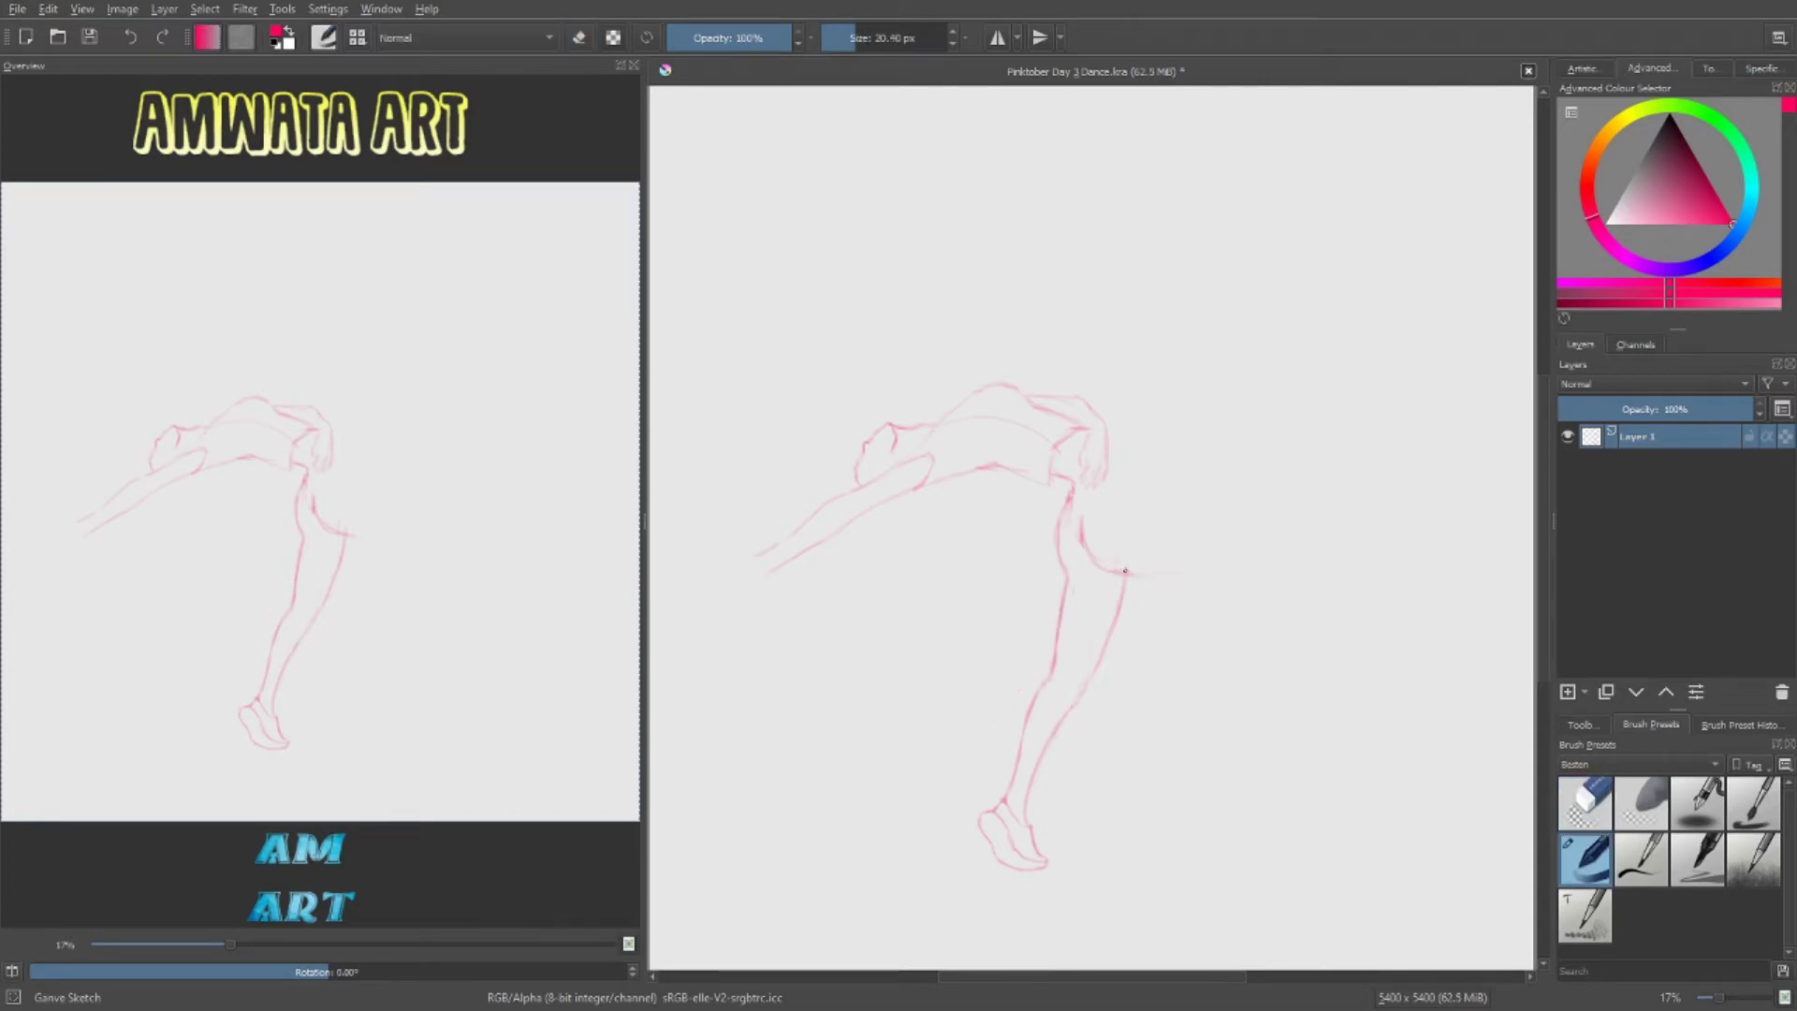
Sketch the raised leg's lower segment out to the foot.
mouse_move(1226, 570)
mouse_down()
mouse_move(1130, 618)
mouse_move(1091, 681)
mouse_move(1133, 646)
mouse_up()
key(e)
key(e)
key(e)
key(e)
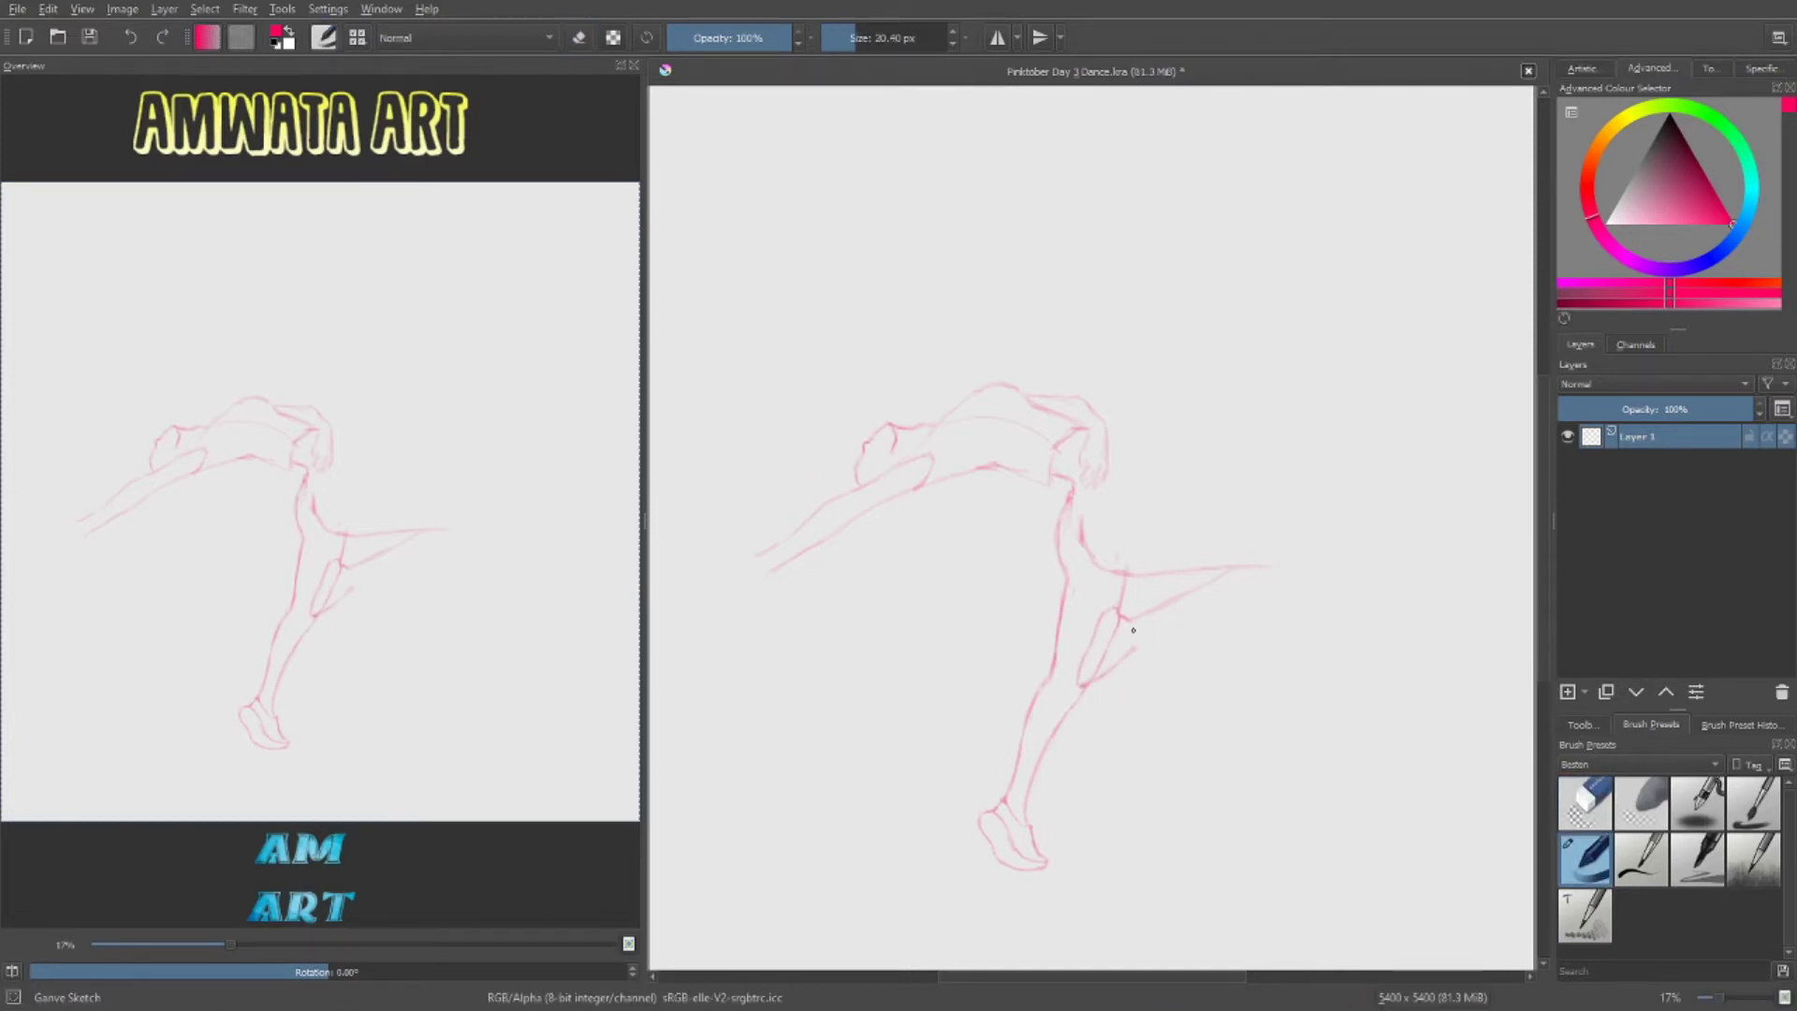
key(e)
key(e)
key(e)
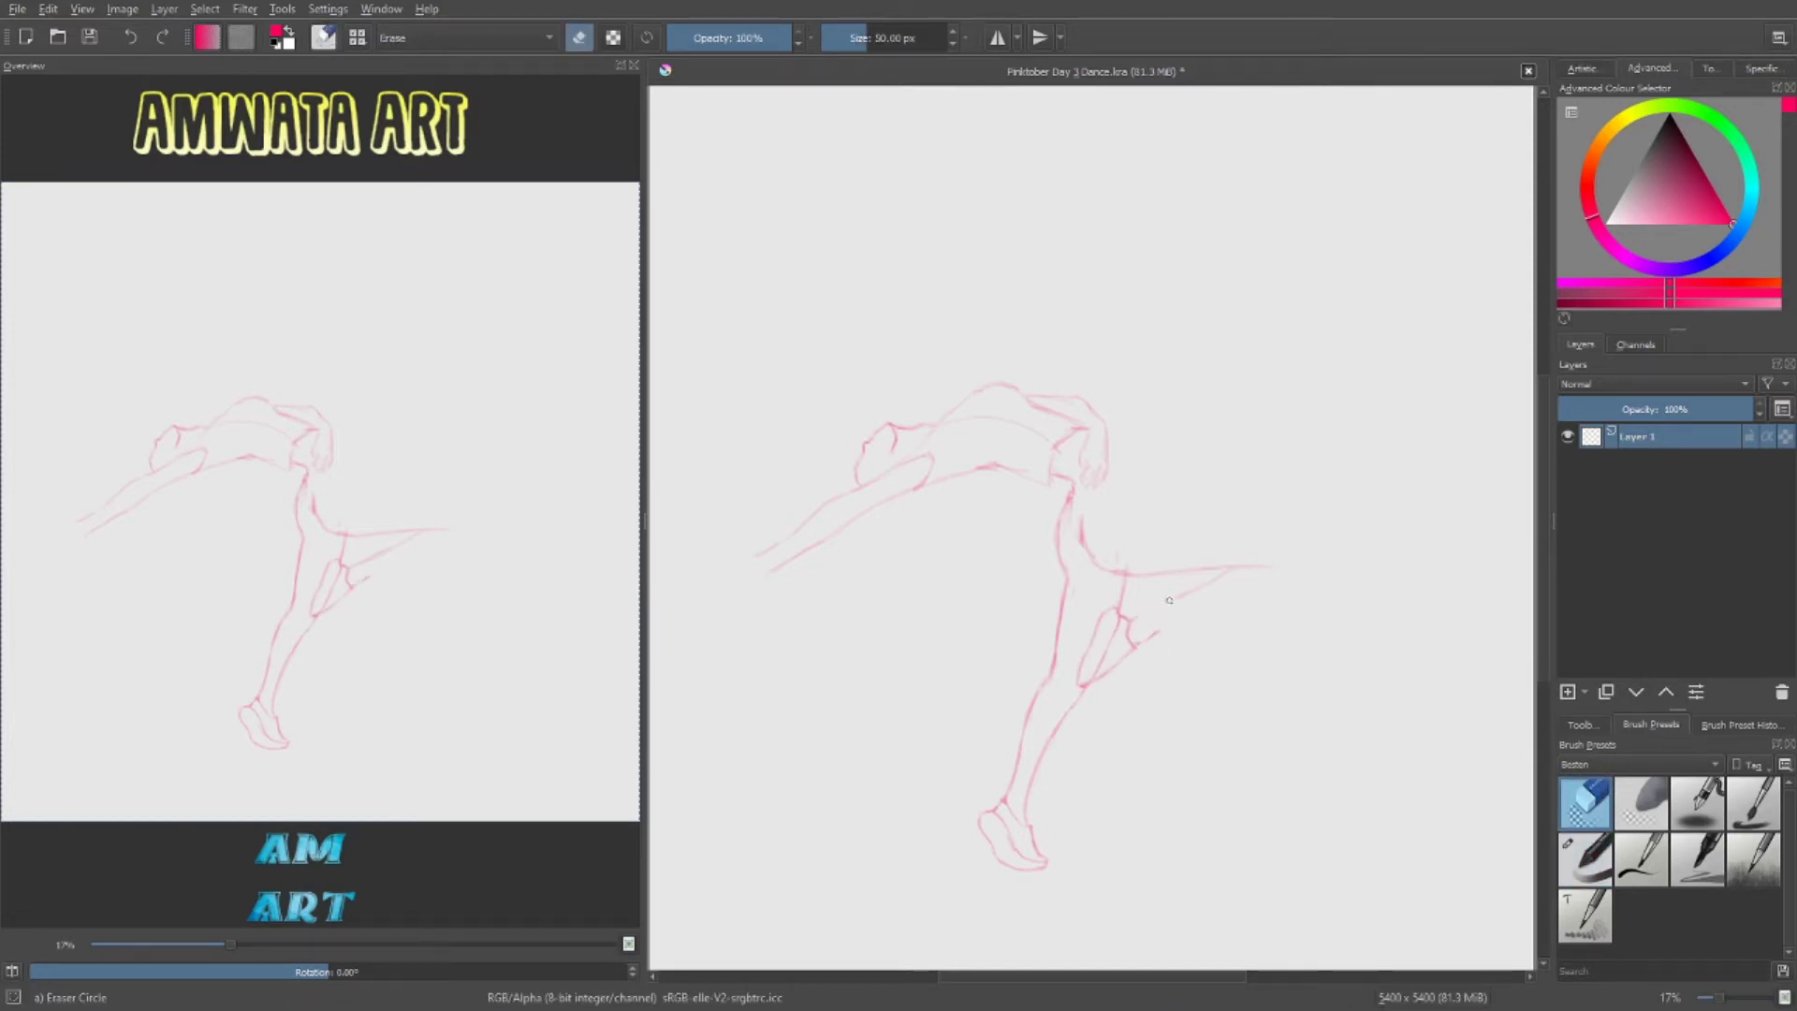
key(e)
key(e)
key(e)
key(e)
key(e)
key(e)
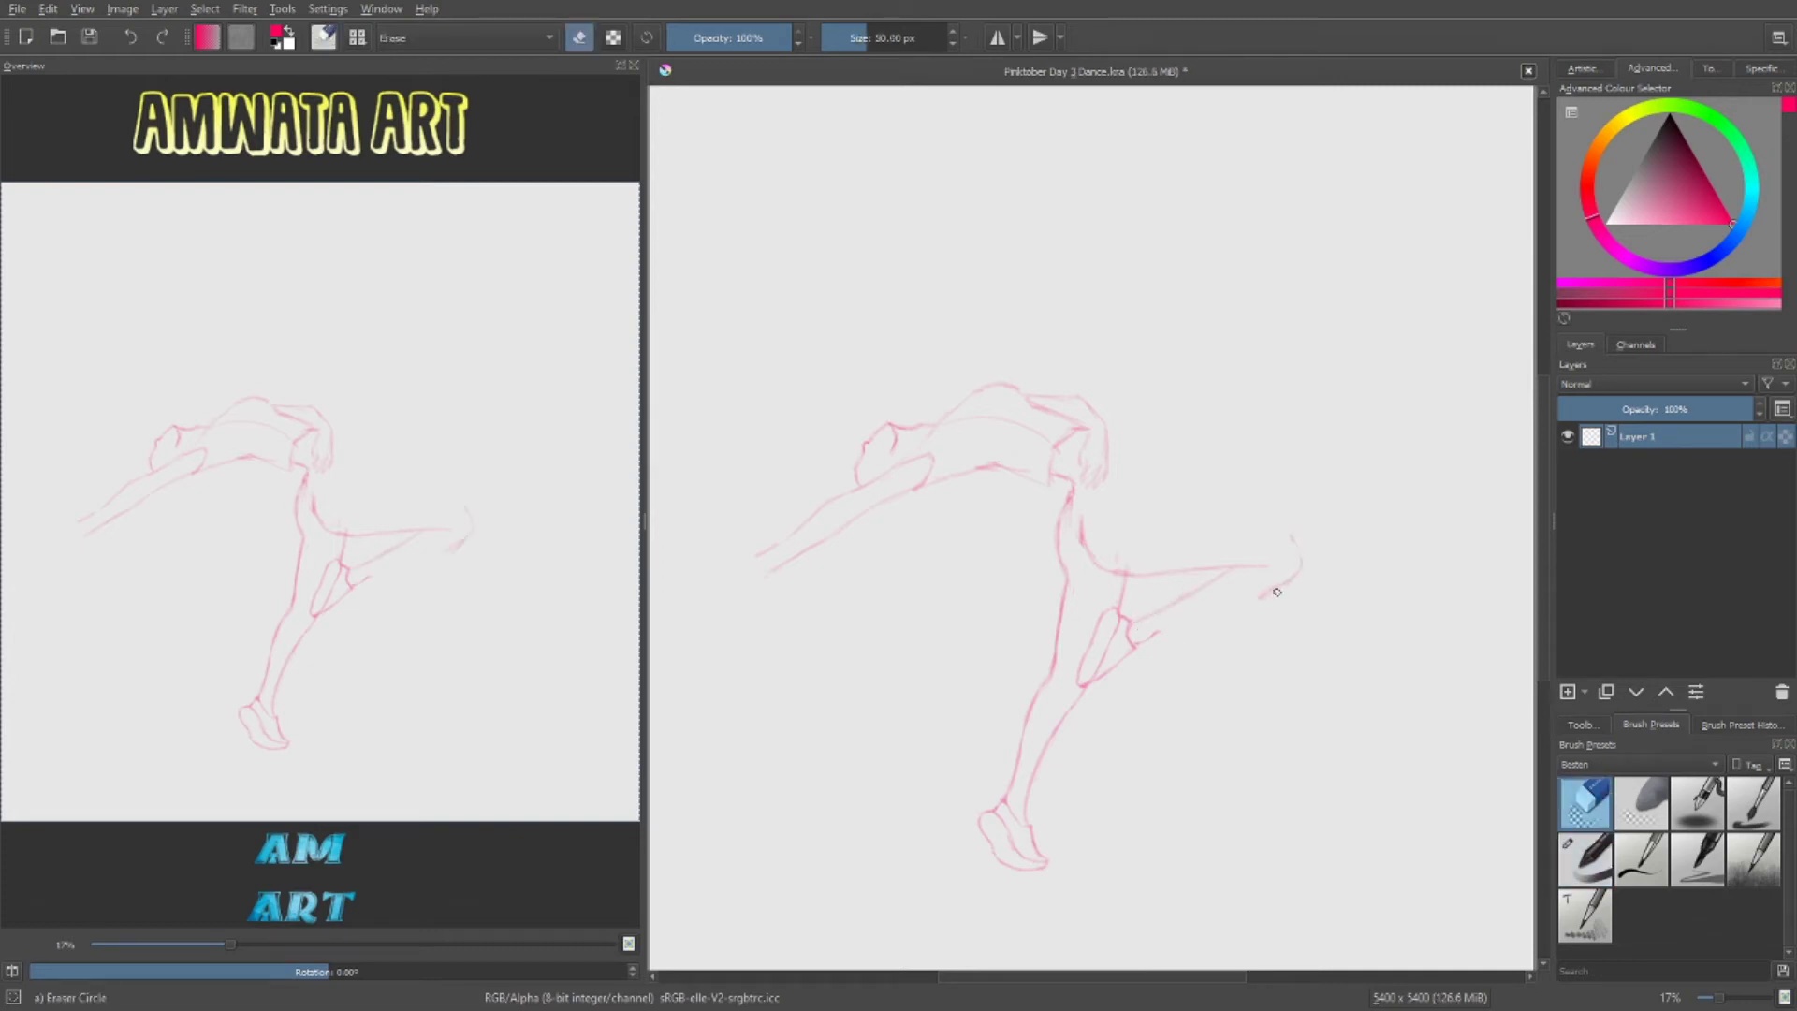
key(e)
drag(1292, 535, 1151, 638)
Lasso-select the raised foot and adjust it with Ctrl+T.
key(e)
key(e)
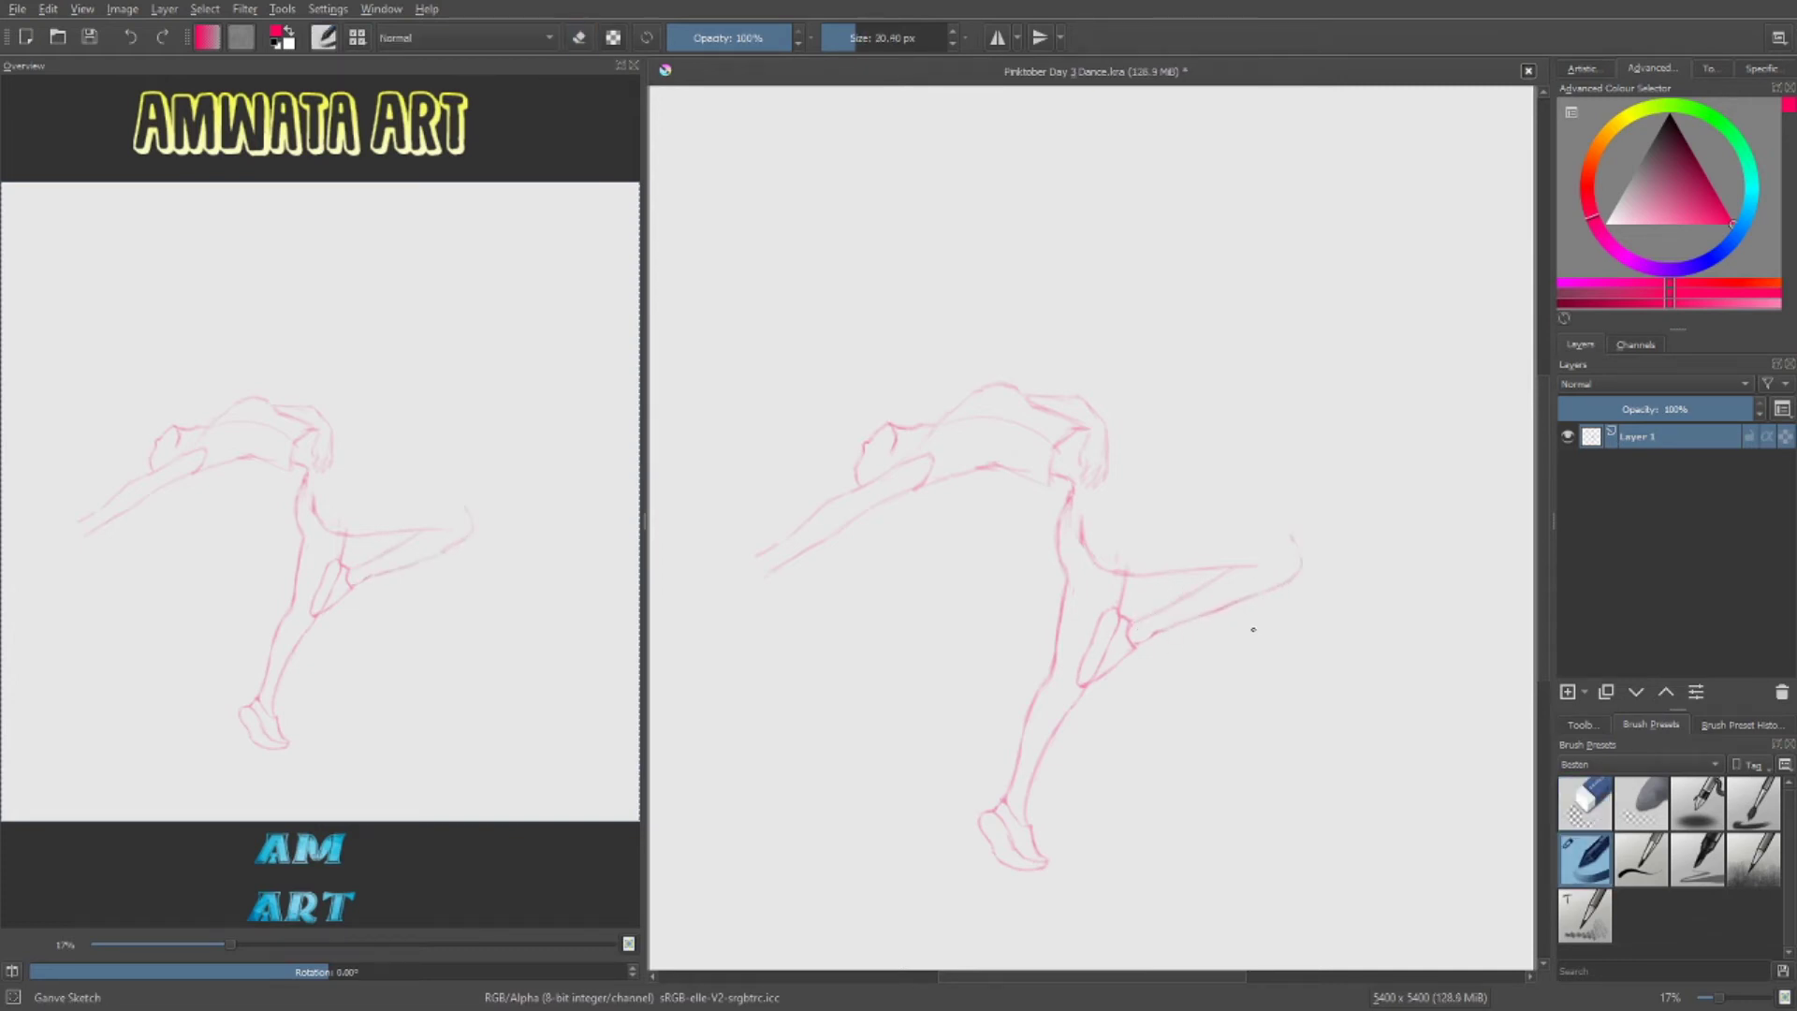
drag(1284, 508, 1272, 520)
key(ctrl+t)
key(Return)
key(b)
key(e)
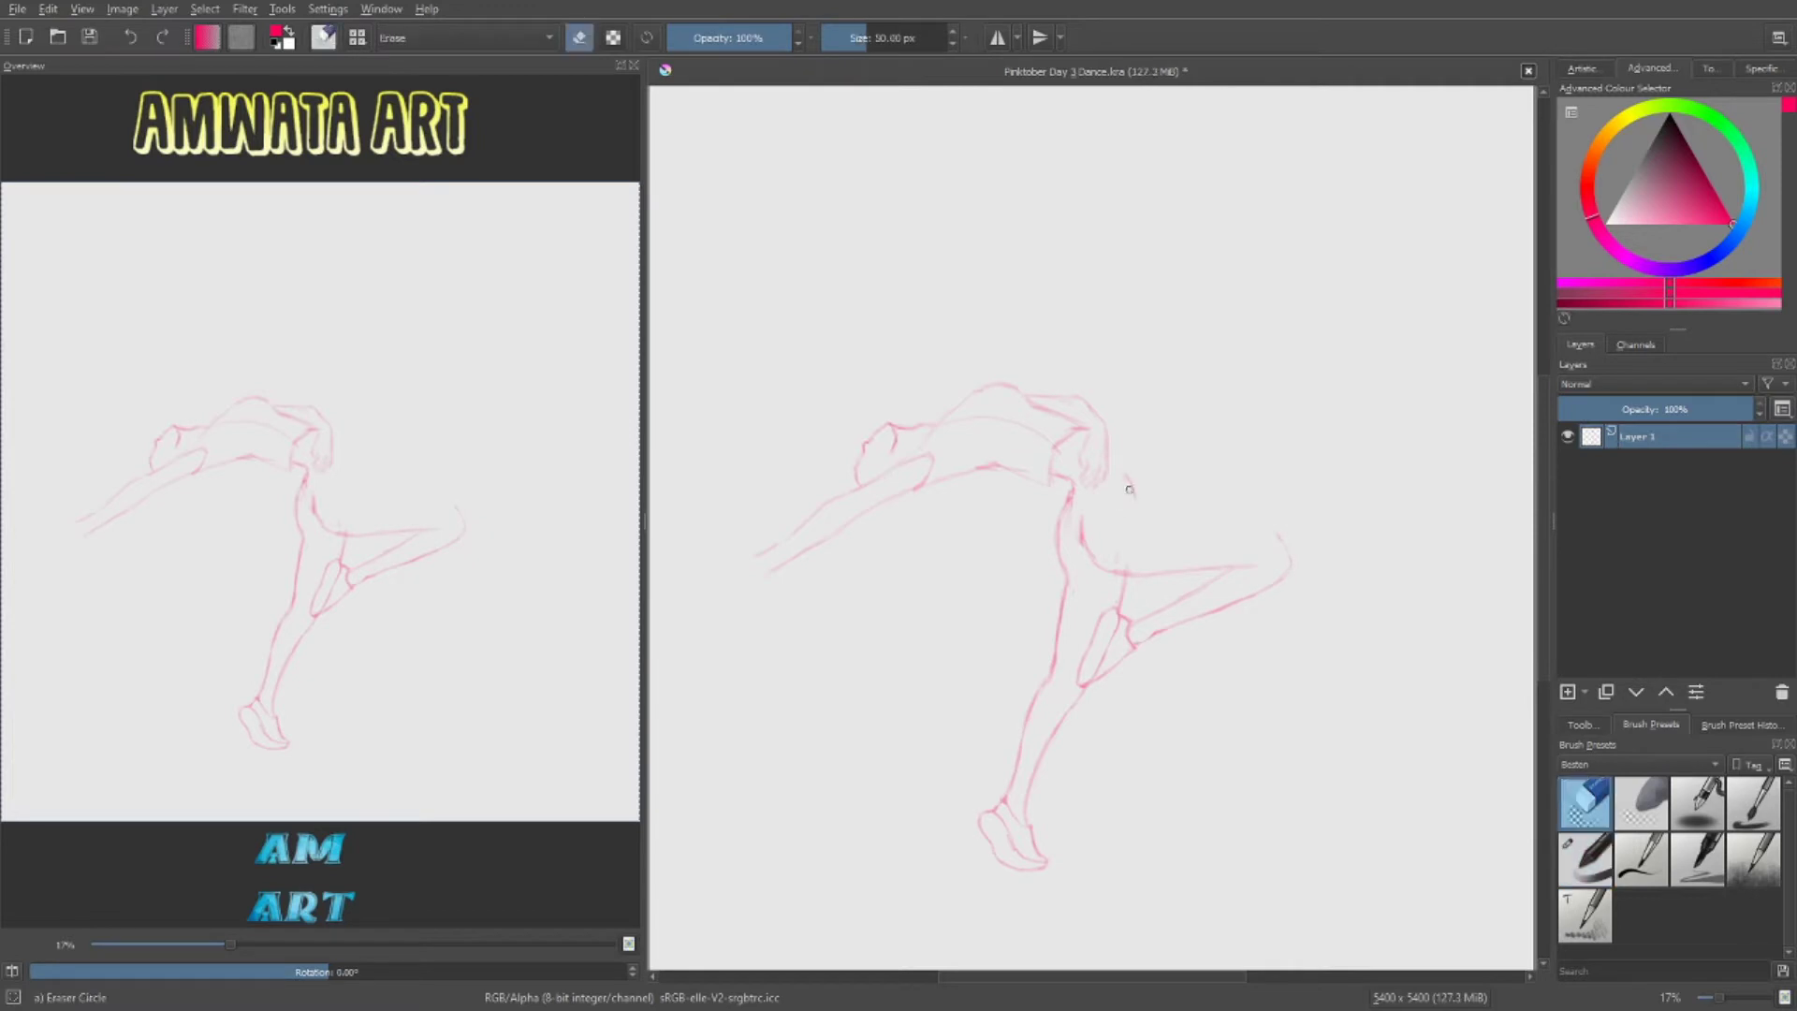
key(e)
Draw the thigh-to-knee line and erase the rough hip and upper-thigh lines.
key(e)
key(e)
key(e)
key(e)
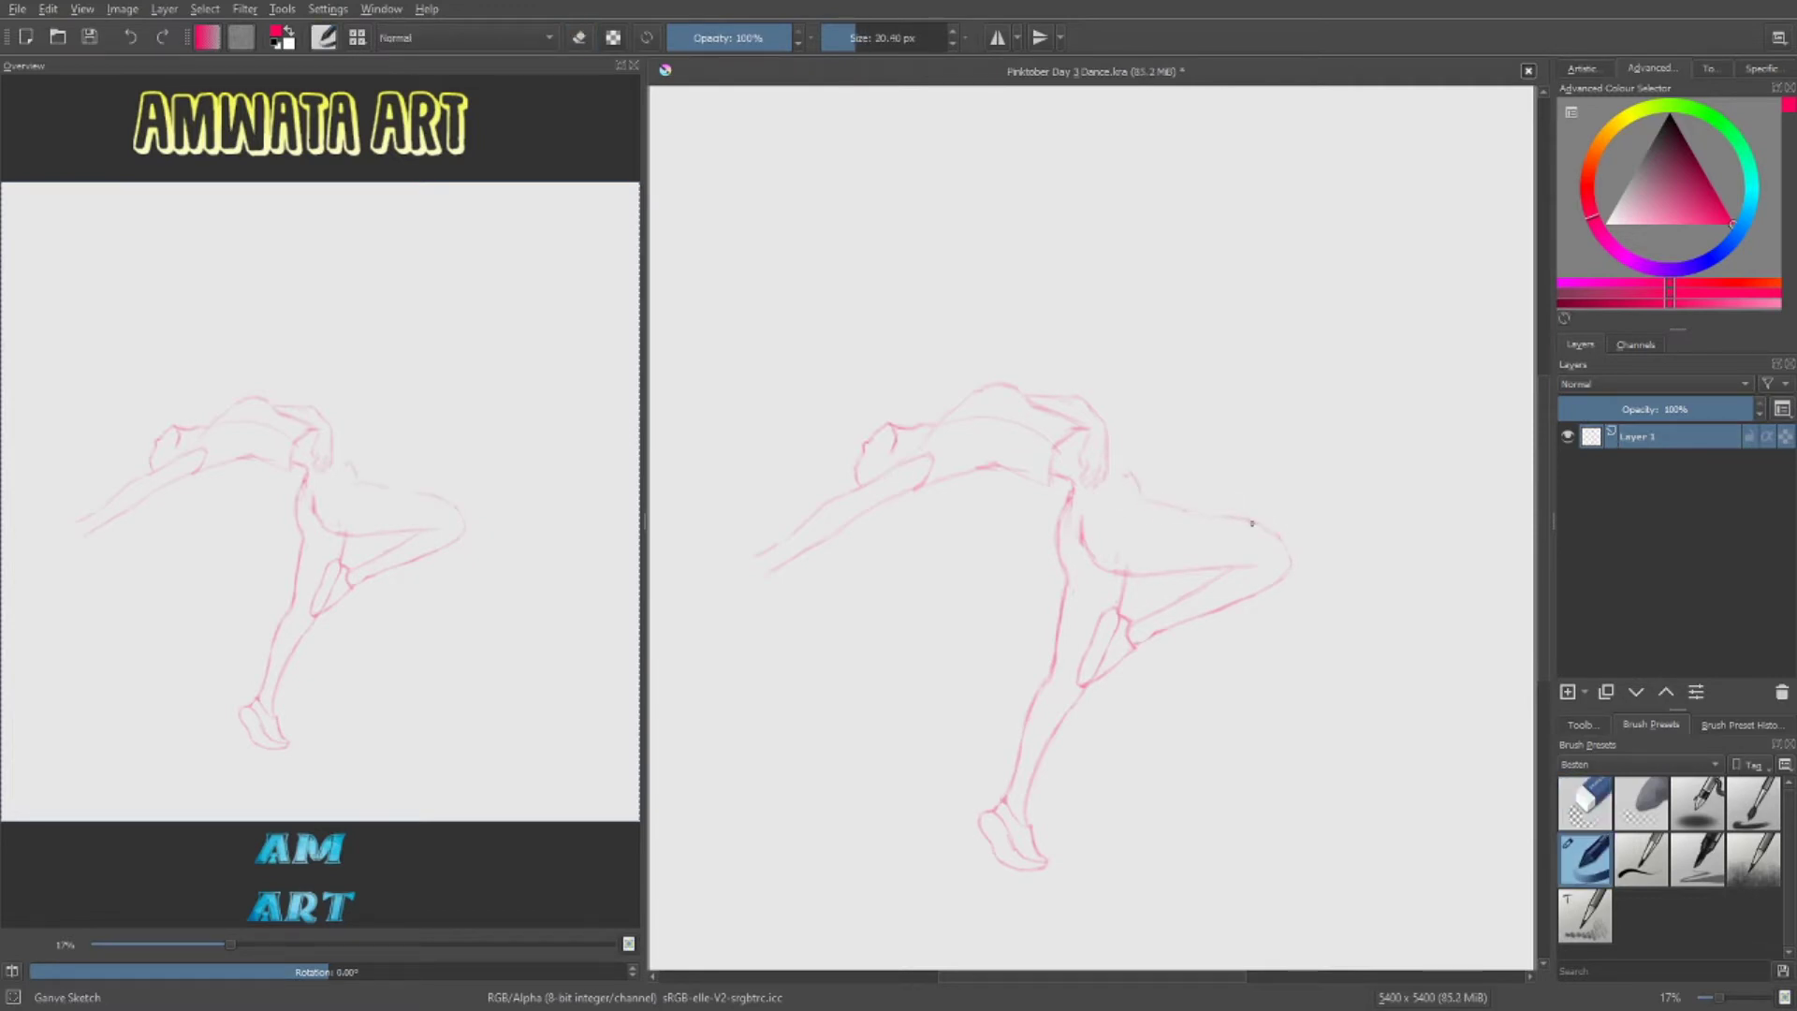
drag(1278, 532, 1207, 521)
key(e)
key(e)
key(e)
key(e)
key(e)
key(e)
key(e)
key(e)
key(e)
mouse_move(1067, 561)
mouse_down()
mouse_move(1086, 515)
mouse_move(1069, 580)
mouse_up()
key(e)
key(e)
key(e)
key(e)
key(e)
key(e)
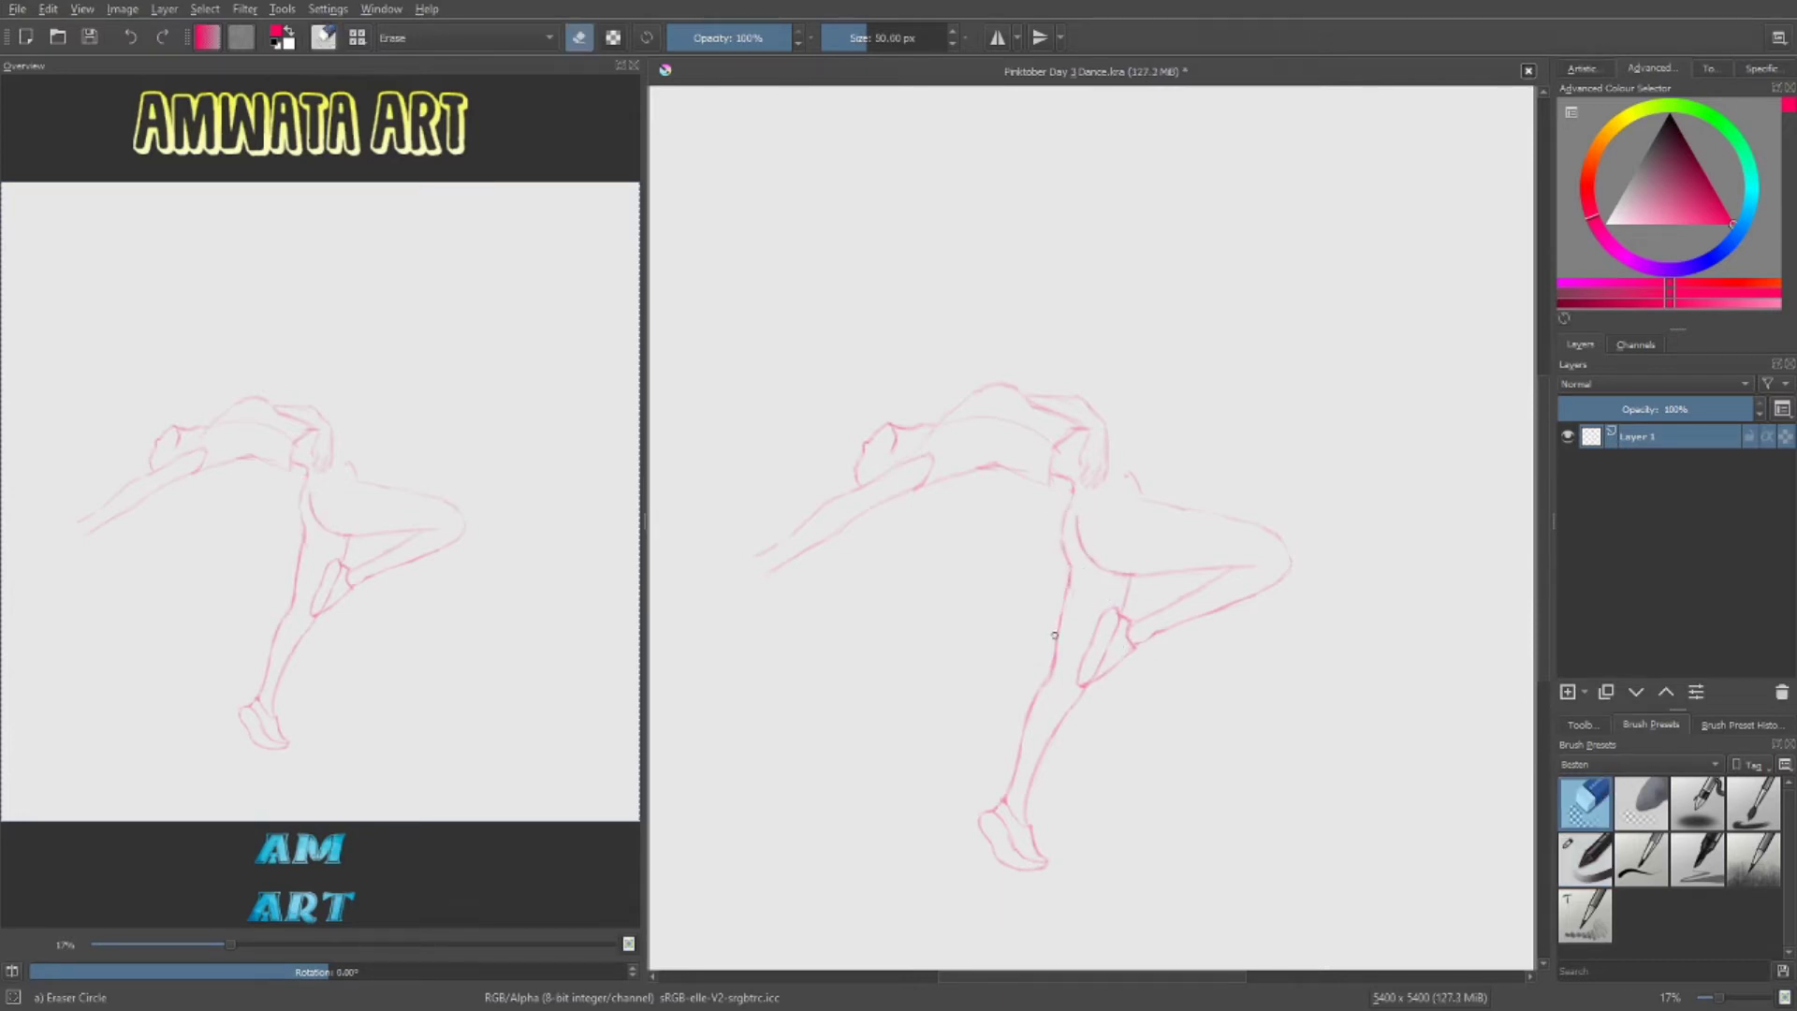
key(e)
key(e)
key(e)
key(e)
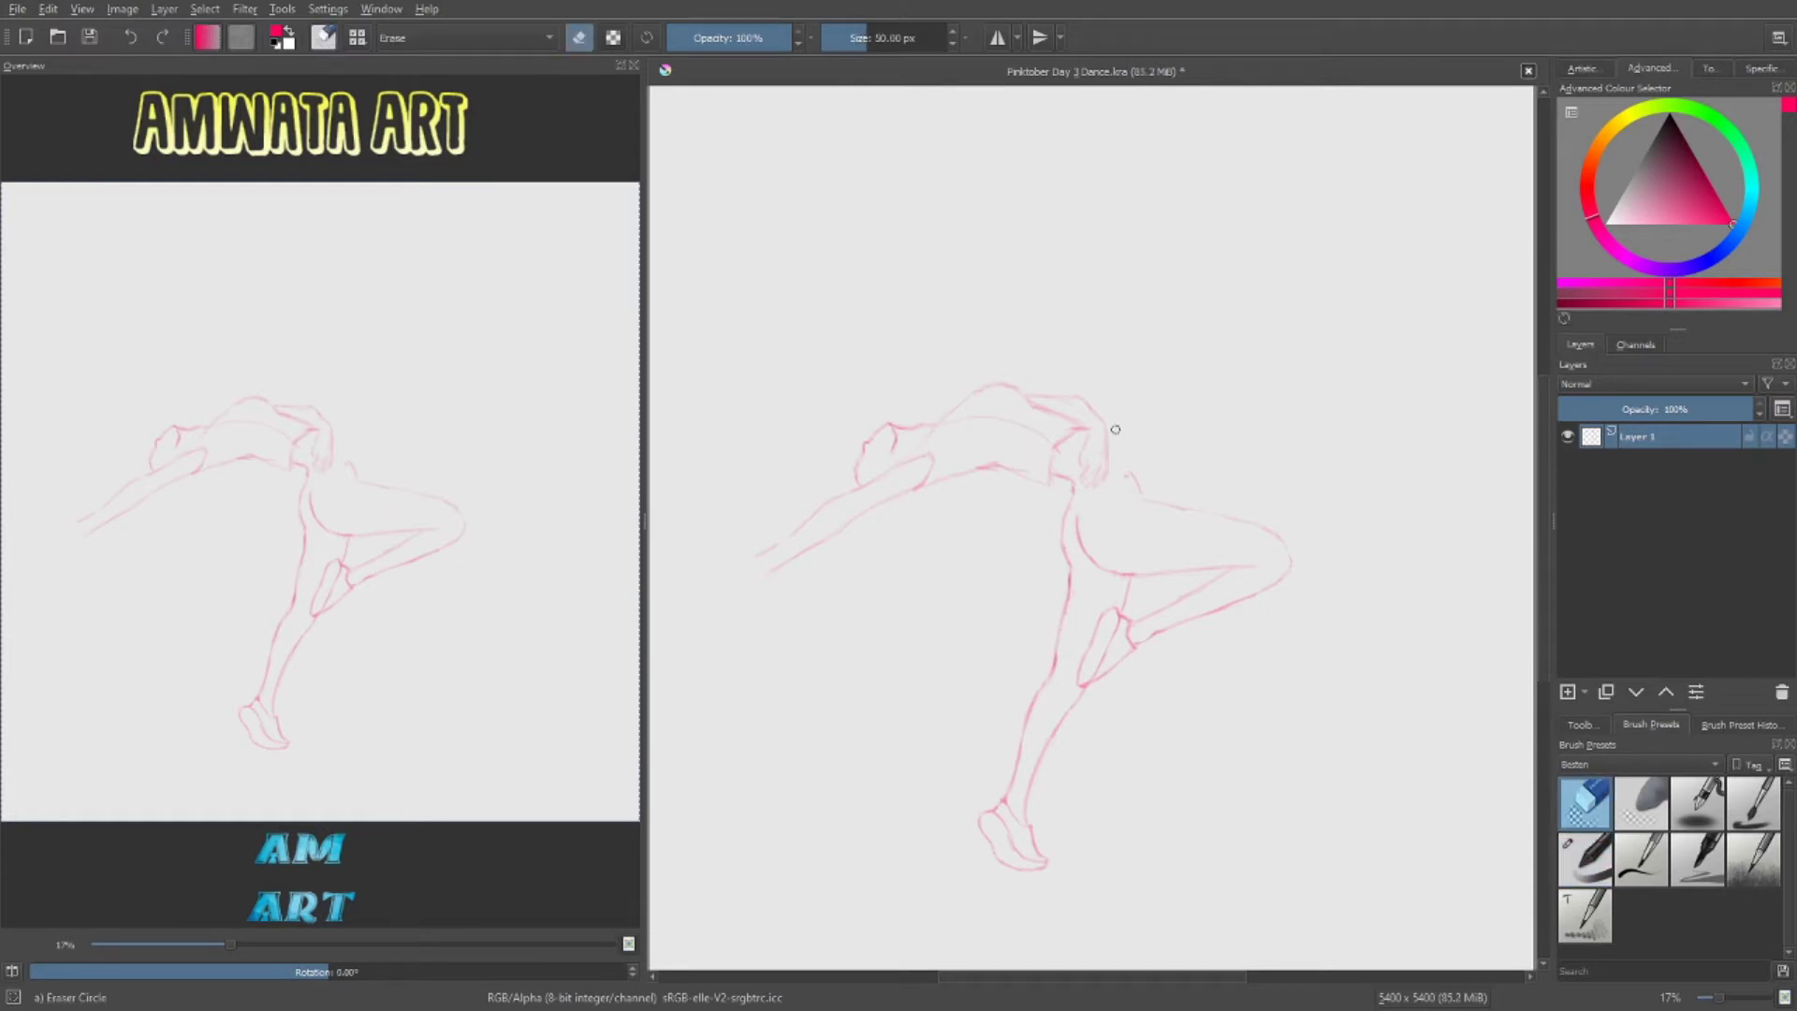
key(e)
key(e)
mouse_move(1177, 570)
mouse_down()
mouse_move(1139, 574)
mouse_move(1289, 573)
mouse_move(1064, 688)
mouse_move(1171, 646)
mouse_up()
key(e)
key(e)
key(e)
key(e)
key(e)
key(e)
Shift the knee section right with Transform and redraw the raised leg's toe line.
key(t)
key(b)
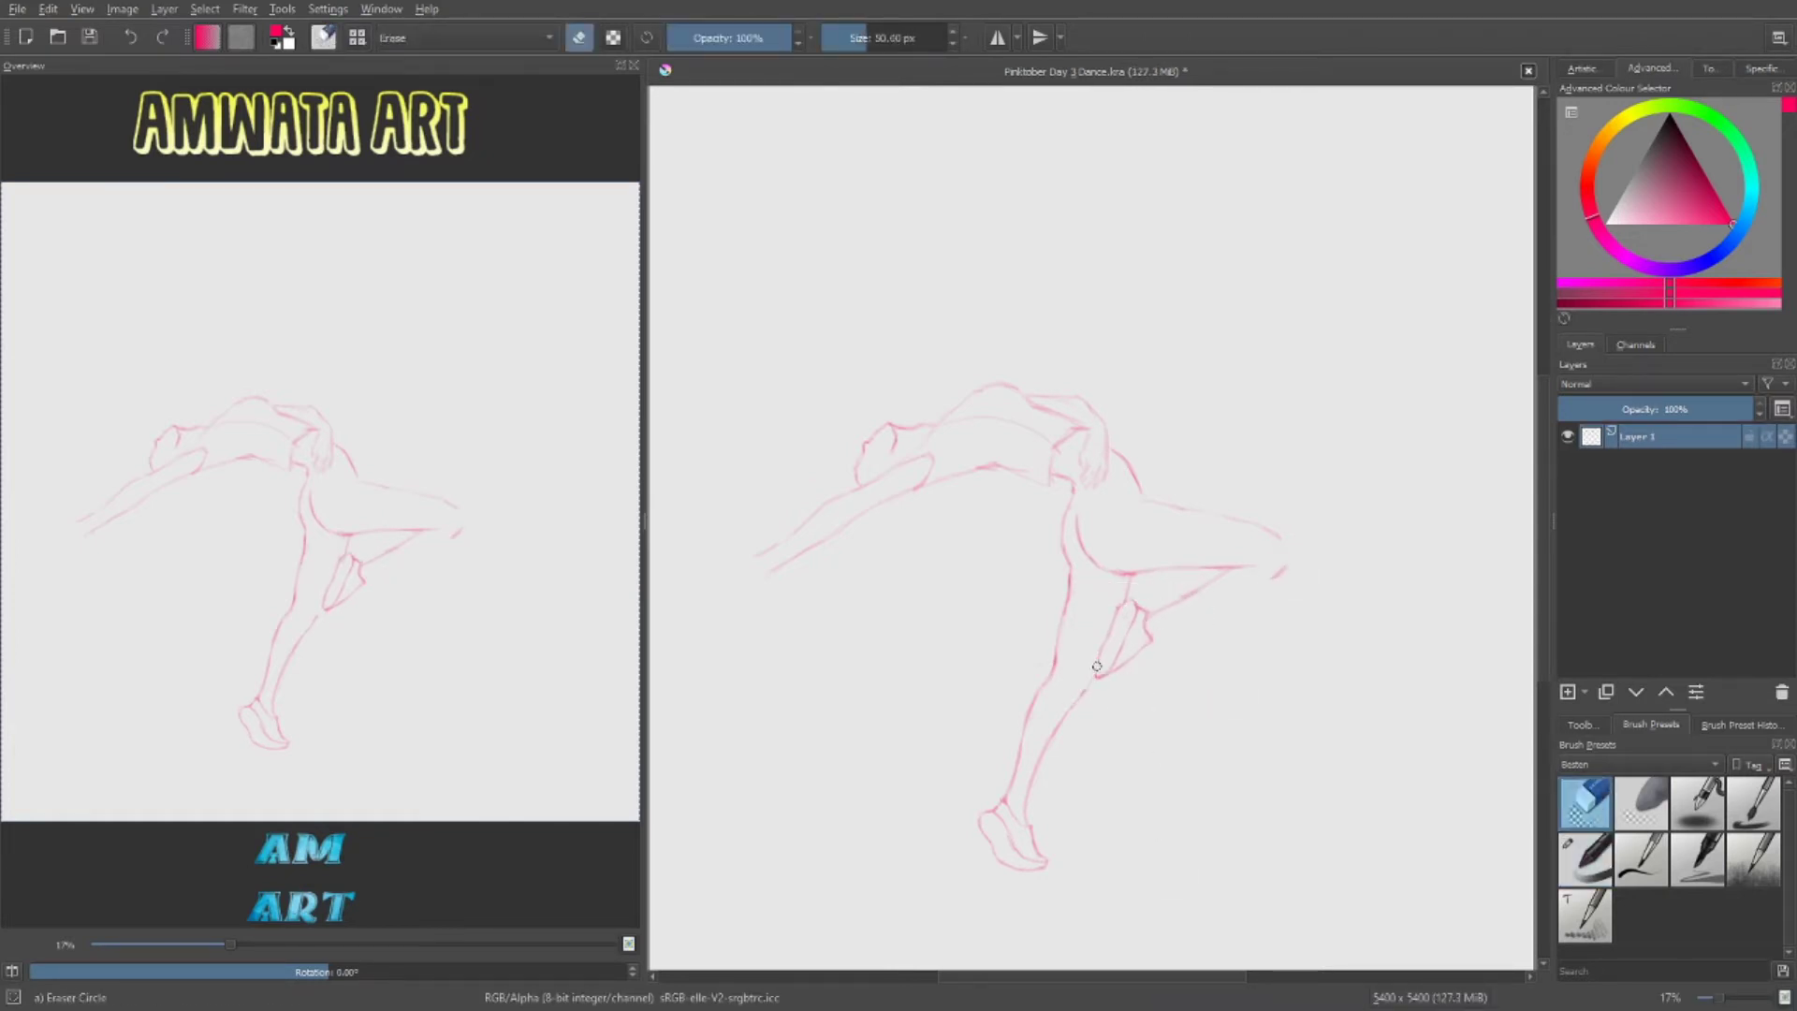
key(e)
key(e)
key(e)
mouse_move(1273, 528)
mouse_down()
mouse_move(1284, 543)
mouse_move(1218, 511)
mouse_move(1241, 501)
mouse_up()
key(e)
key(e)
key(e)
key(e)
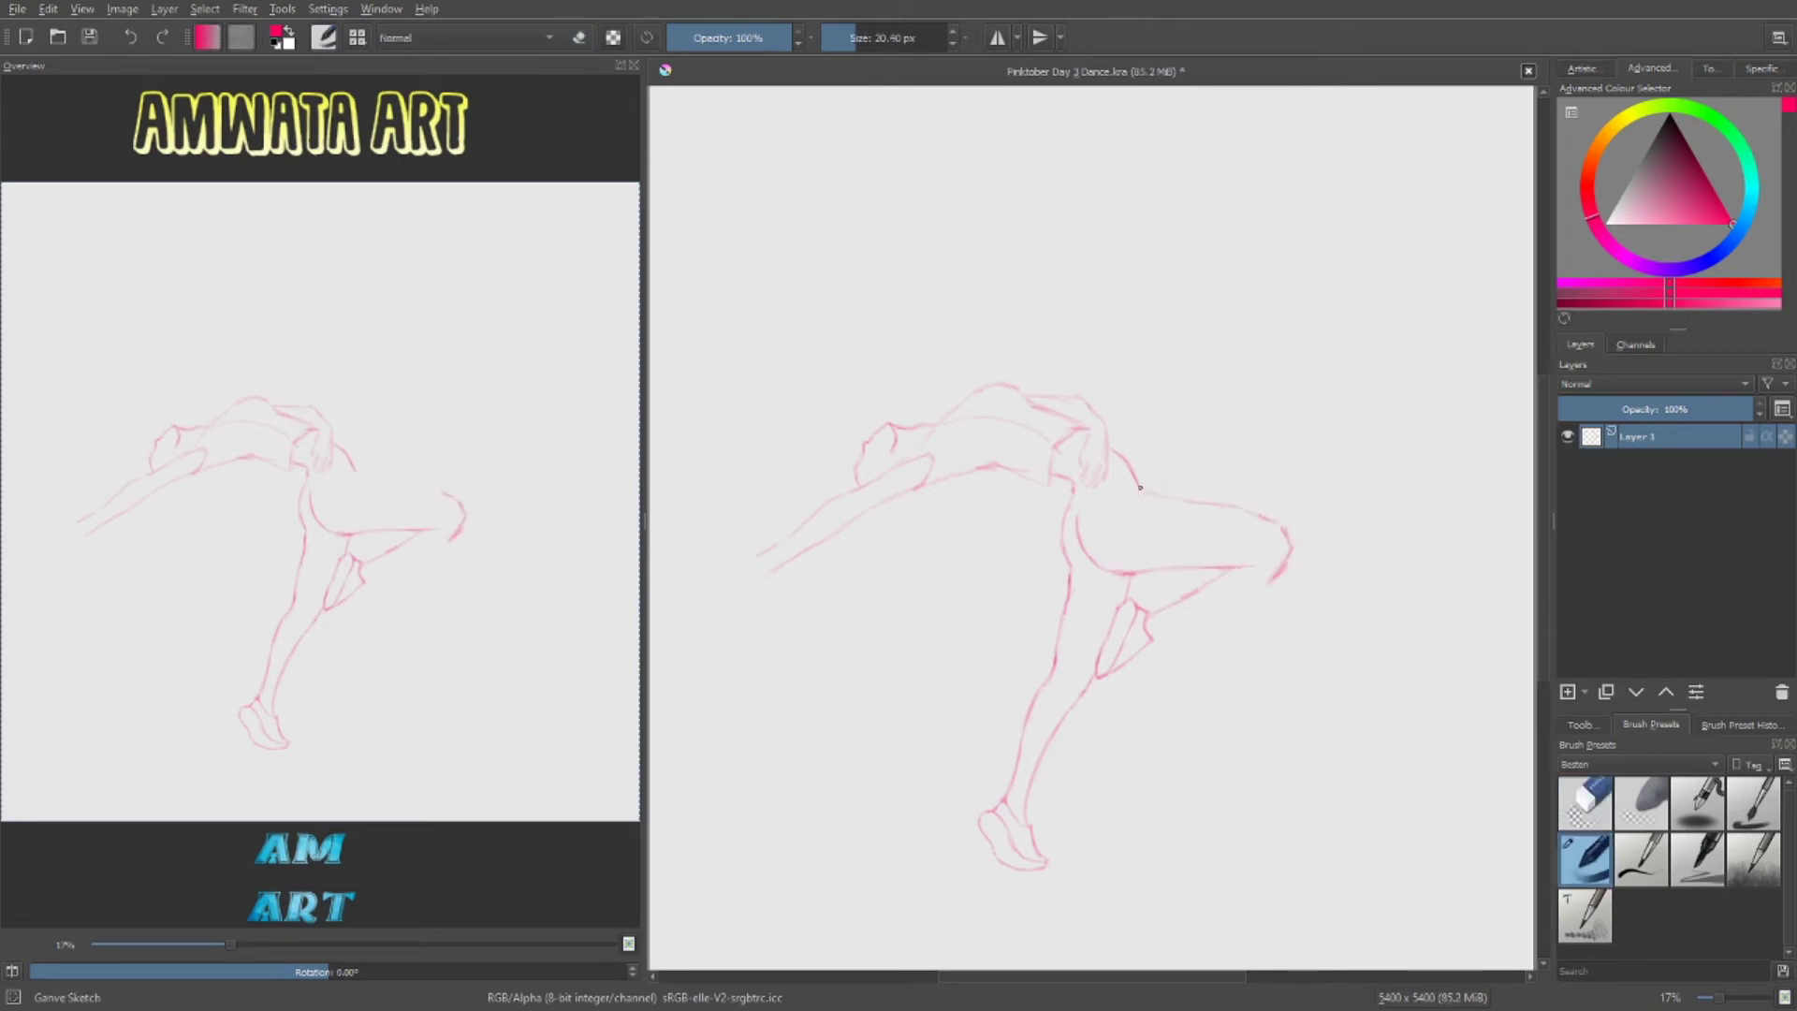
key(e)
key(e)
Move the lasso-selected calf into place with Ctrl+T and redraw the leg line near the knee.
drag(1216, 655, 1114, 708)
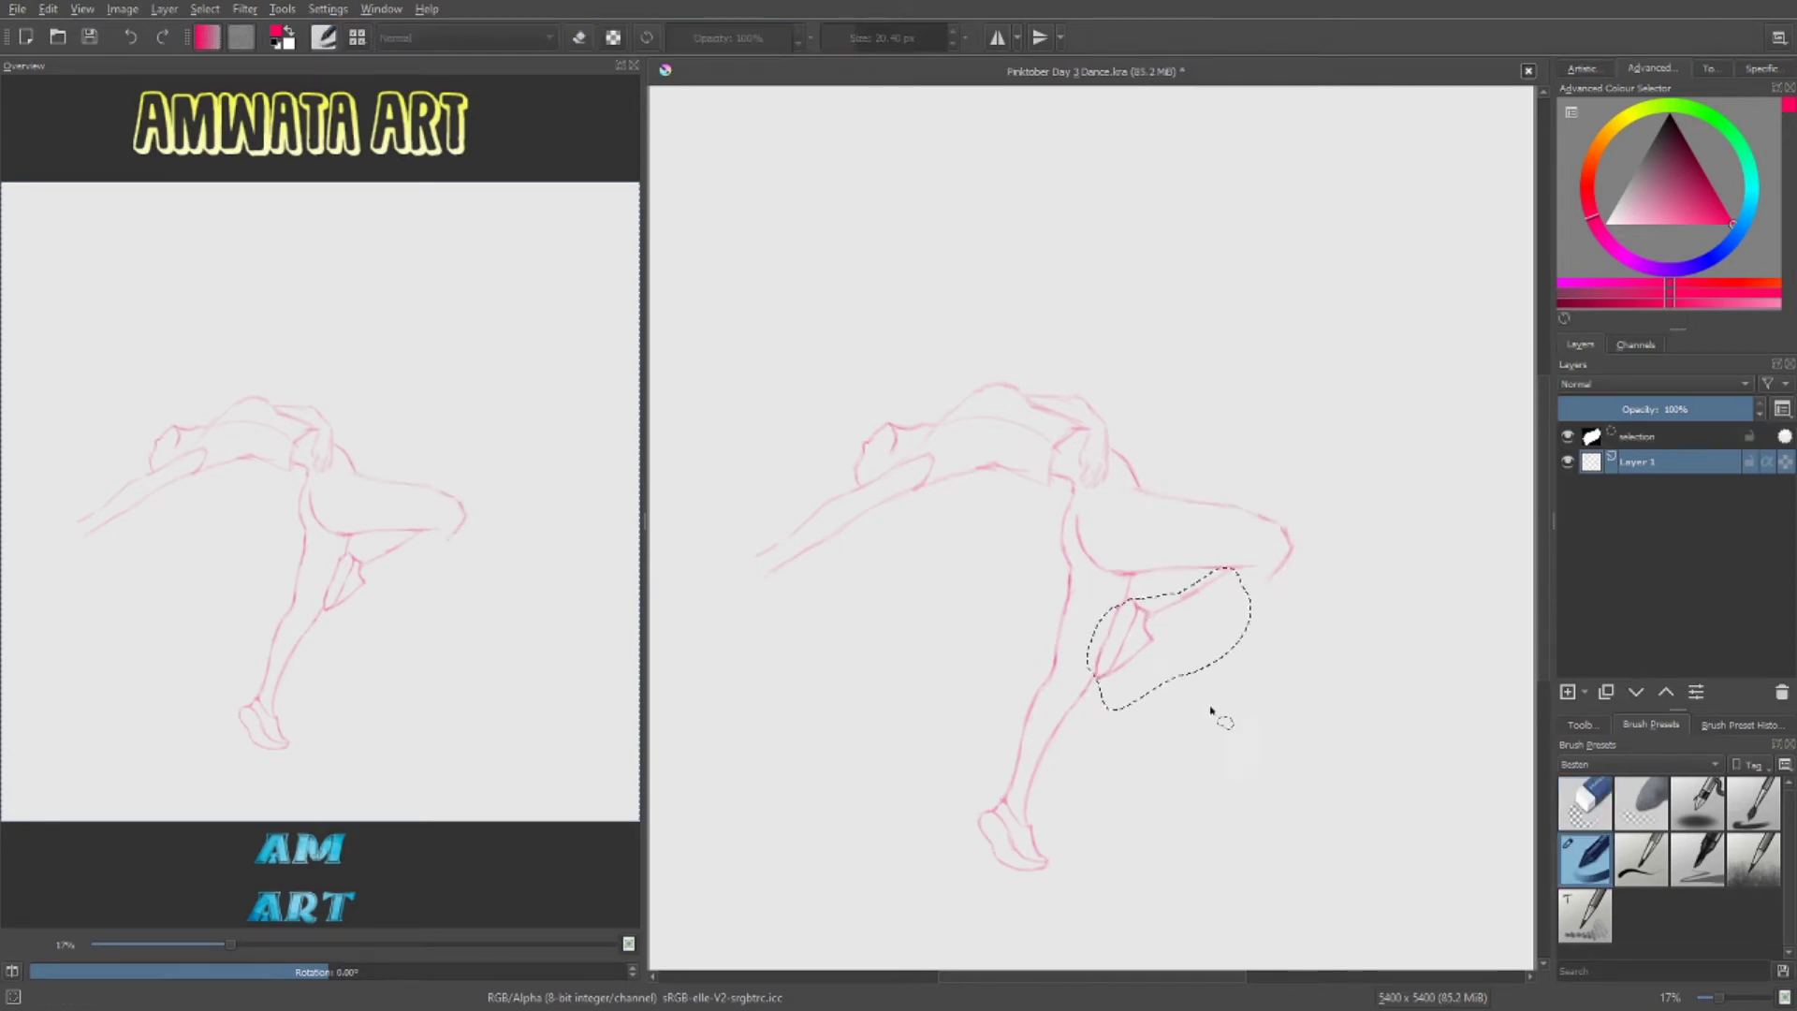
key(ctrl+t)
drag(1216, 642, 1211, 655)
key(Return)
drag(1244, 481, 1189, 505)
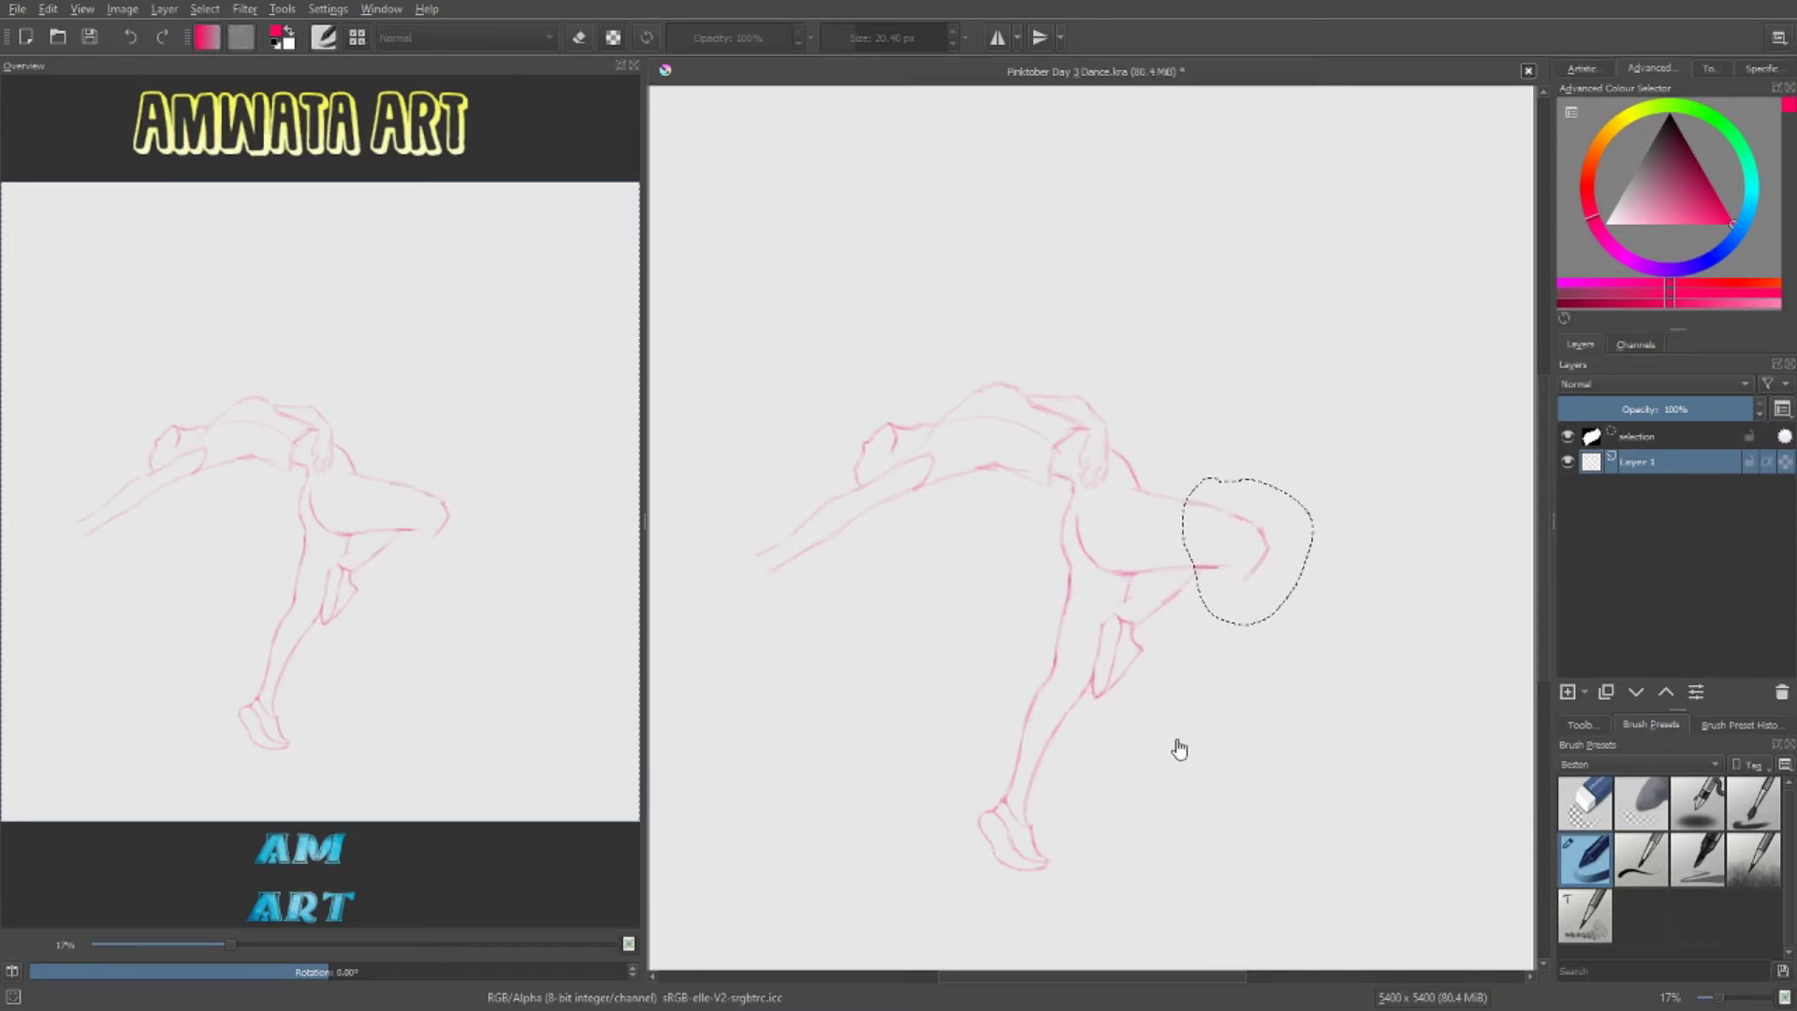
key(ctrl+shift+a)
drag(1249, 571, 1216, 599)
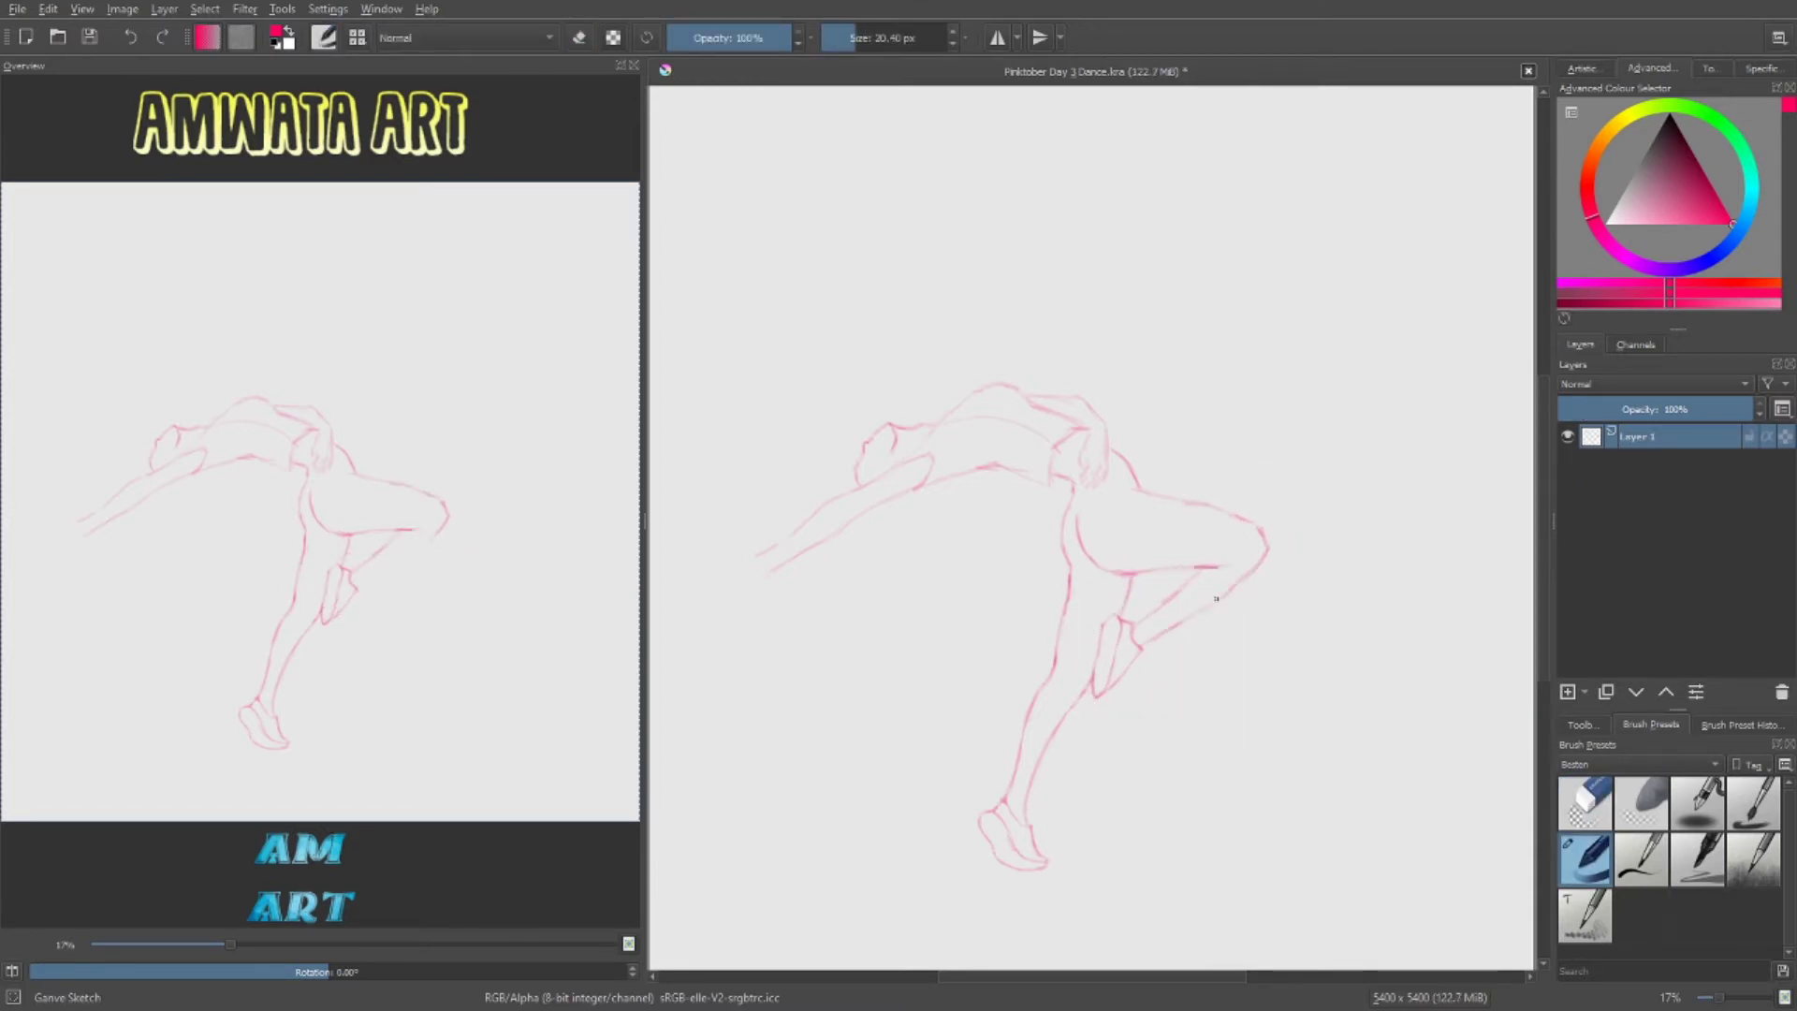
key(e)
key(e)
key(e)
key(e)
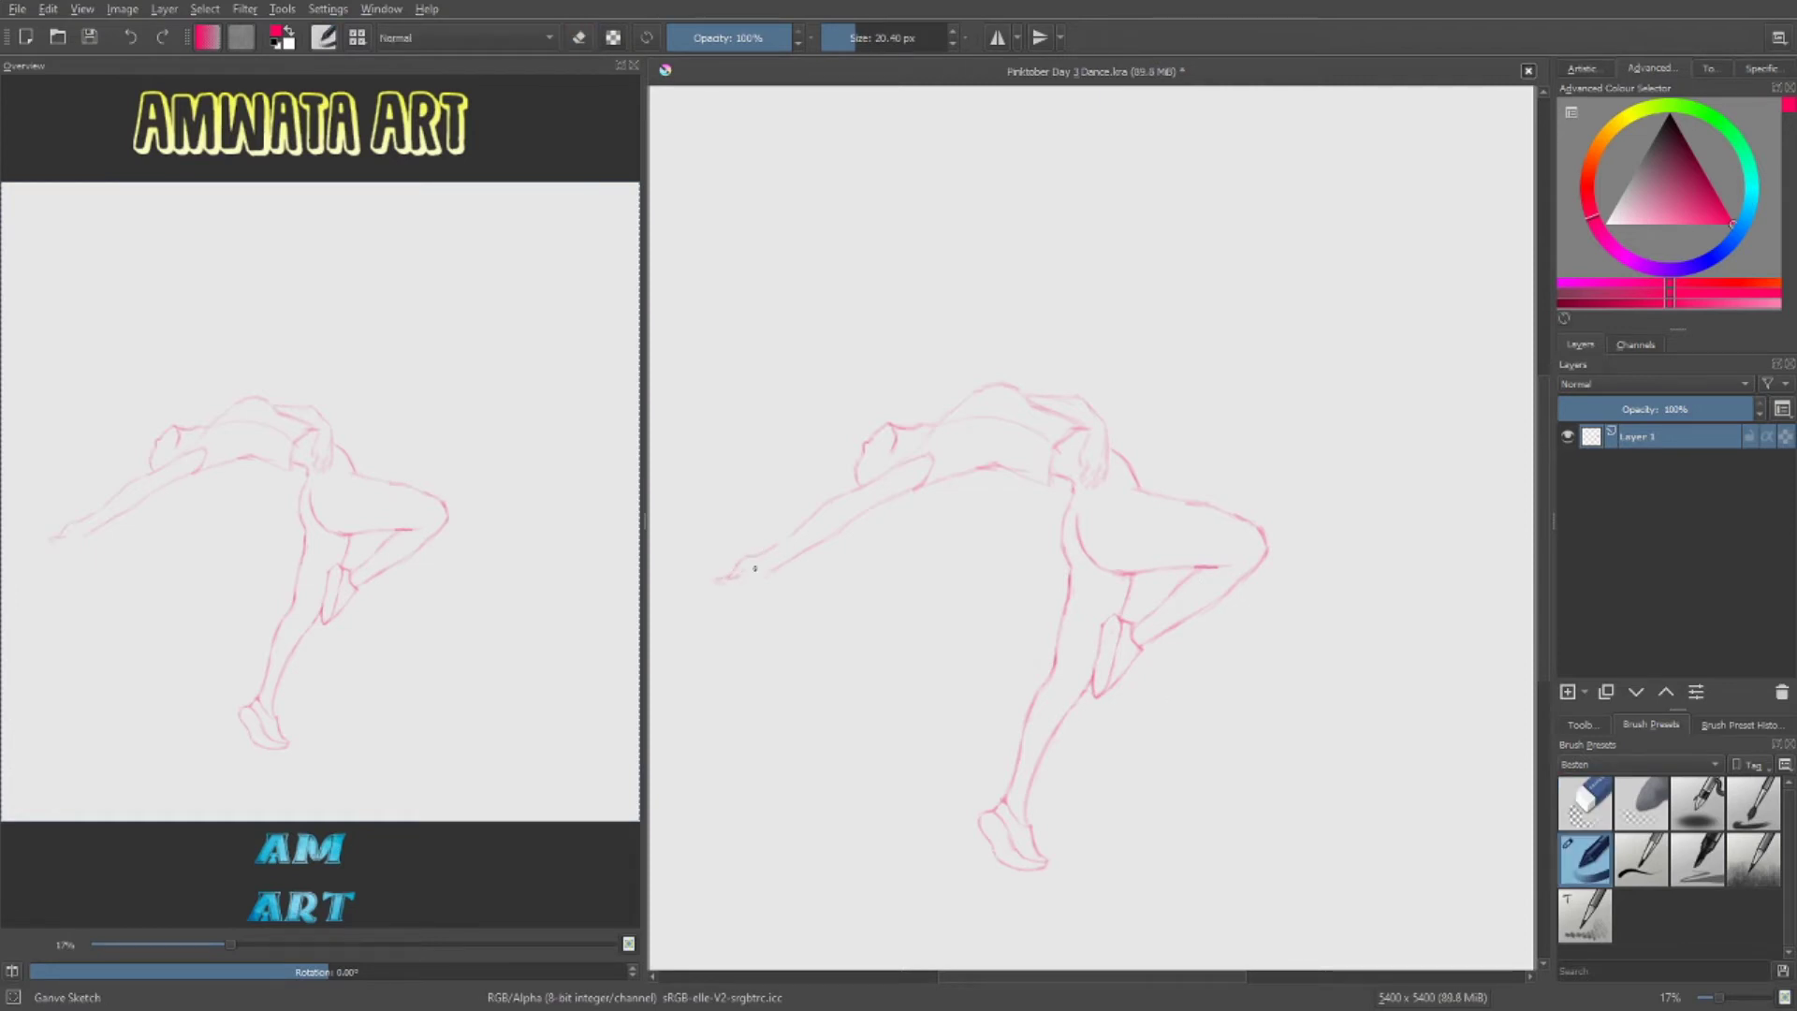
Sketch the hand at the arm's tip, undoing an unwanted erase.
mouse_move(716, 581)
mouse_down()
mouse_move(737, 595)
mouse_move(725, 588)
mouse_up()
key(e)
key(e)
key(e)
key(e)
key(e)
key(e)
key(e)
key(e)
key(e)
key(e)
key(e)
key(e)
key(ctrl+z)
key(e)
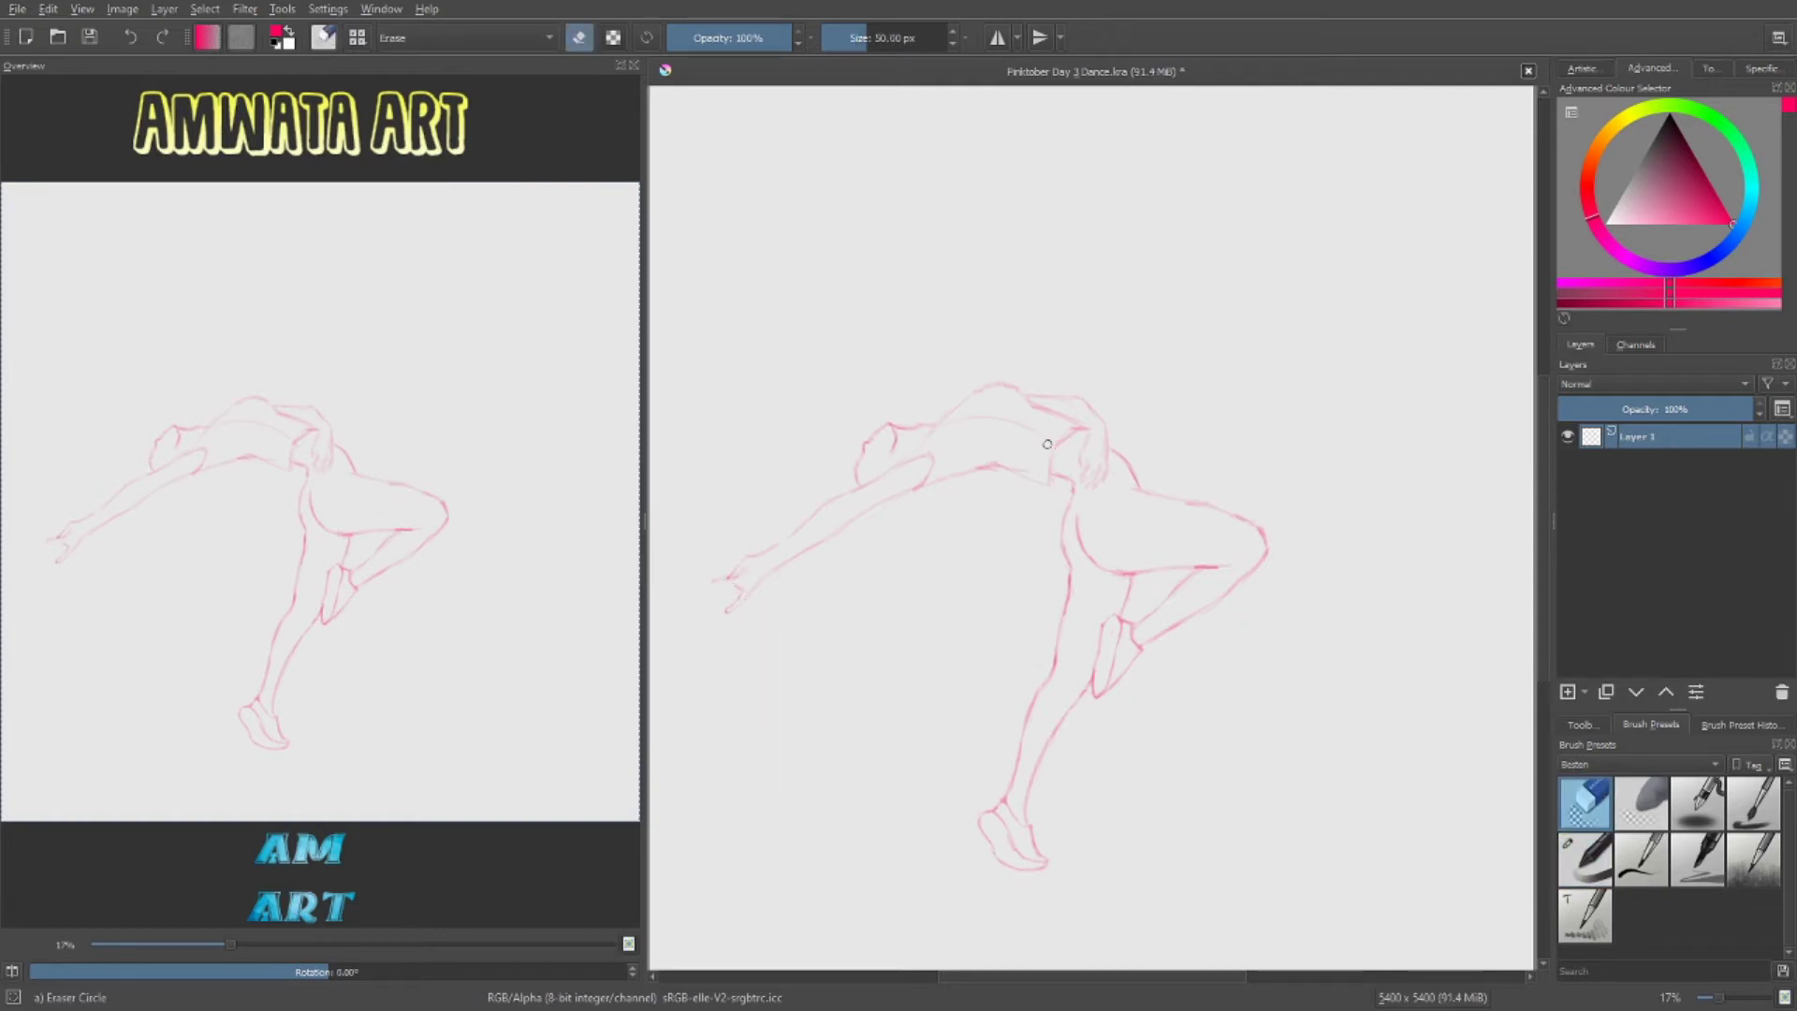
key(e)
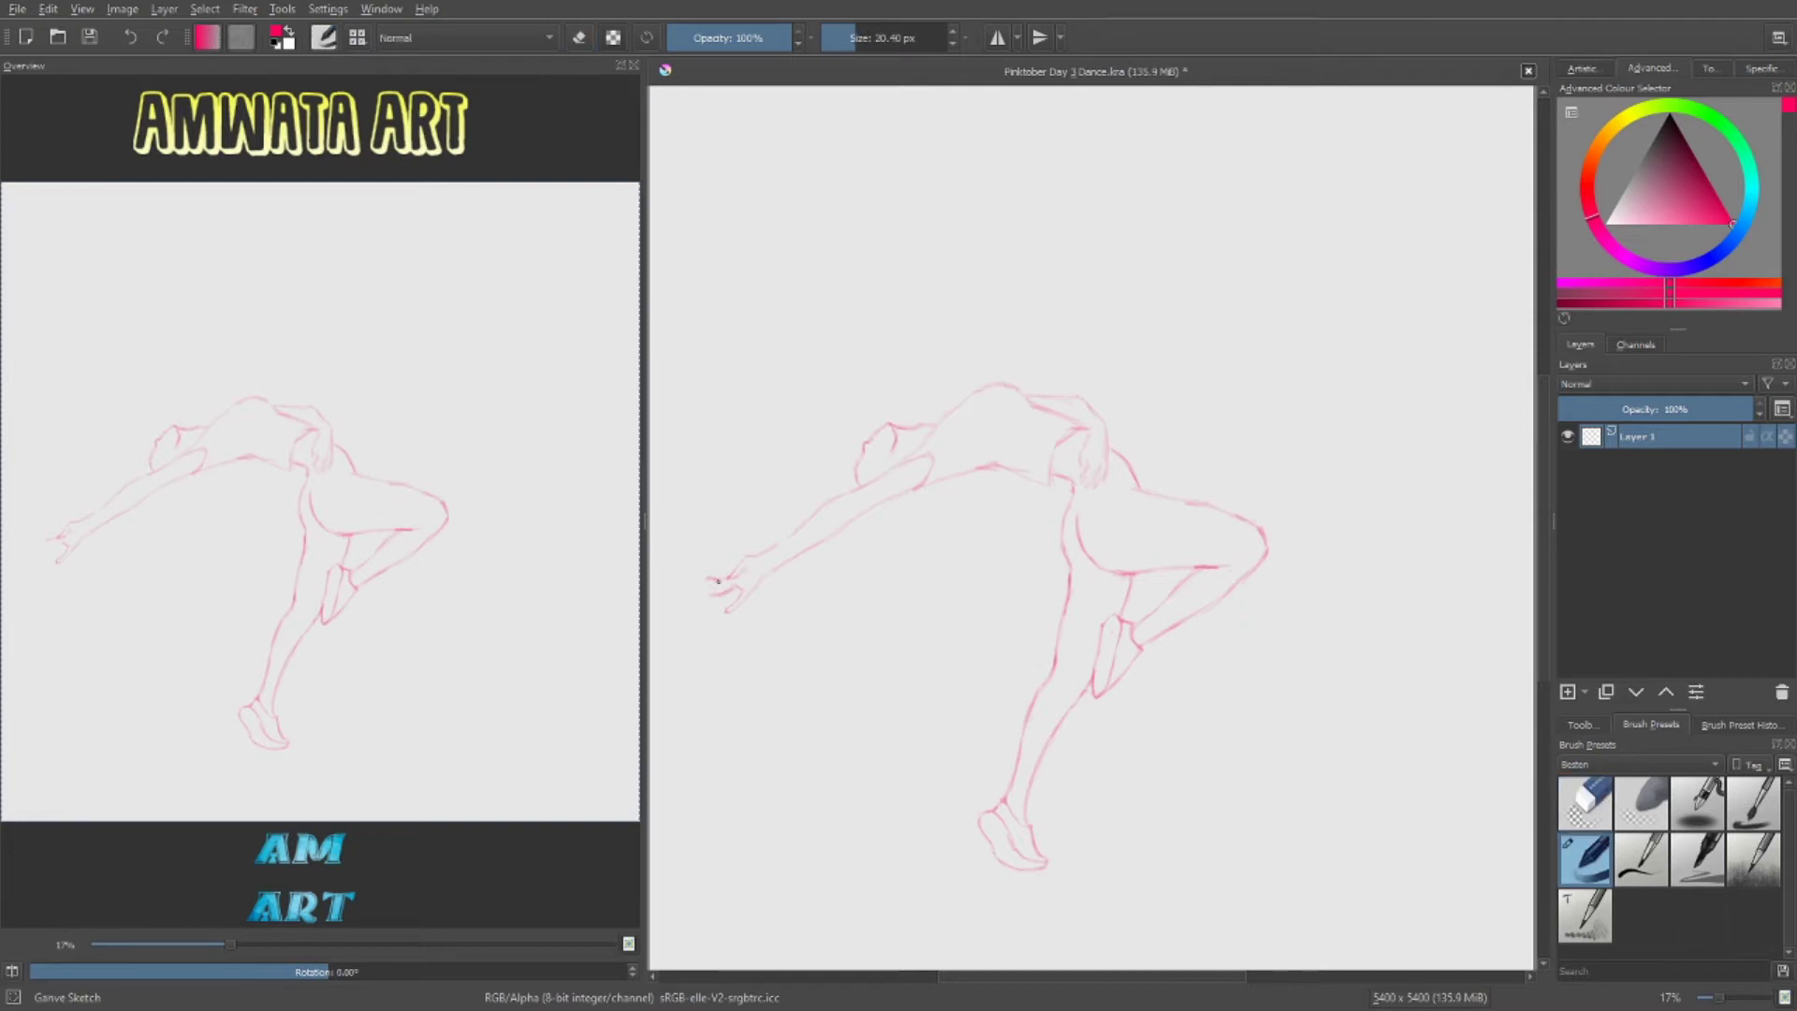
key(e)
key(e)
Erase the stray stroke at the hand tip and begin hair strokes below the head.
key(e)
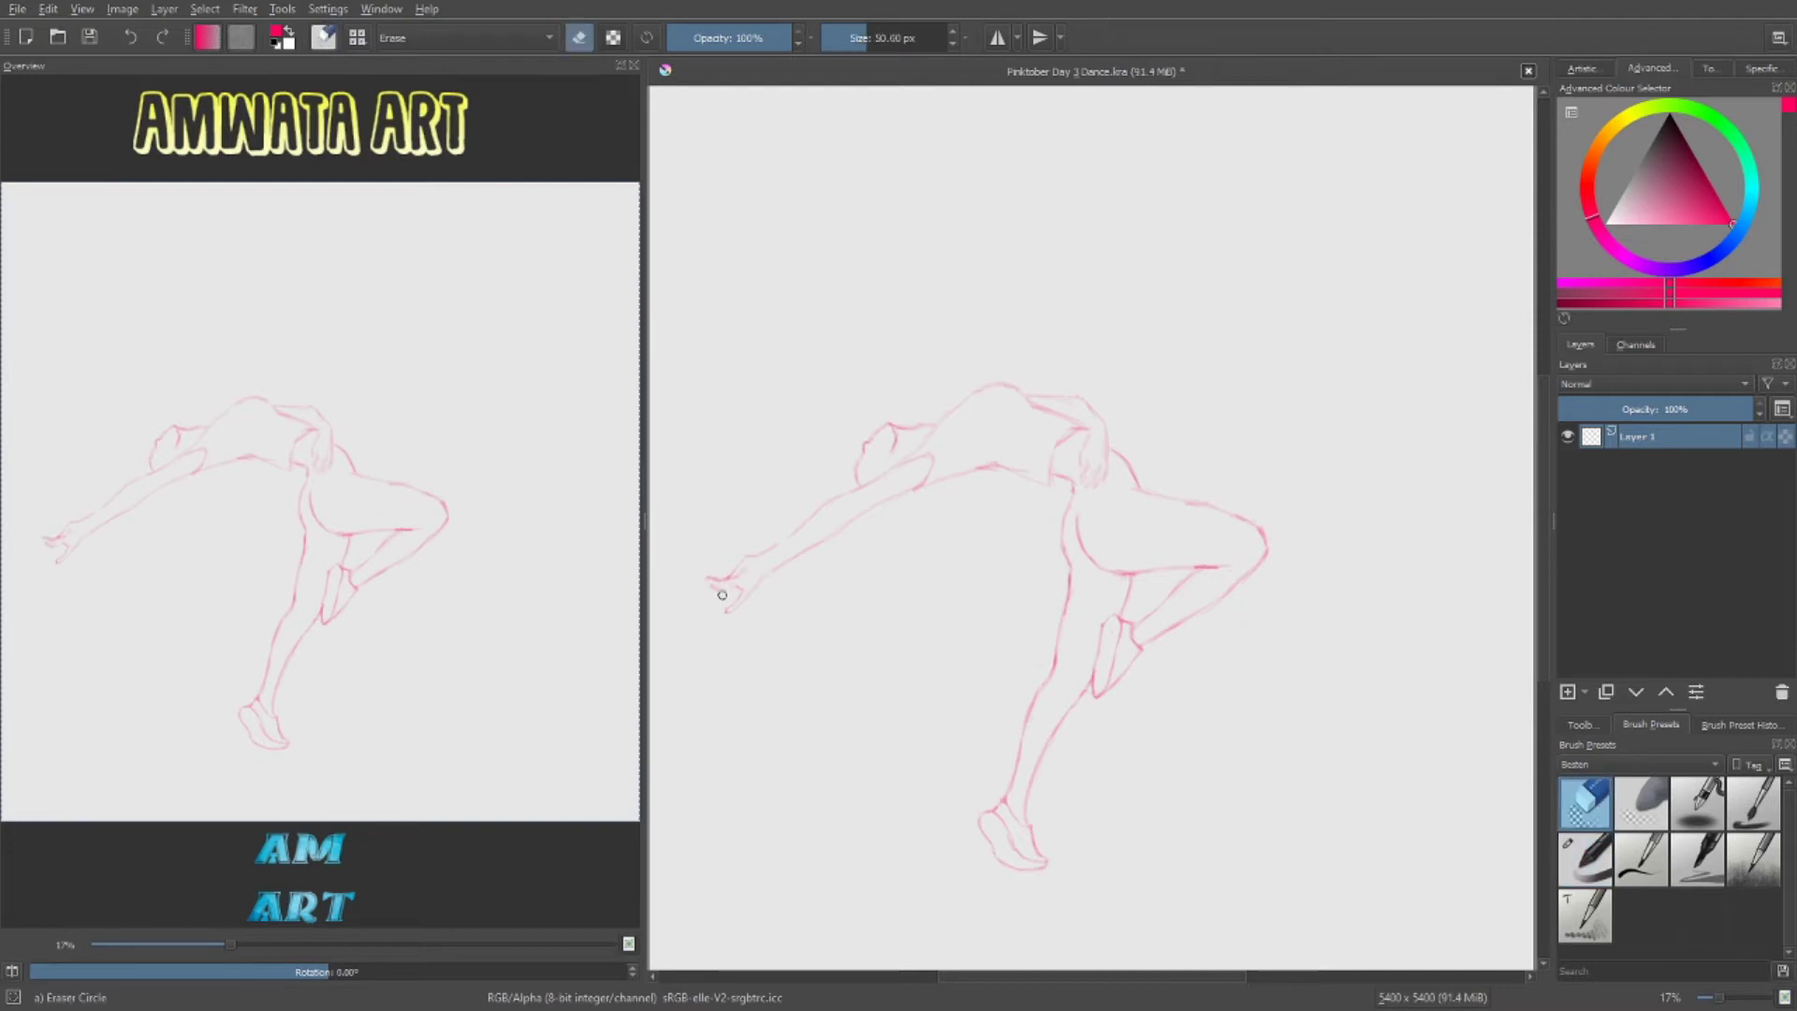
key(e)
key(e)
drag(735, 622, 730, 576)
key(e)
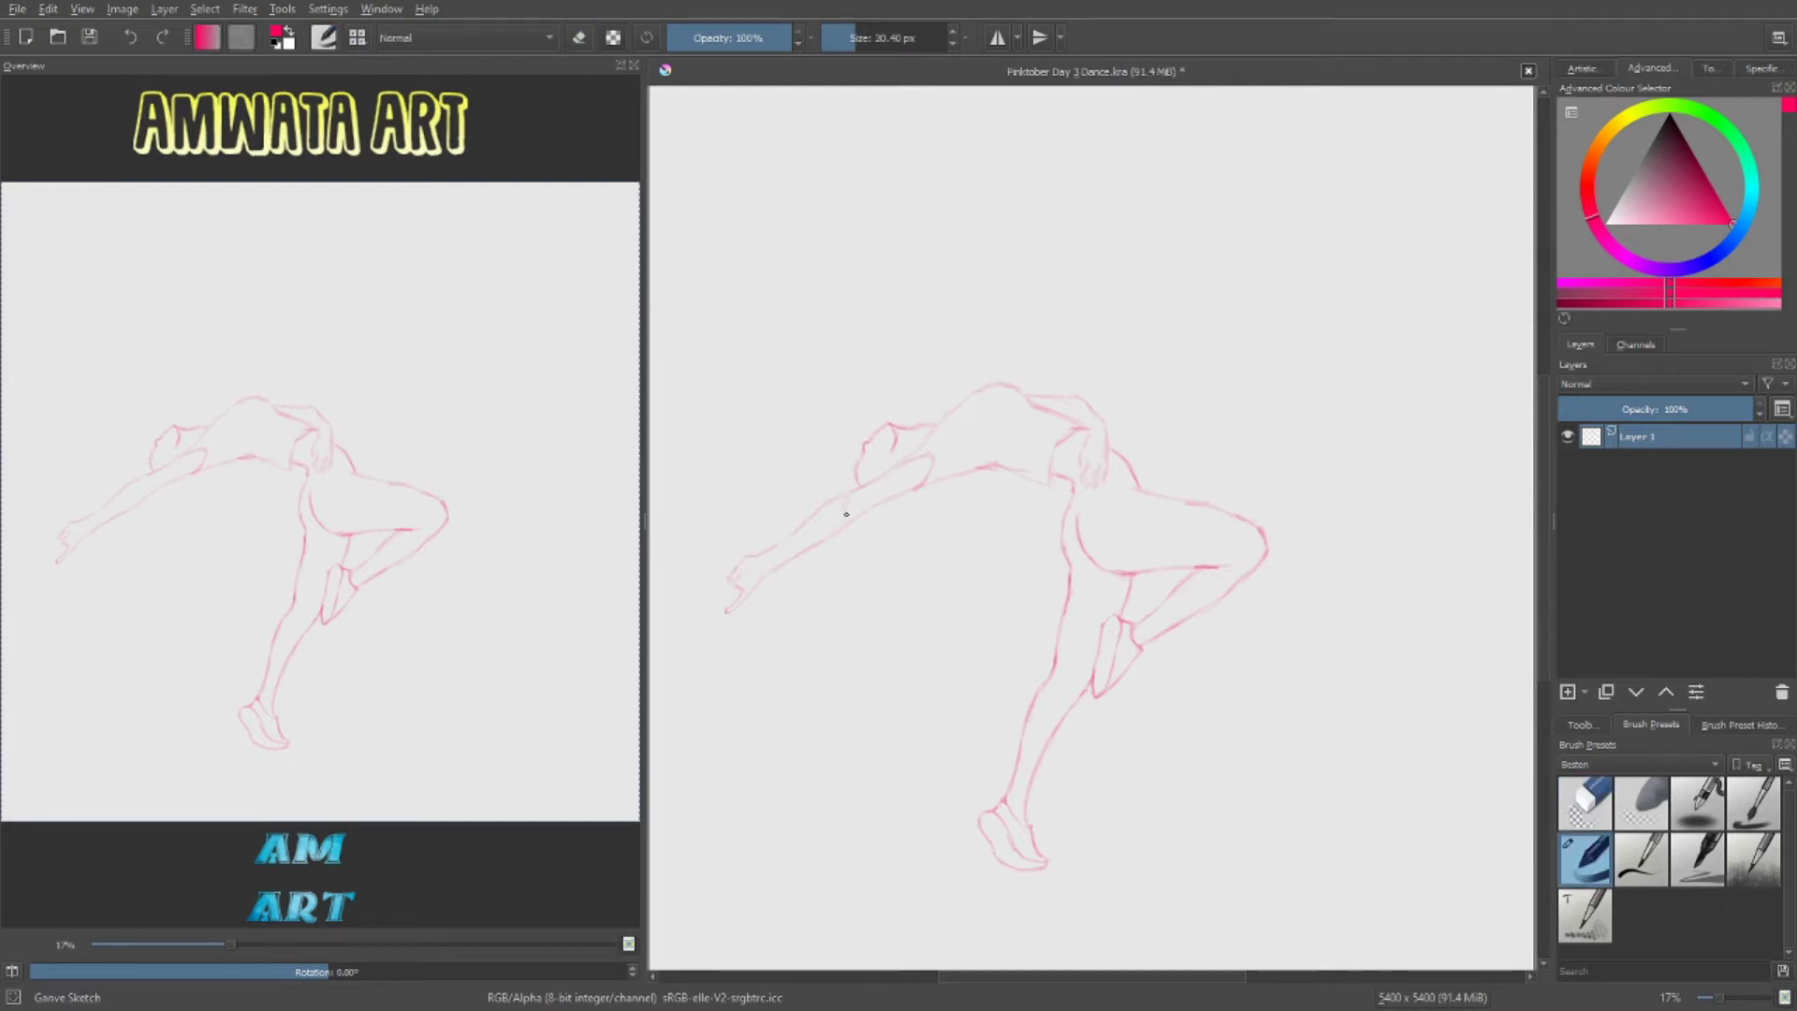
key(e)
key(e)
mouse_move(876, 516)
mouse_down()
mouse_move(879, 548)
mouse_move(827, 541)
mouse_move(897, 562)
mouse_up()
key(e)
key(e)
key(e)
key(e)
key(e)
key(e)
key(e)
key(e)
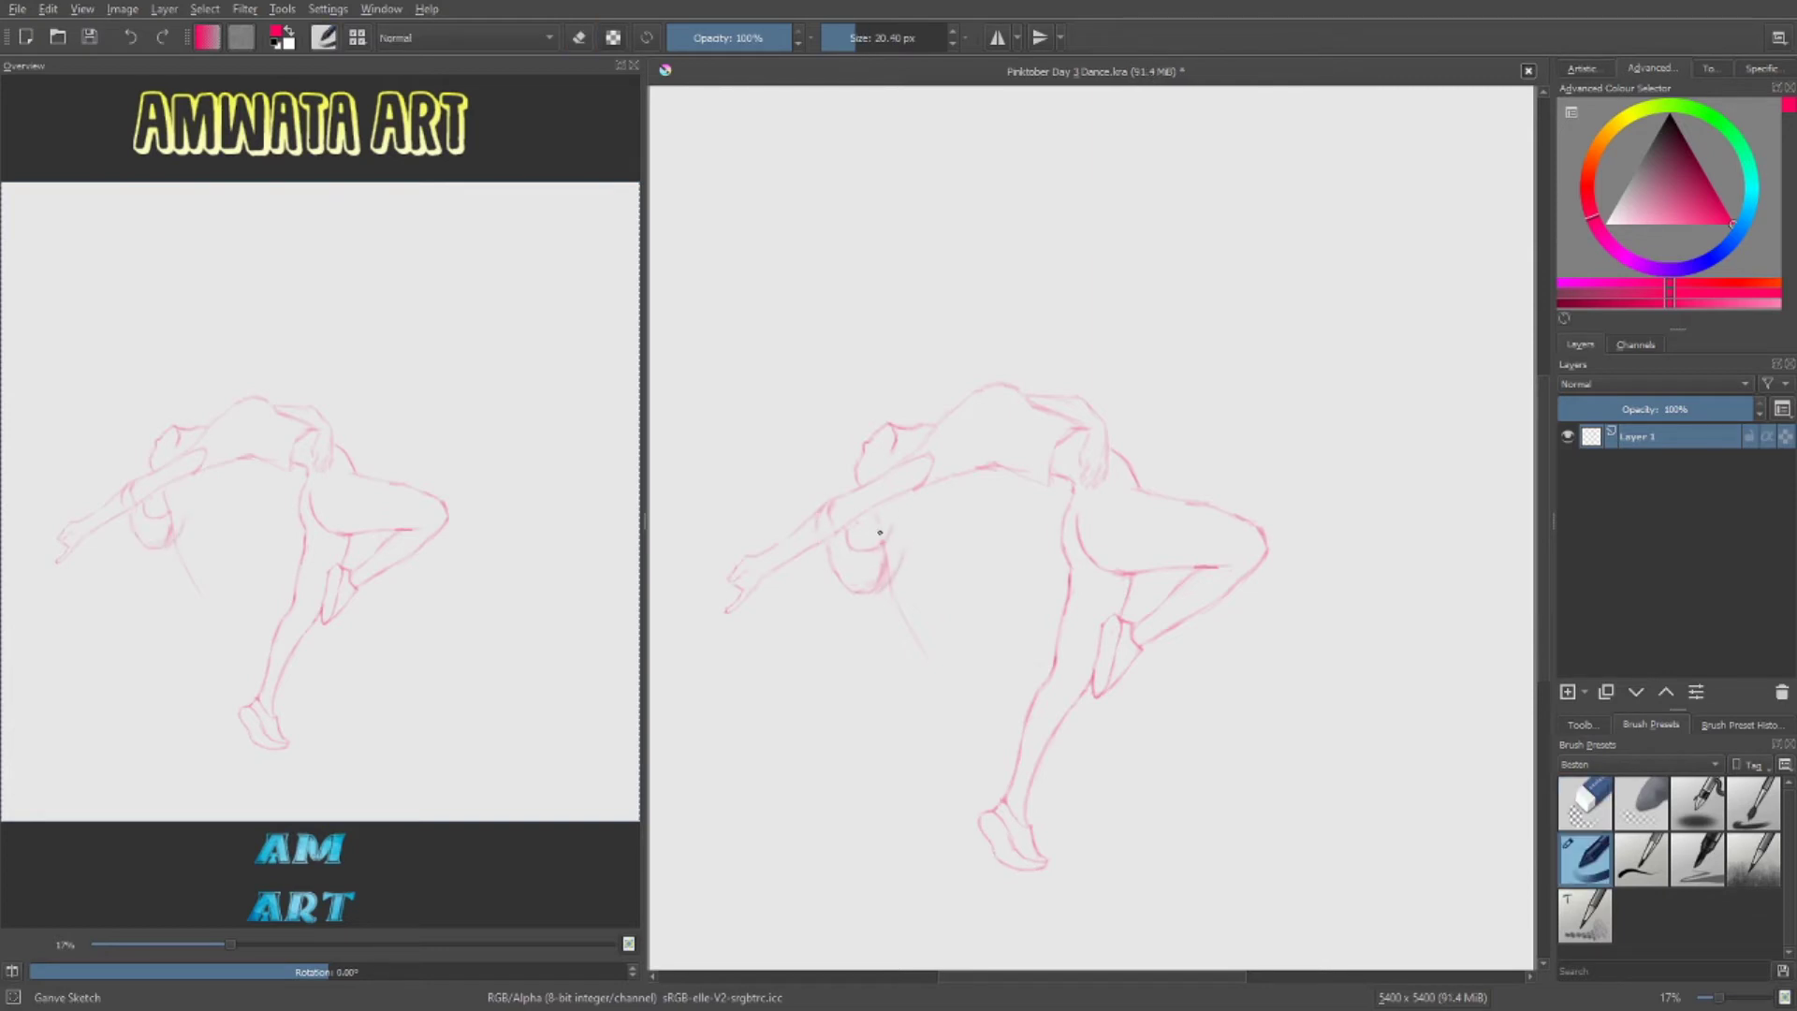
Redraw lines near the lower face and add long hair strands hanging below the arm.
key(e)
key(e)
key(e)
key(e)
drag(864, 600, 894, 627)
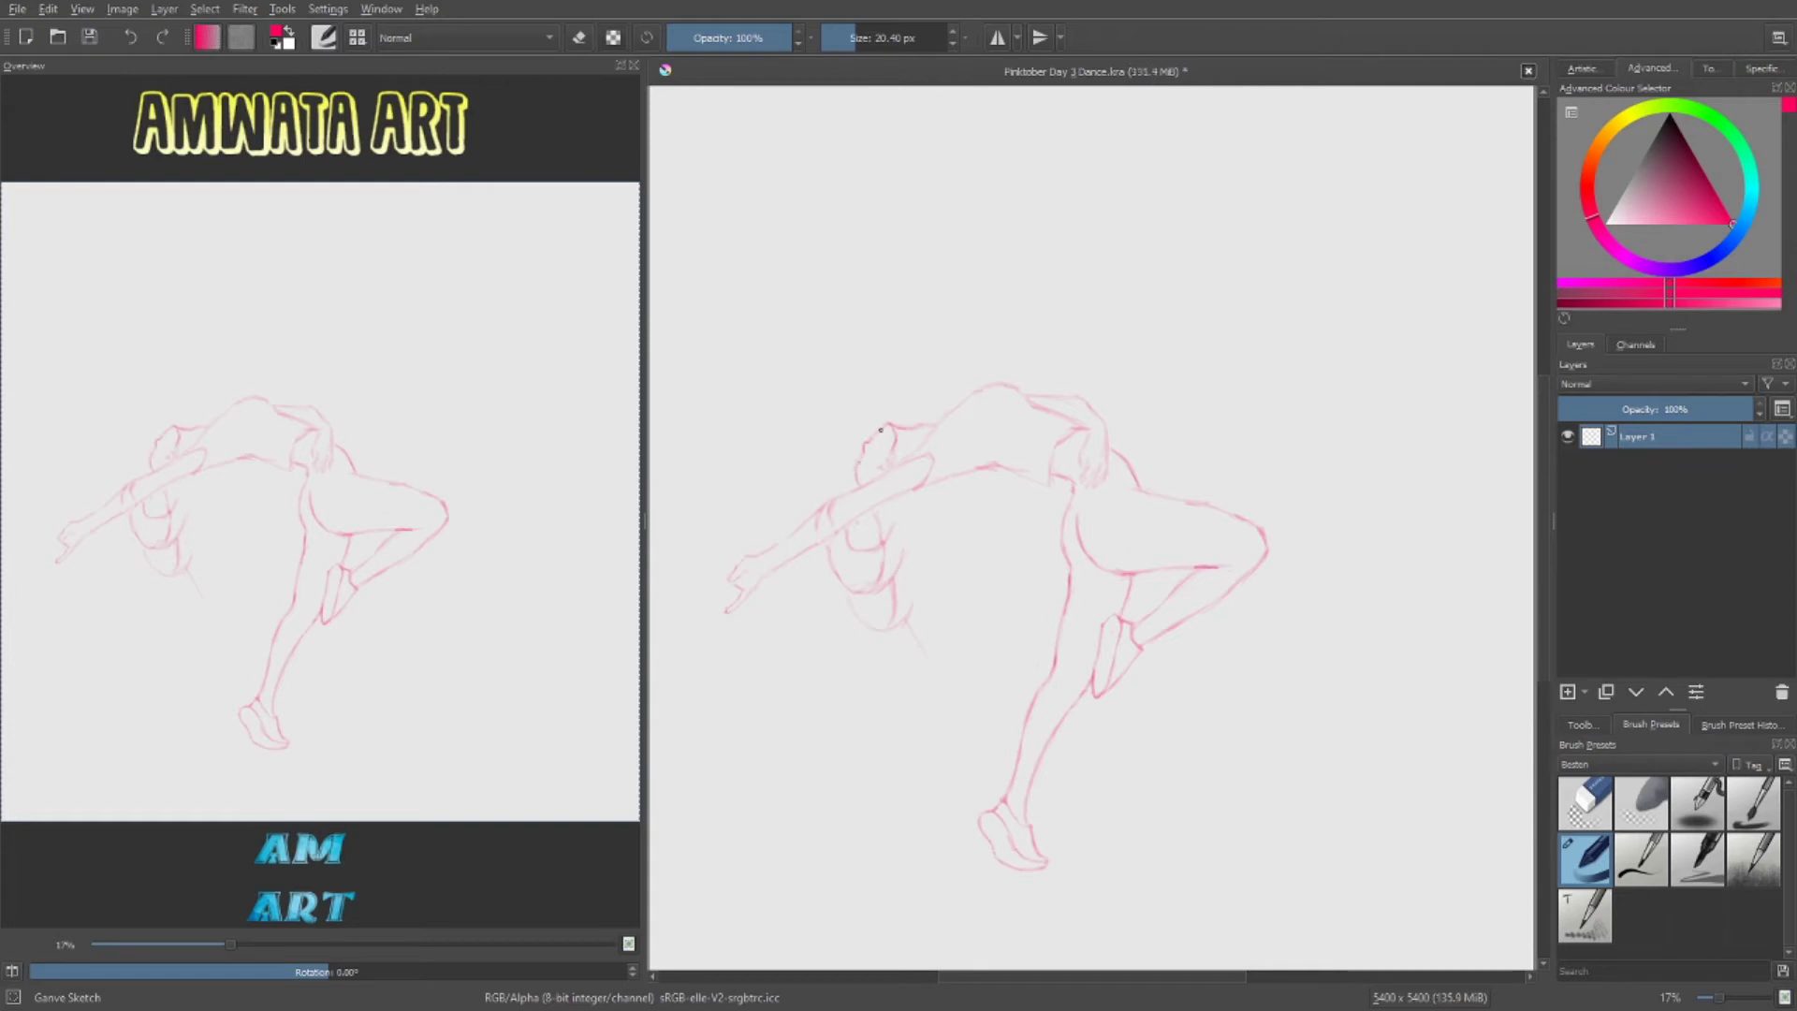
drag(912, 645, 926, 744)
drag(958, 644, 991, 700)
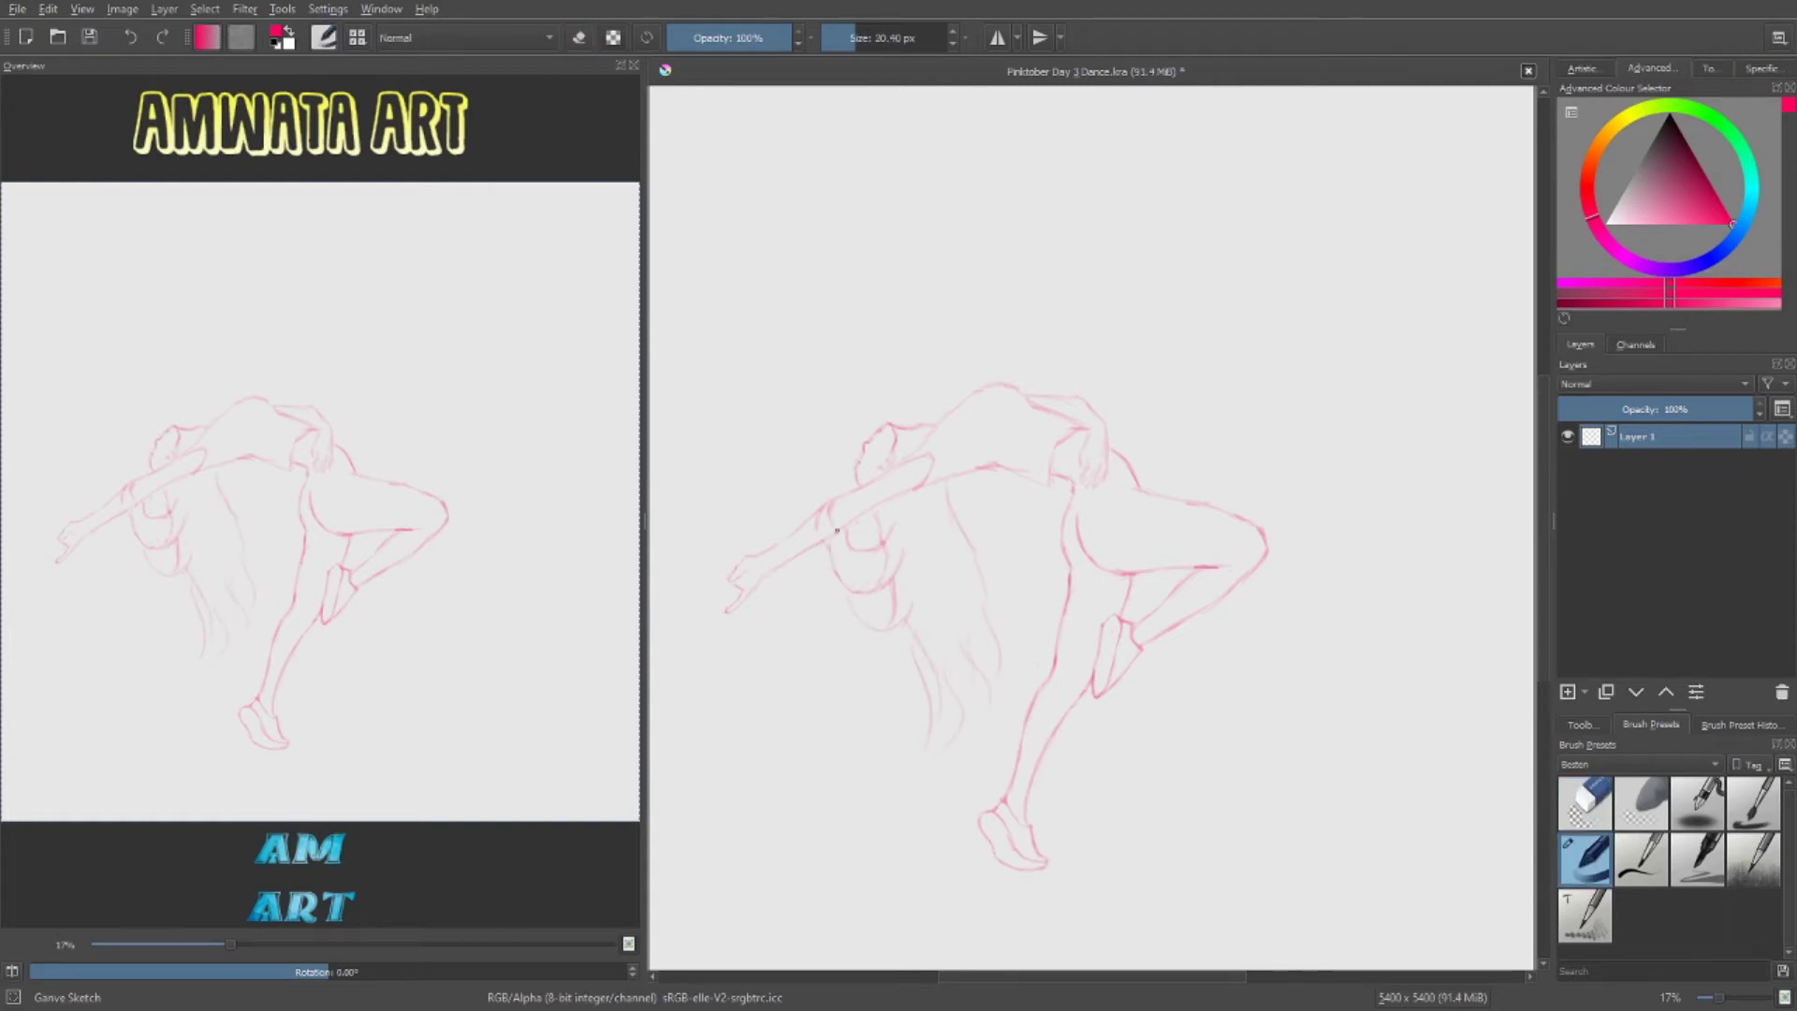
key(e)
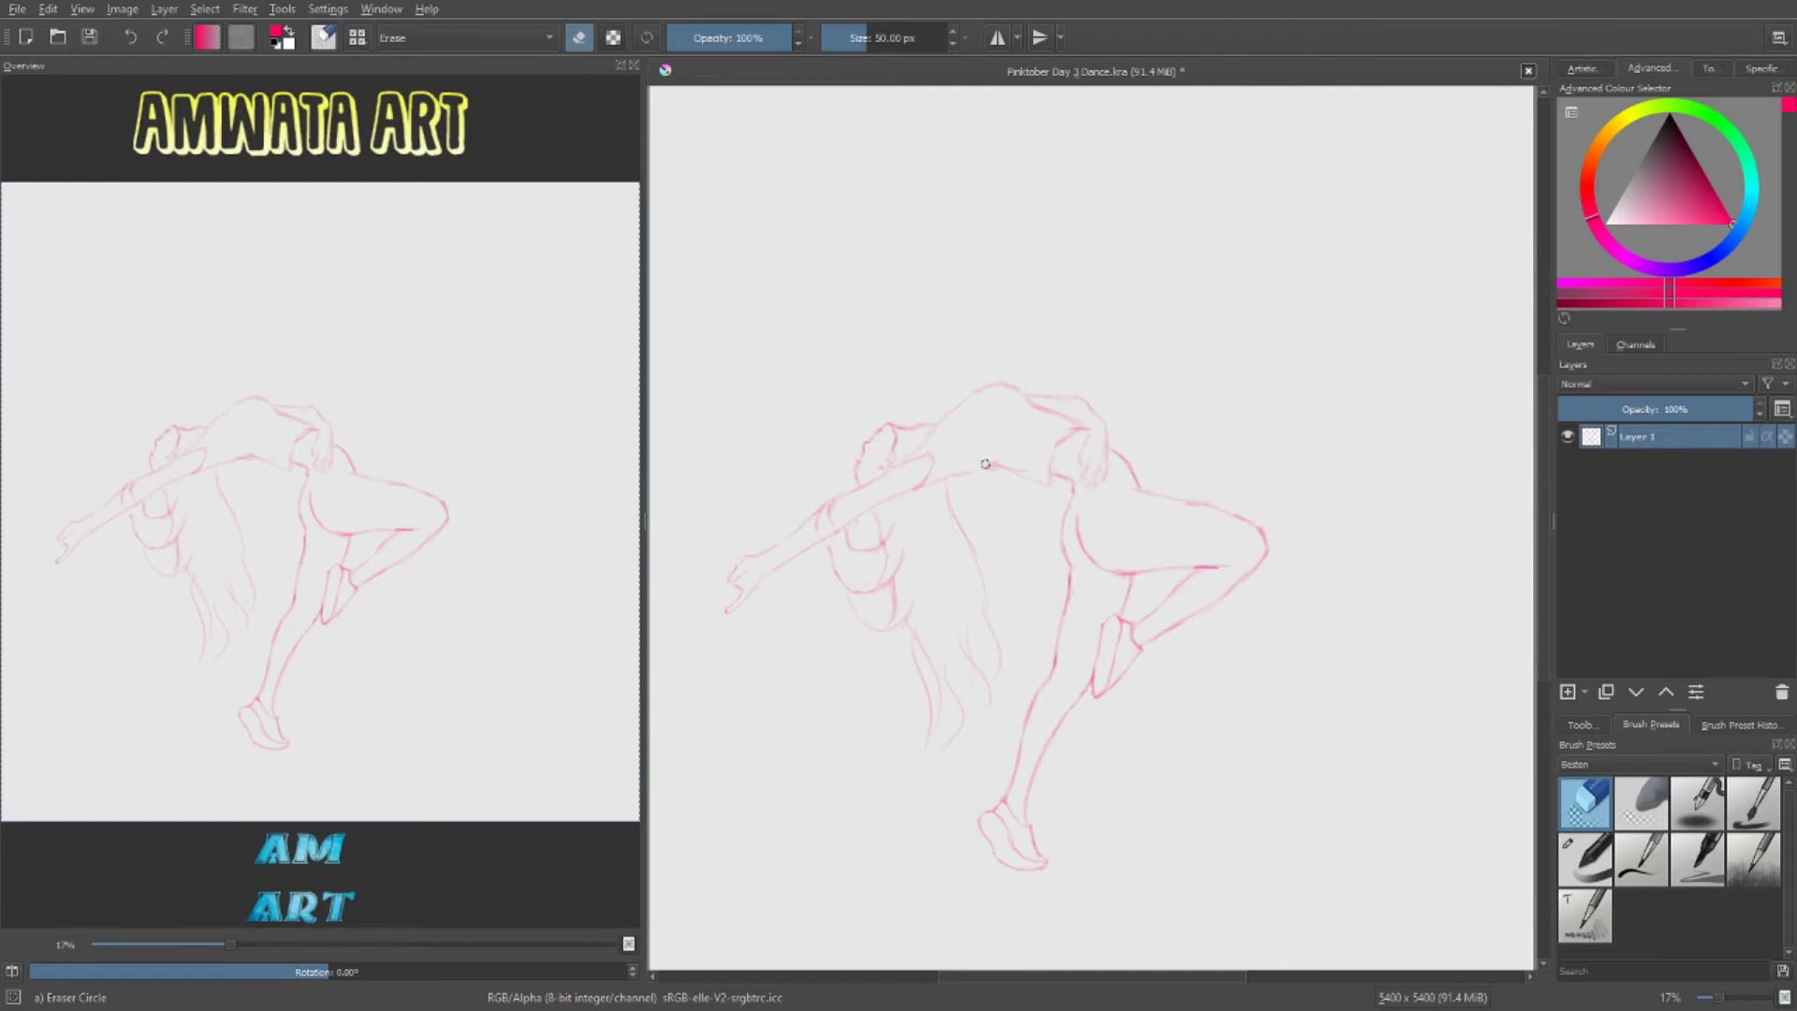
key(e)
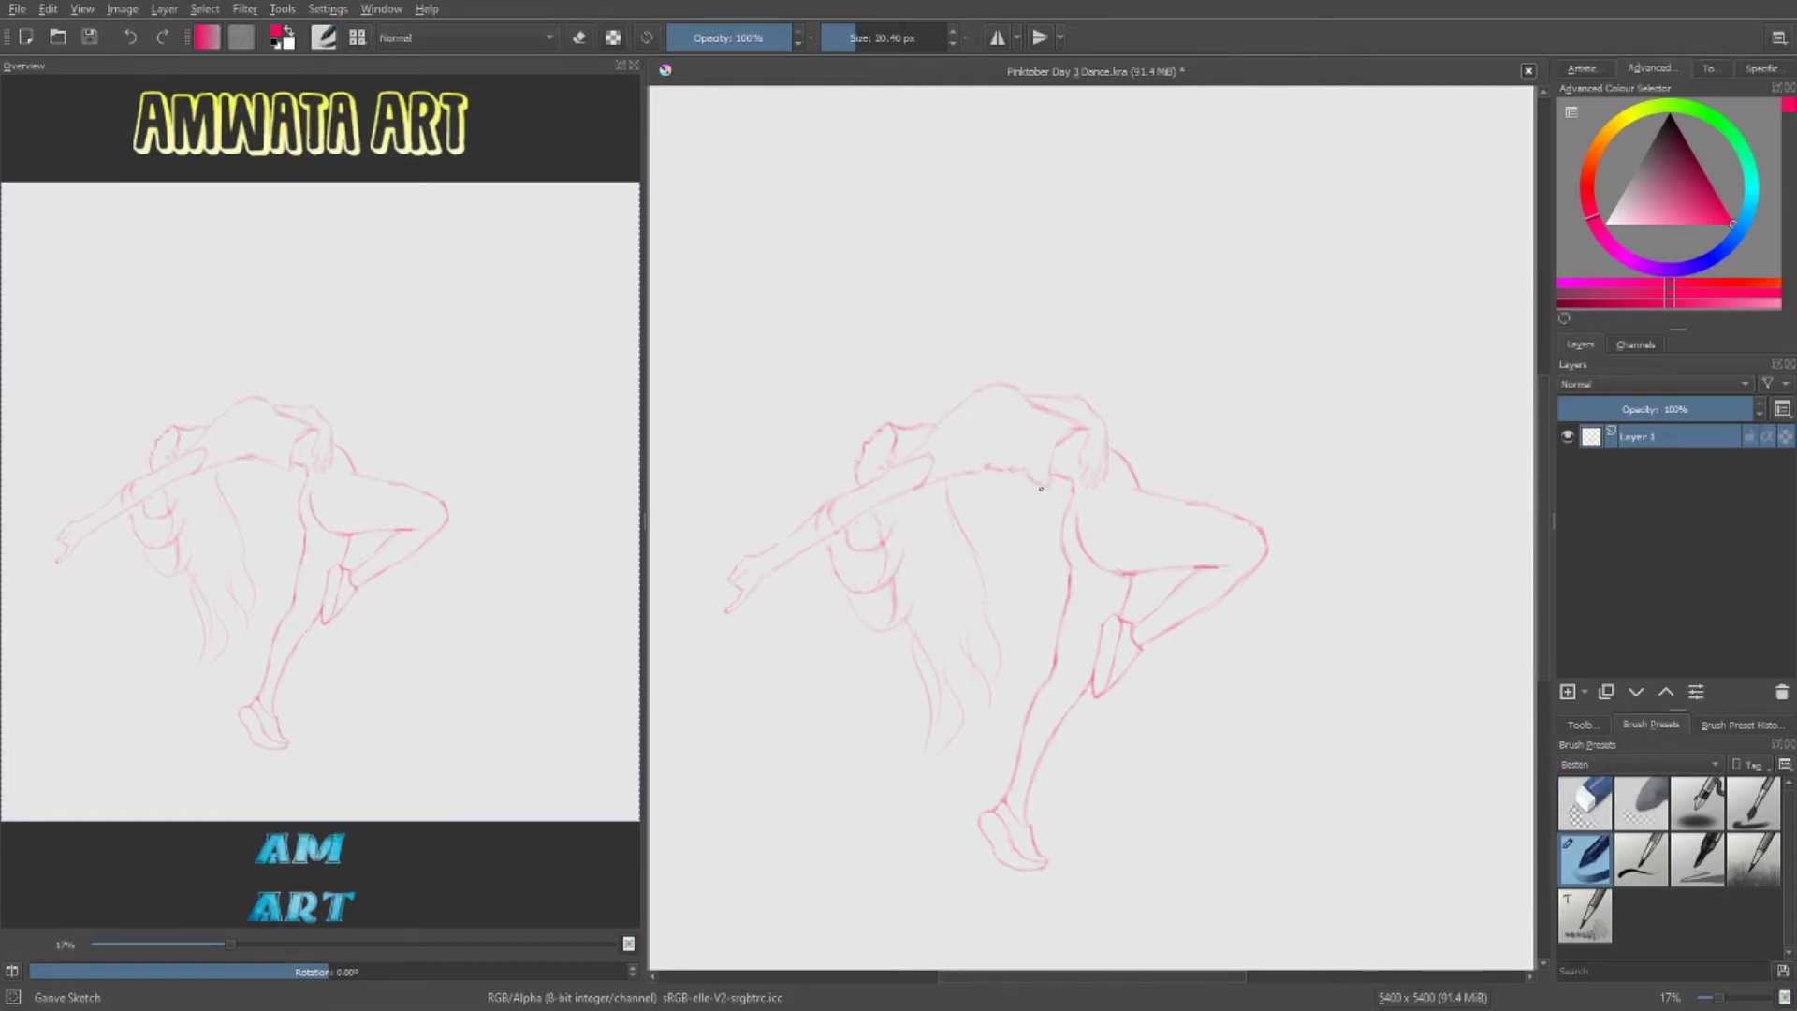
key(e)
key(e)
key(e)
key(e)
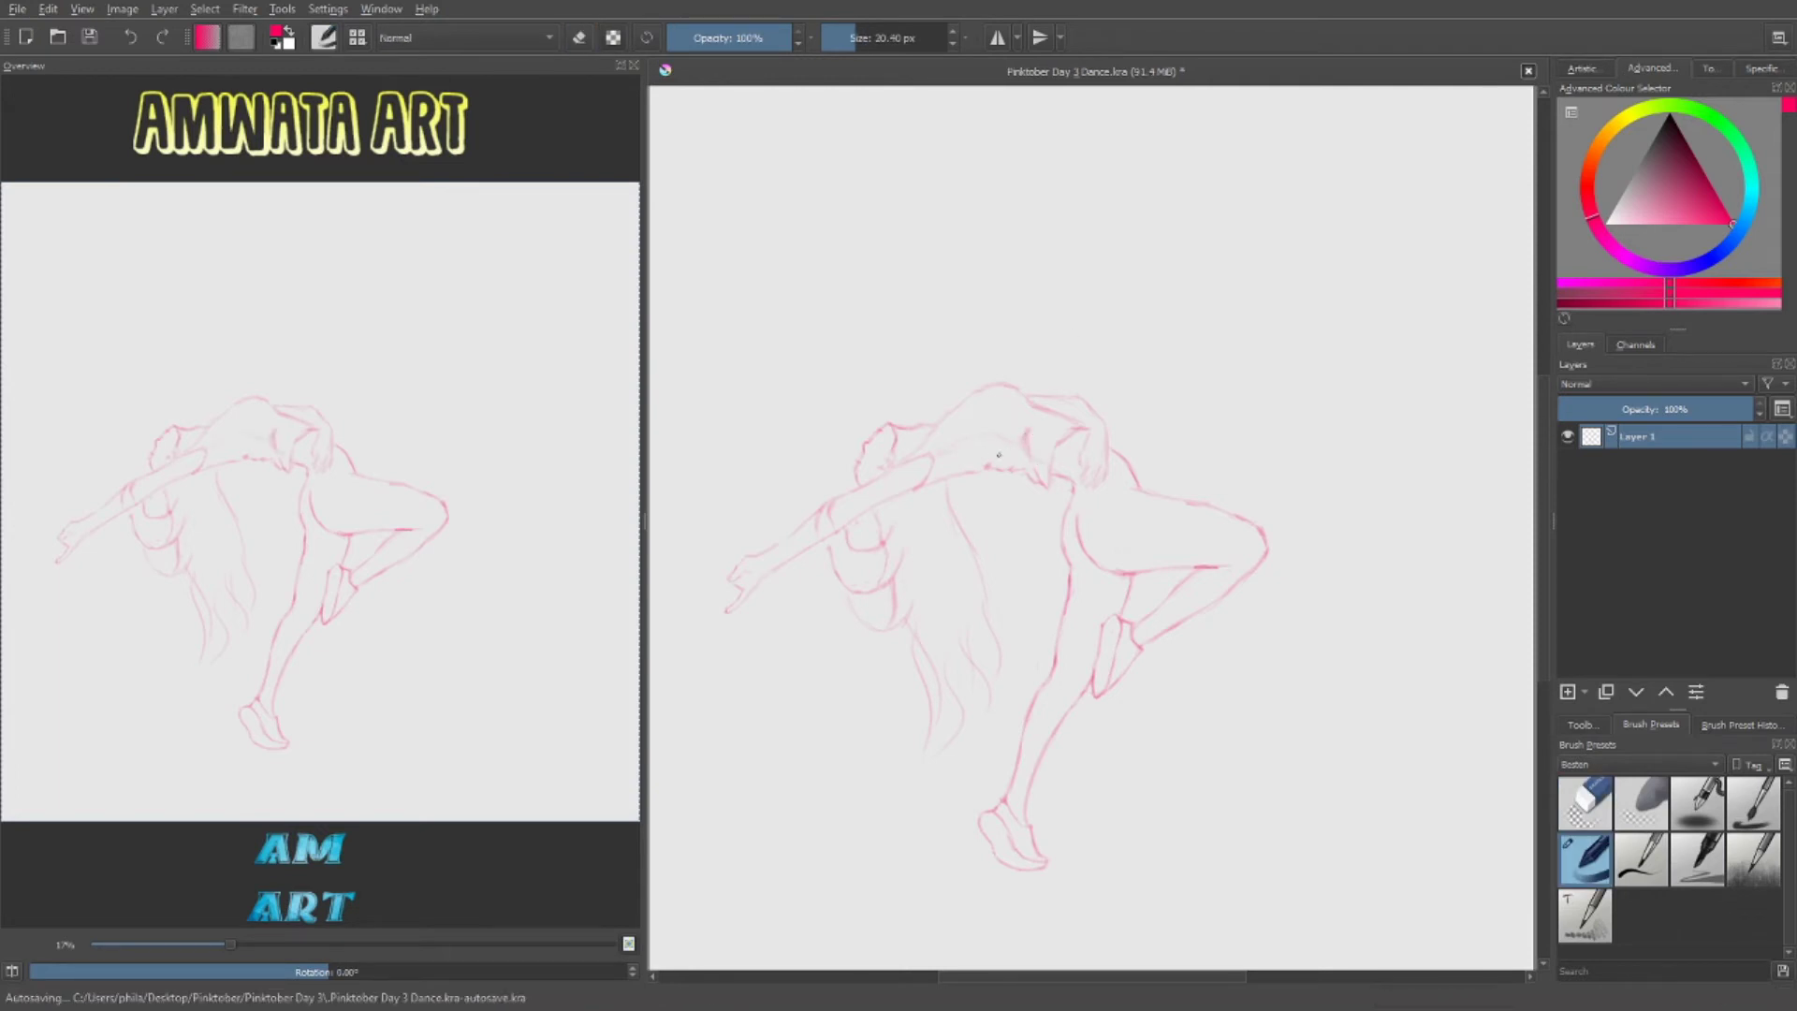
key(e)
Erase stray marks around the back and hair, then flip the canvas horizontally.
key(e)
key(e)
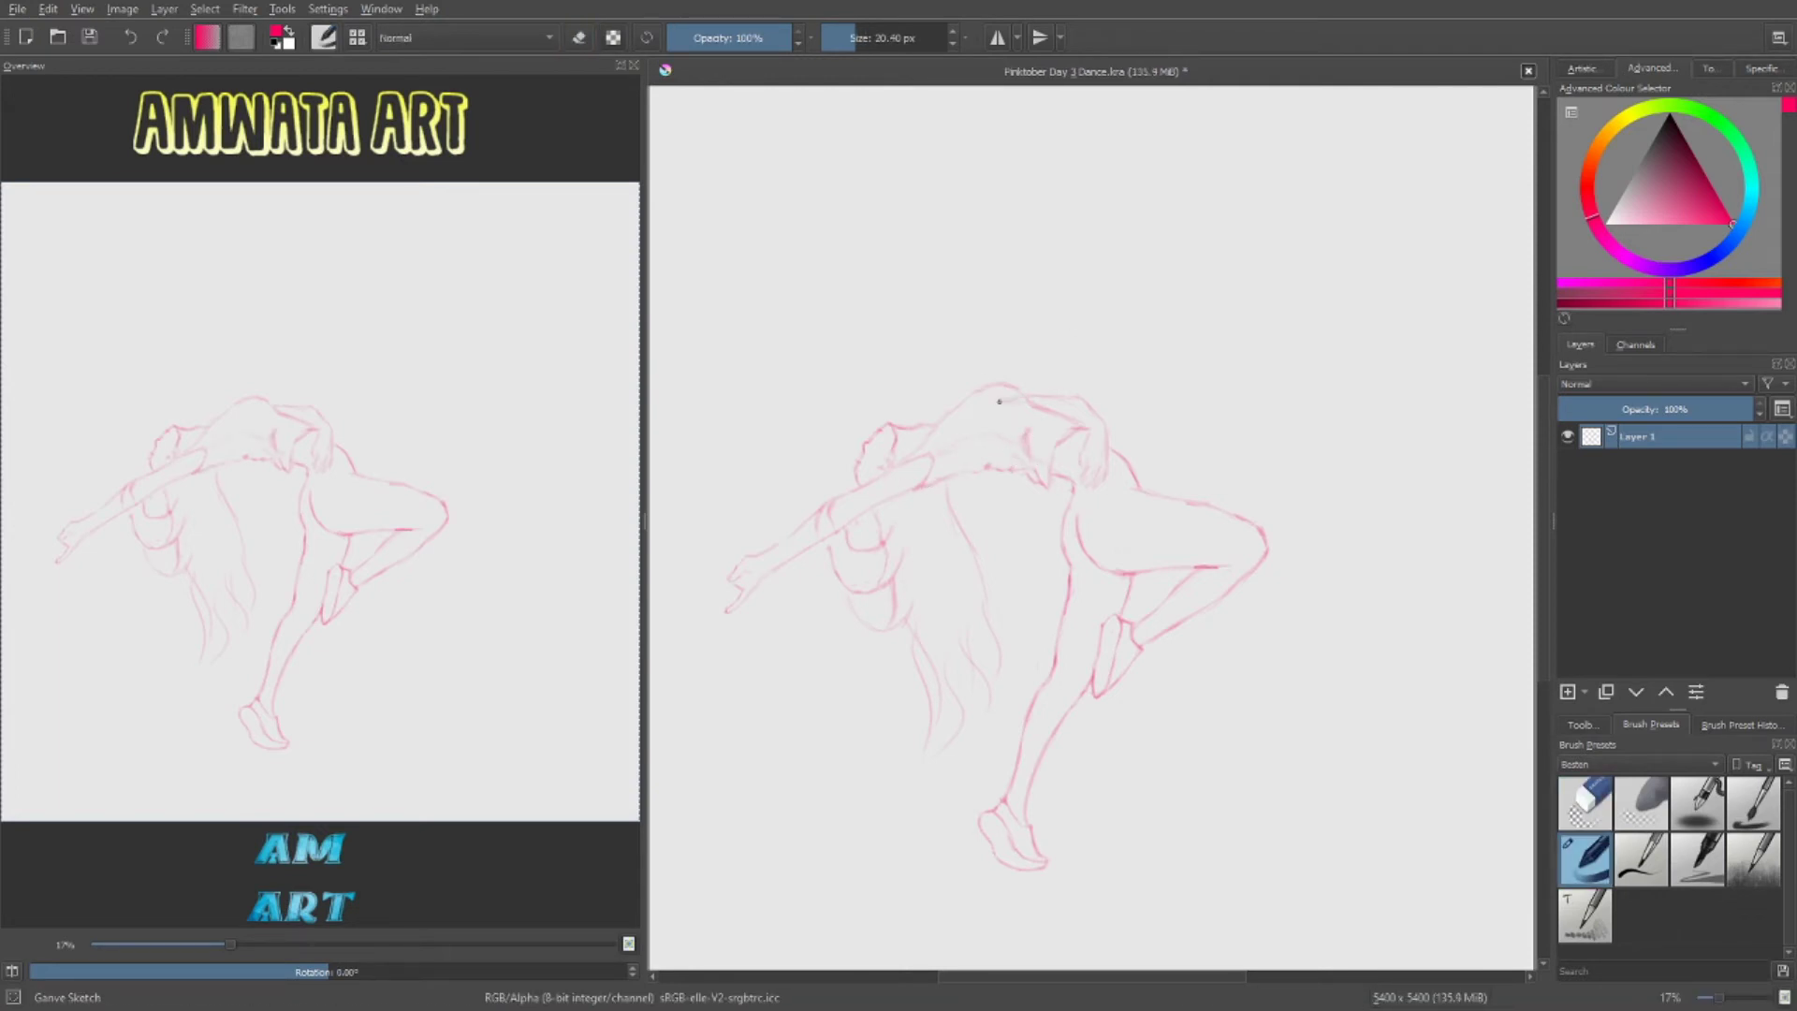
key(e)
key(e)
key(e)
key(e)
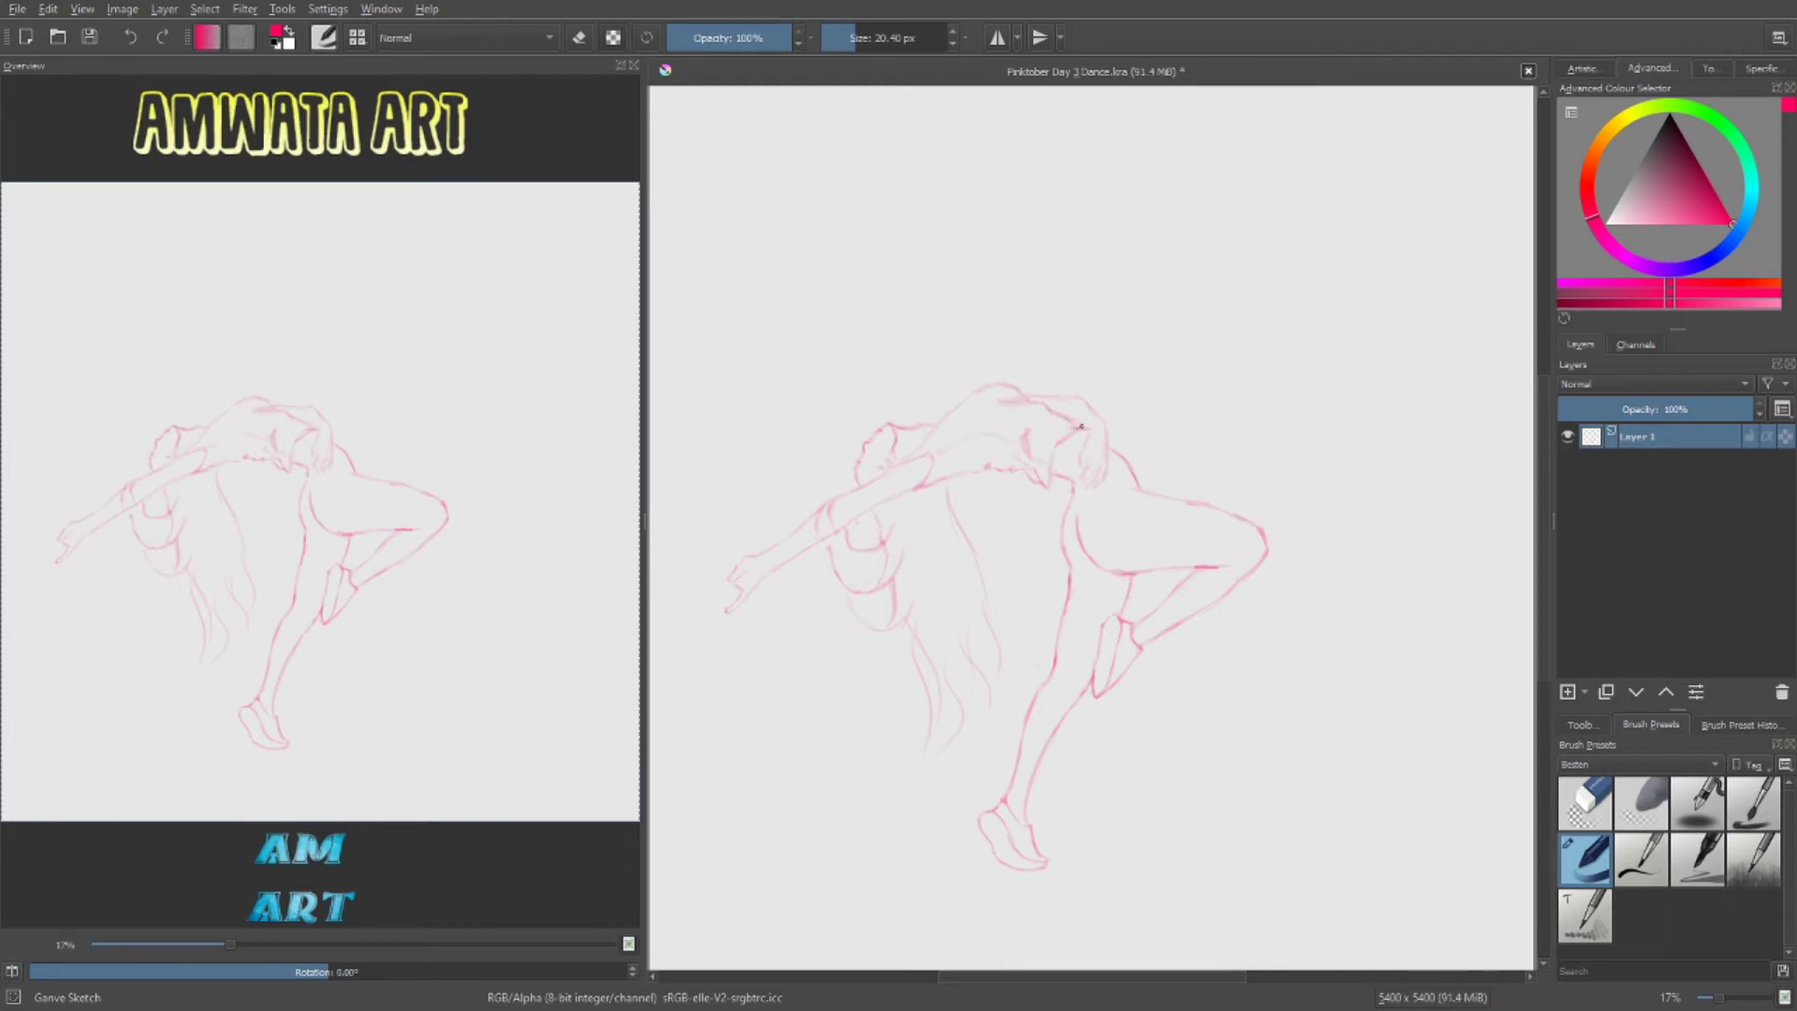
key(e)
key(e)
key(e)
drag(998, 404, 1007, 399)
key(e)
key(e)
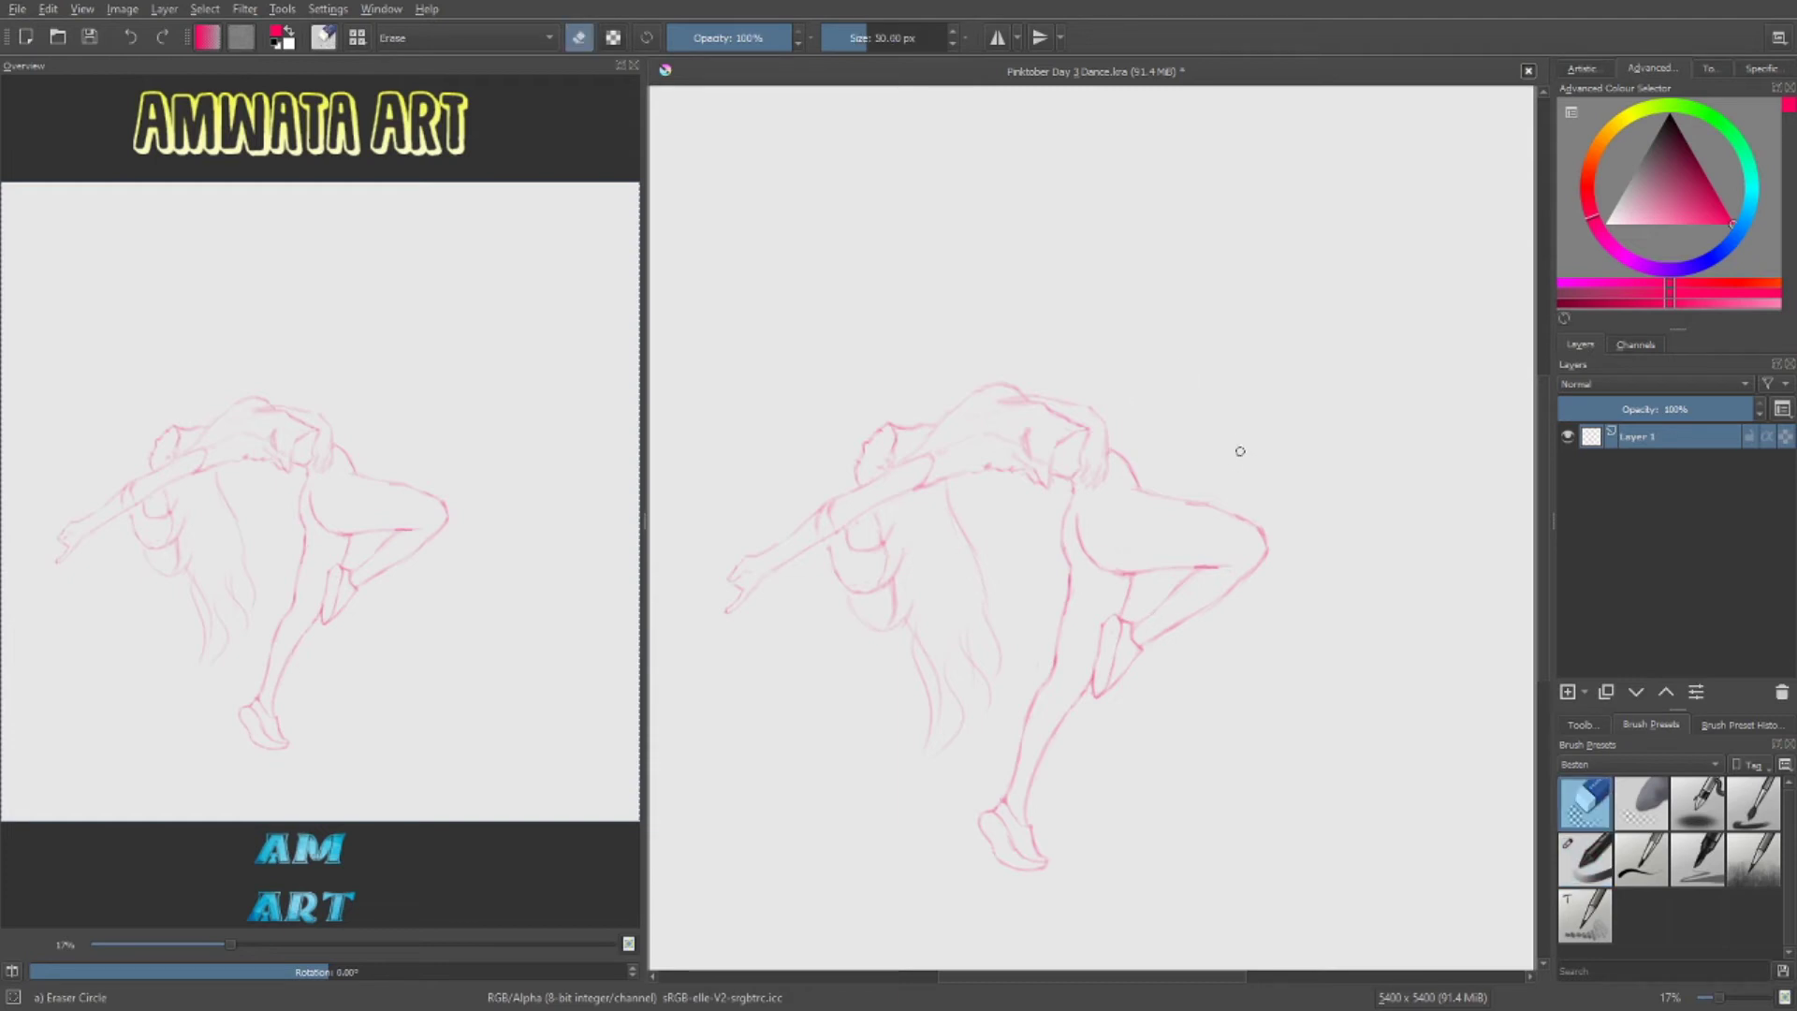
key(e)
key(e)
key(e)
key(e)
key(e)
key(e)
key(e)
key(e)
key(e)
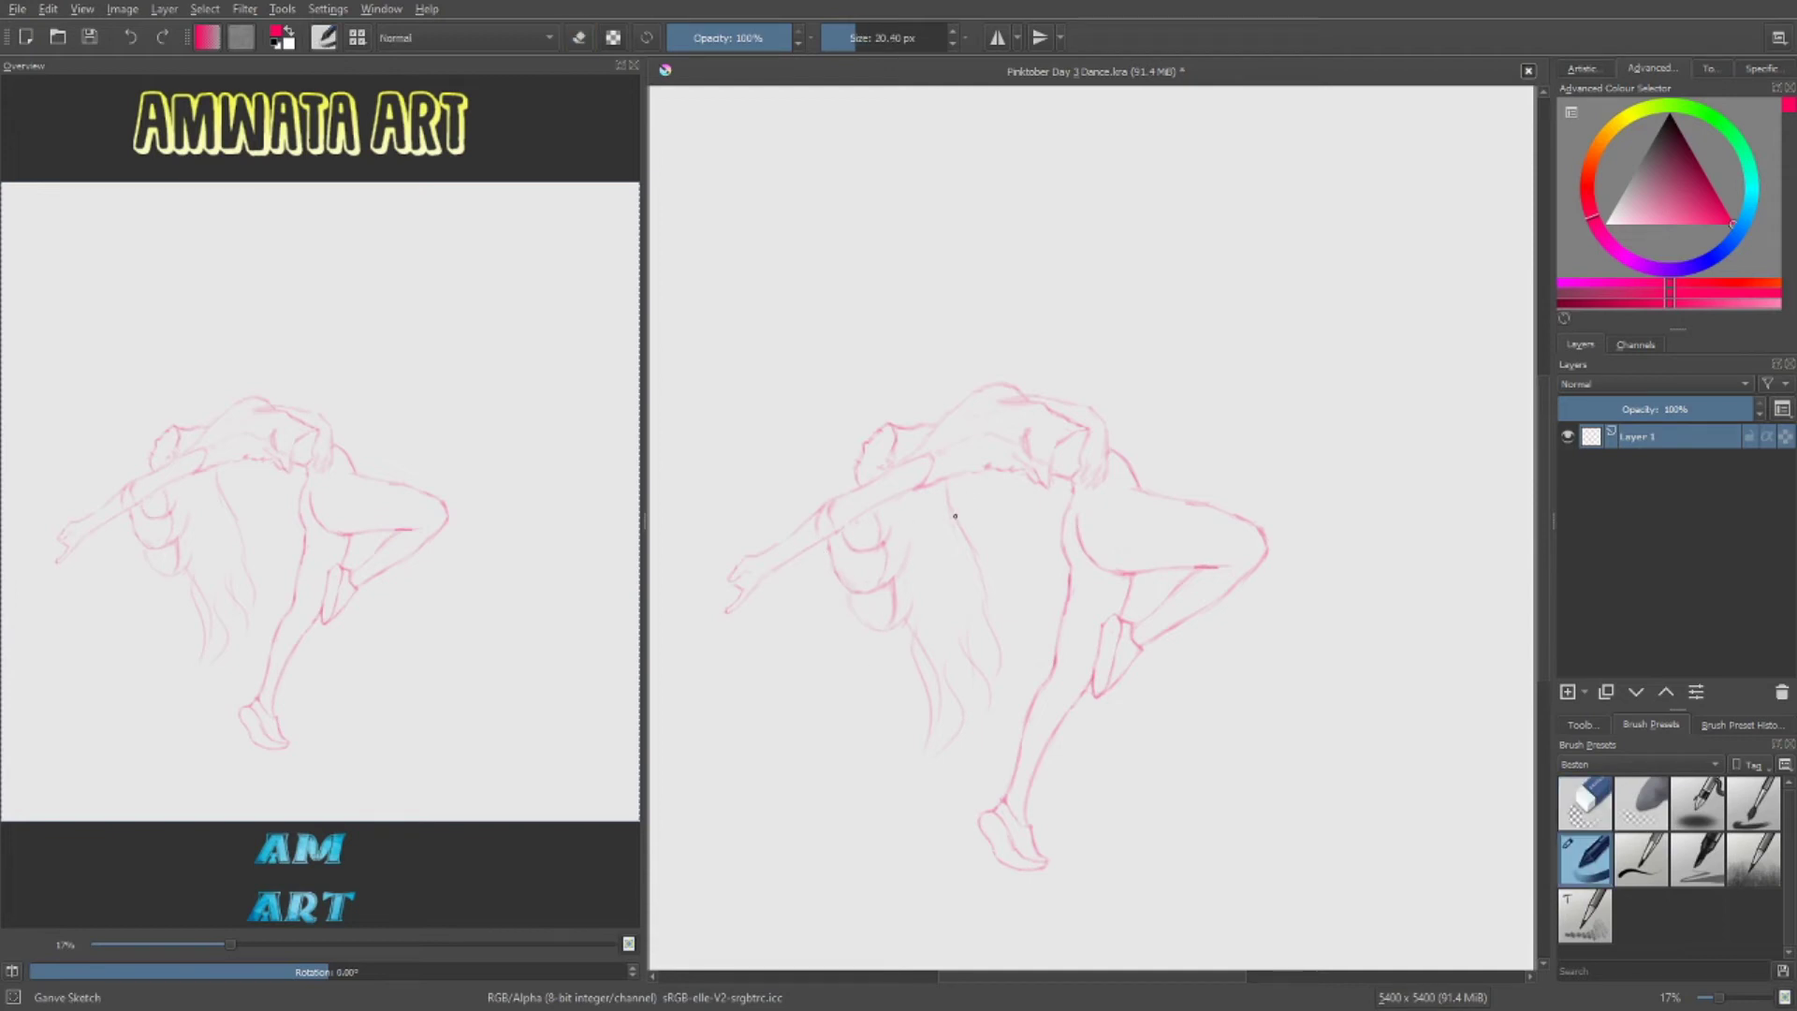
key(e)
key(e)
mouse_move(931, 636)
mouse_down()
mouse_move(913, 730)
mouse_move(923, 683)
mouse_up()
key(e)
key(e)
key(e)
key(e)
key(e)
key(e)
key(e)
key(e)
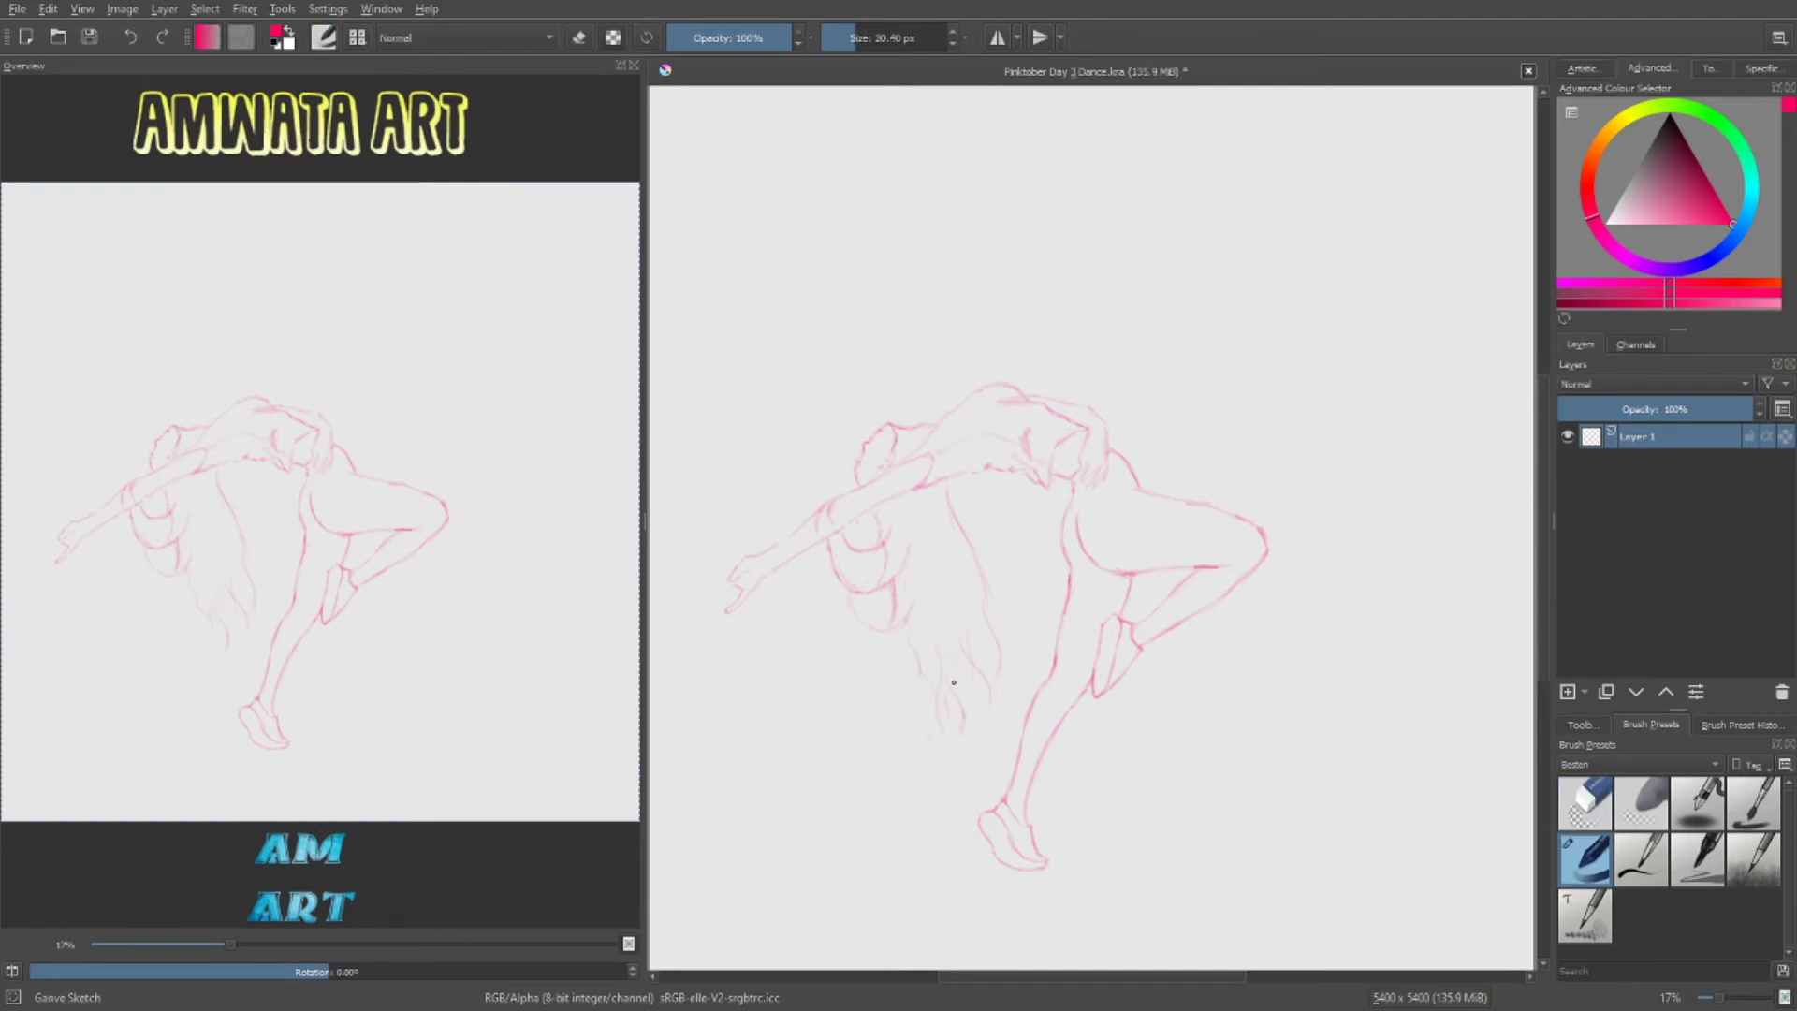
key(e)
key(e)
key(e)
key(e)
key(e)
key(e)
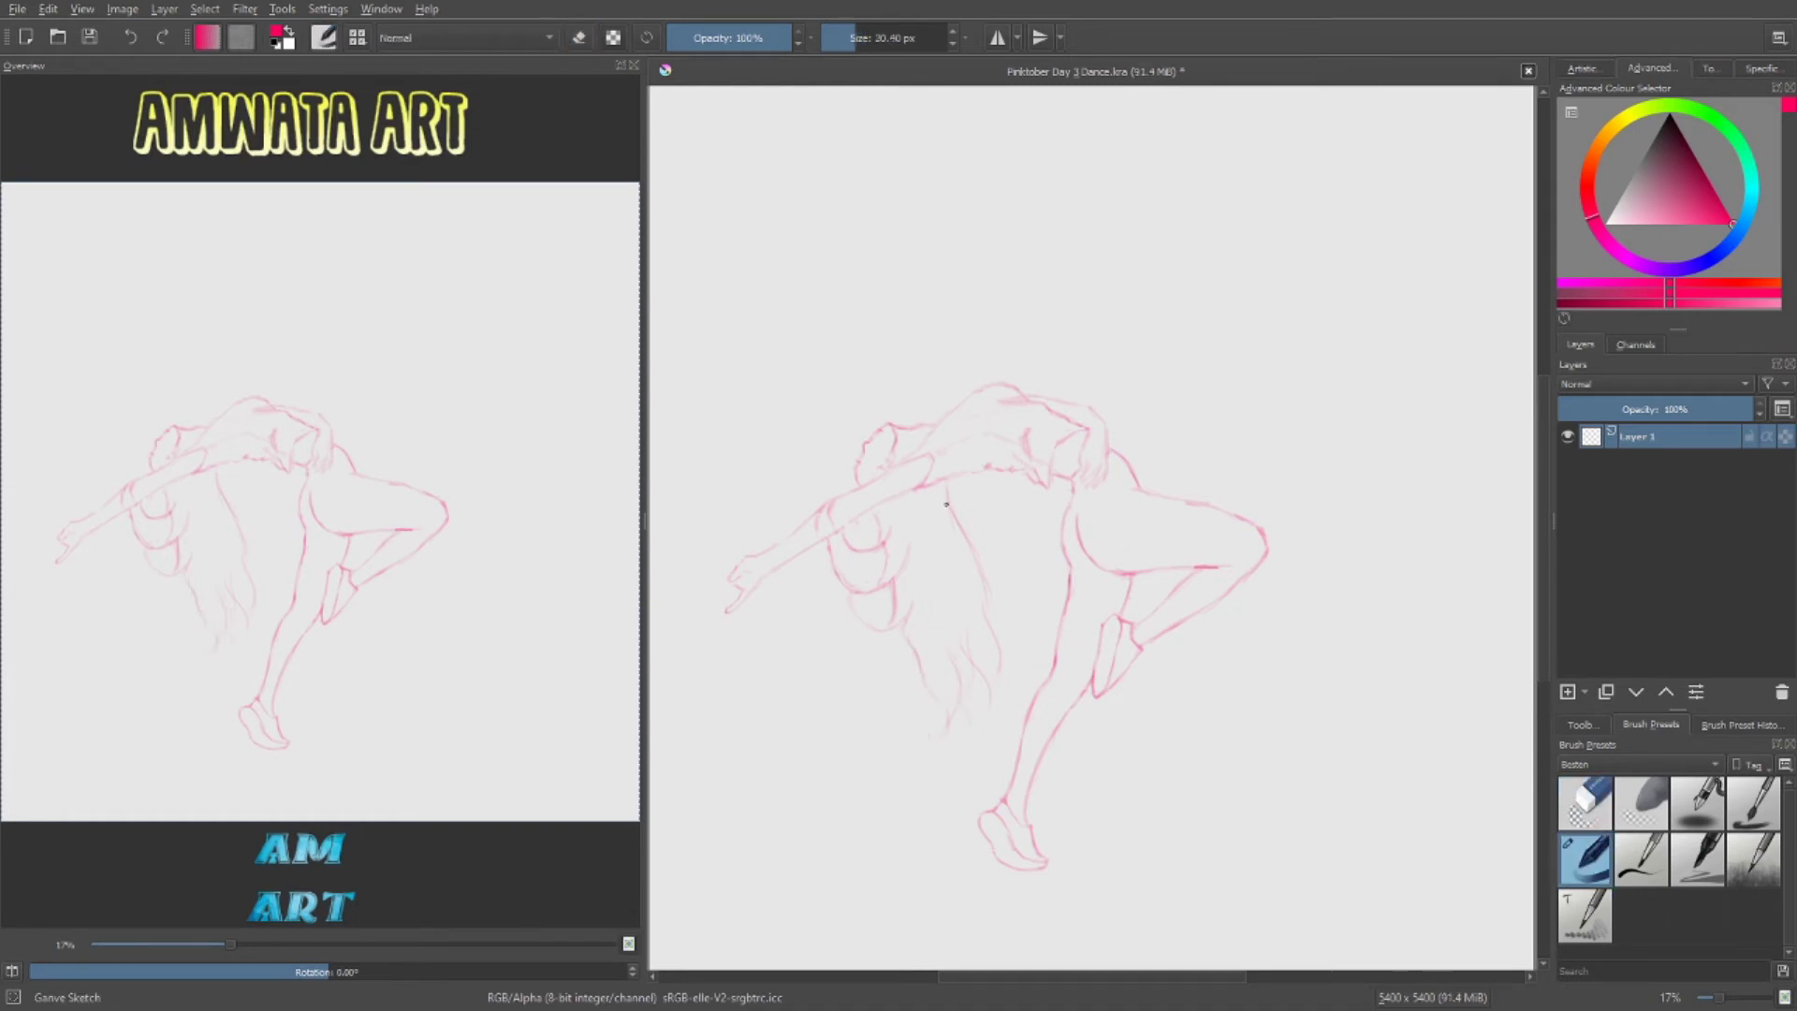
key(m)
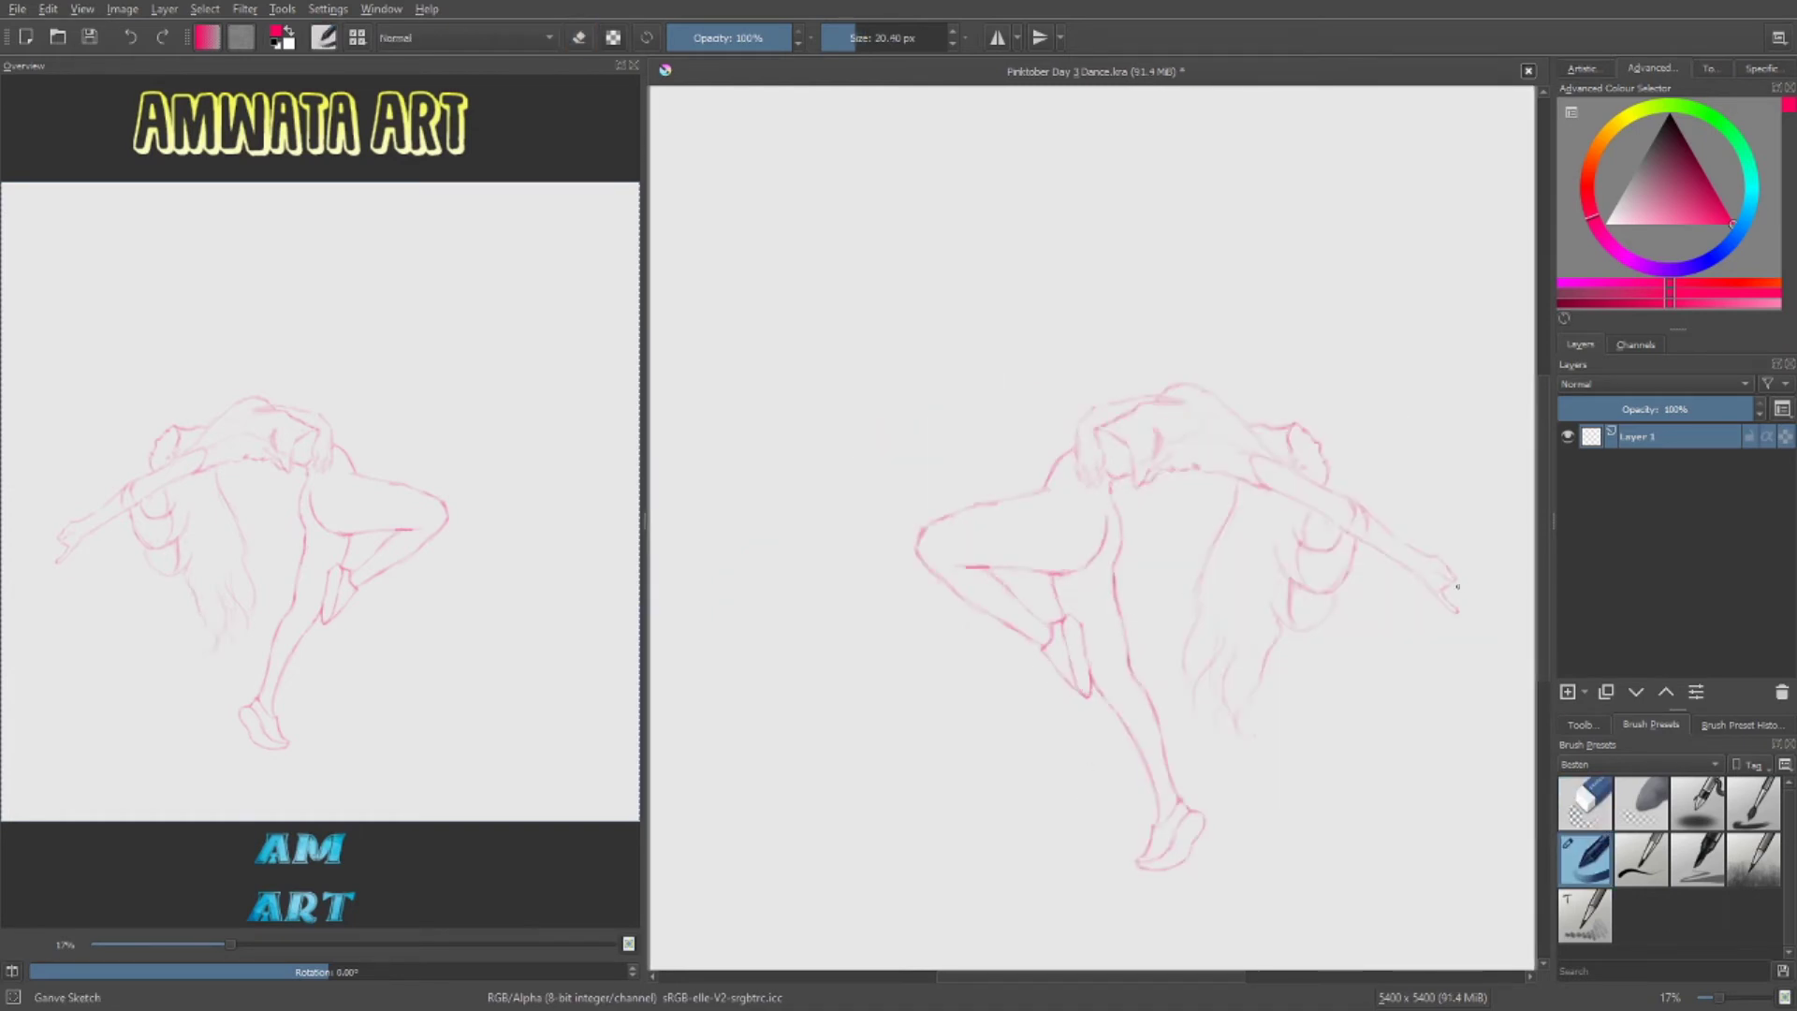
Add a small touch-up mark at the outstretched hand.
key(e)
key(e)
key(e)
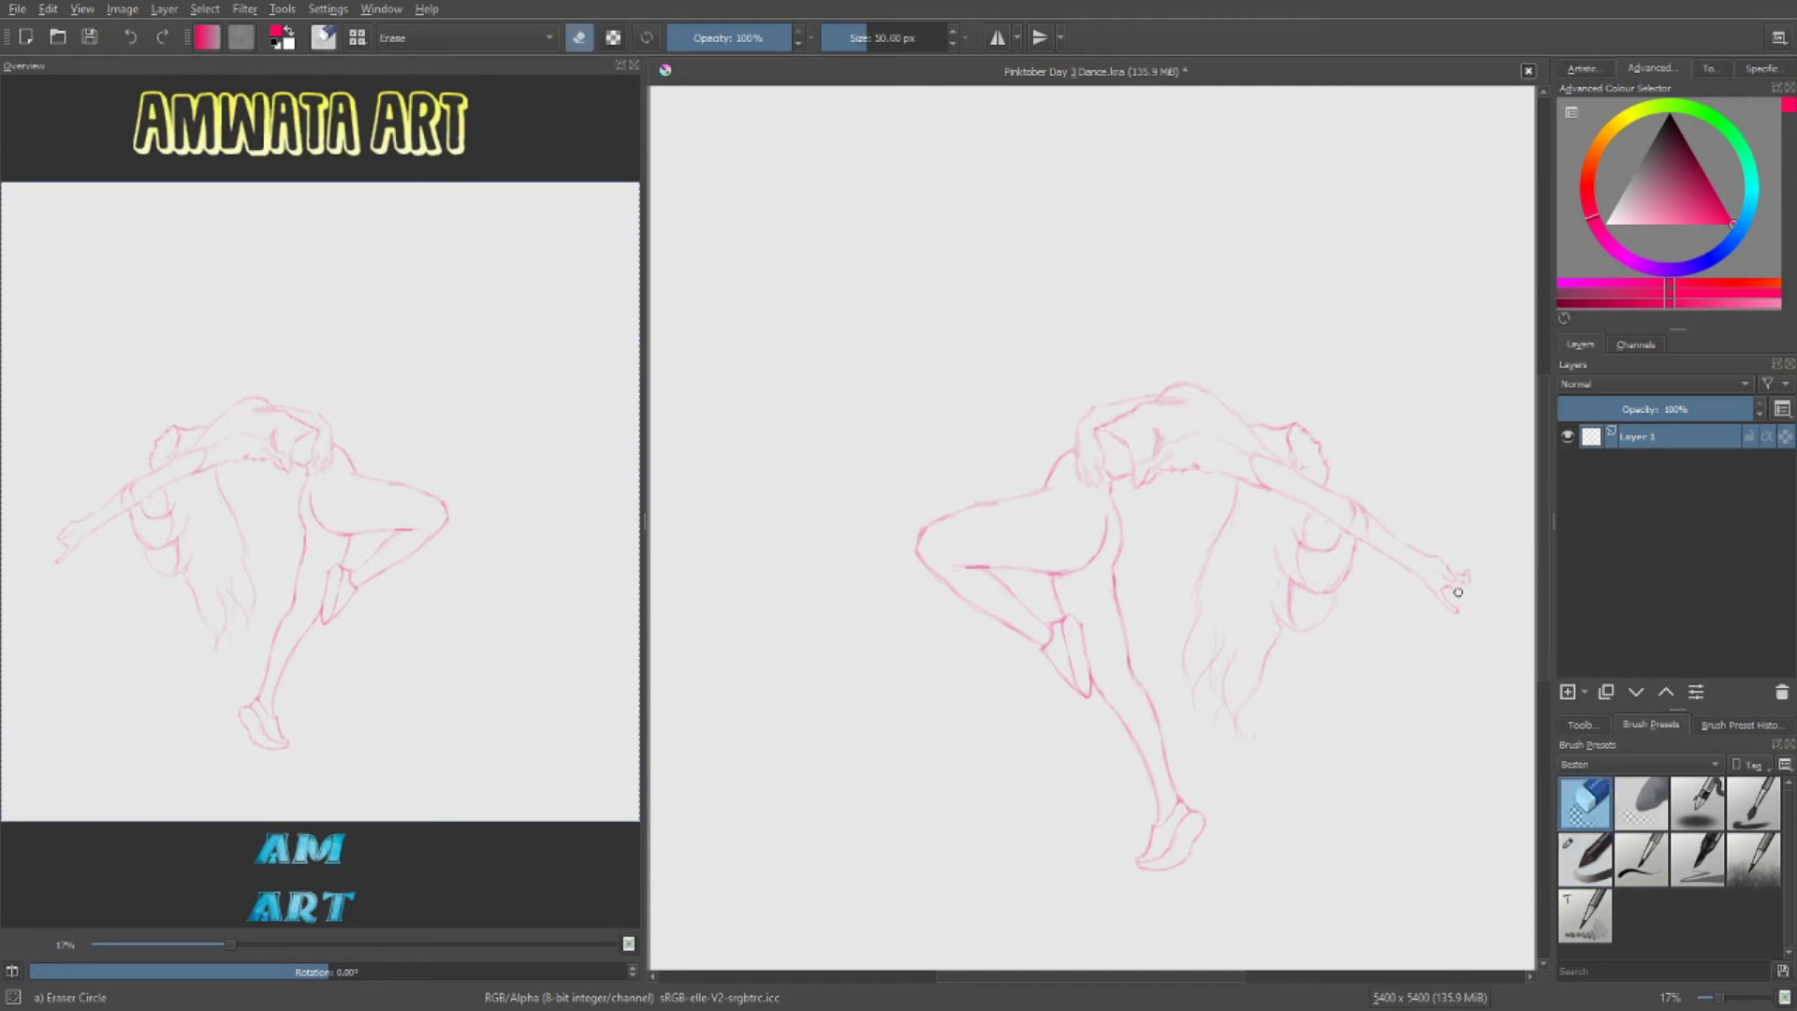
key(e)
drag(1457, 571, 1458, 585)
key(e)
key(e)
key(e)
key(e)
key(e)
key(e)
key(/)
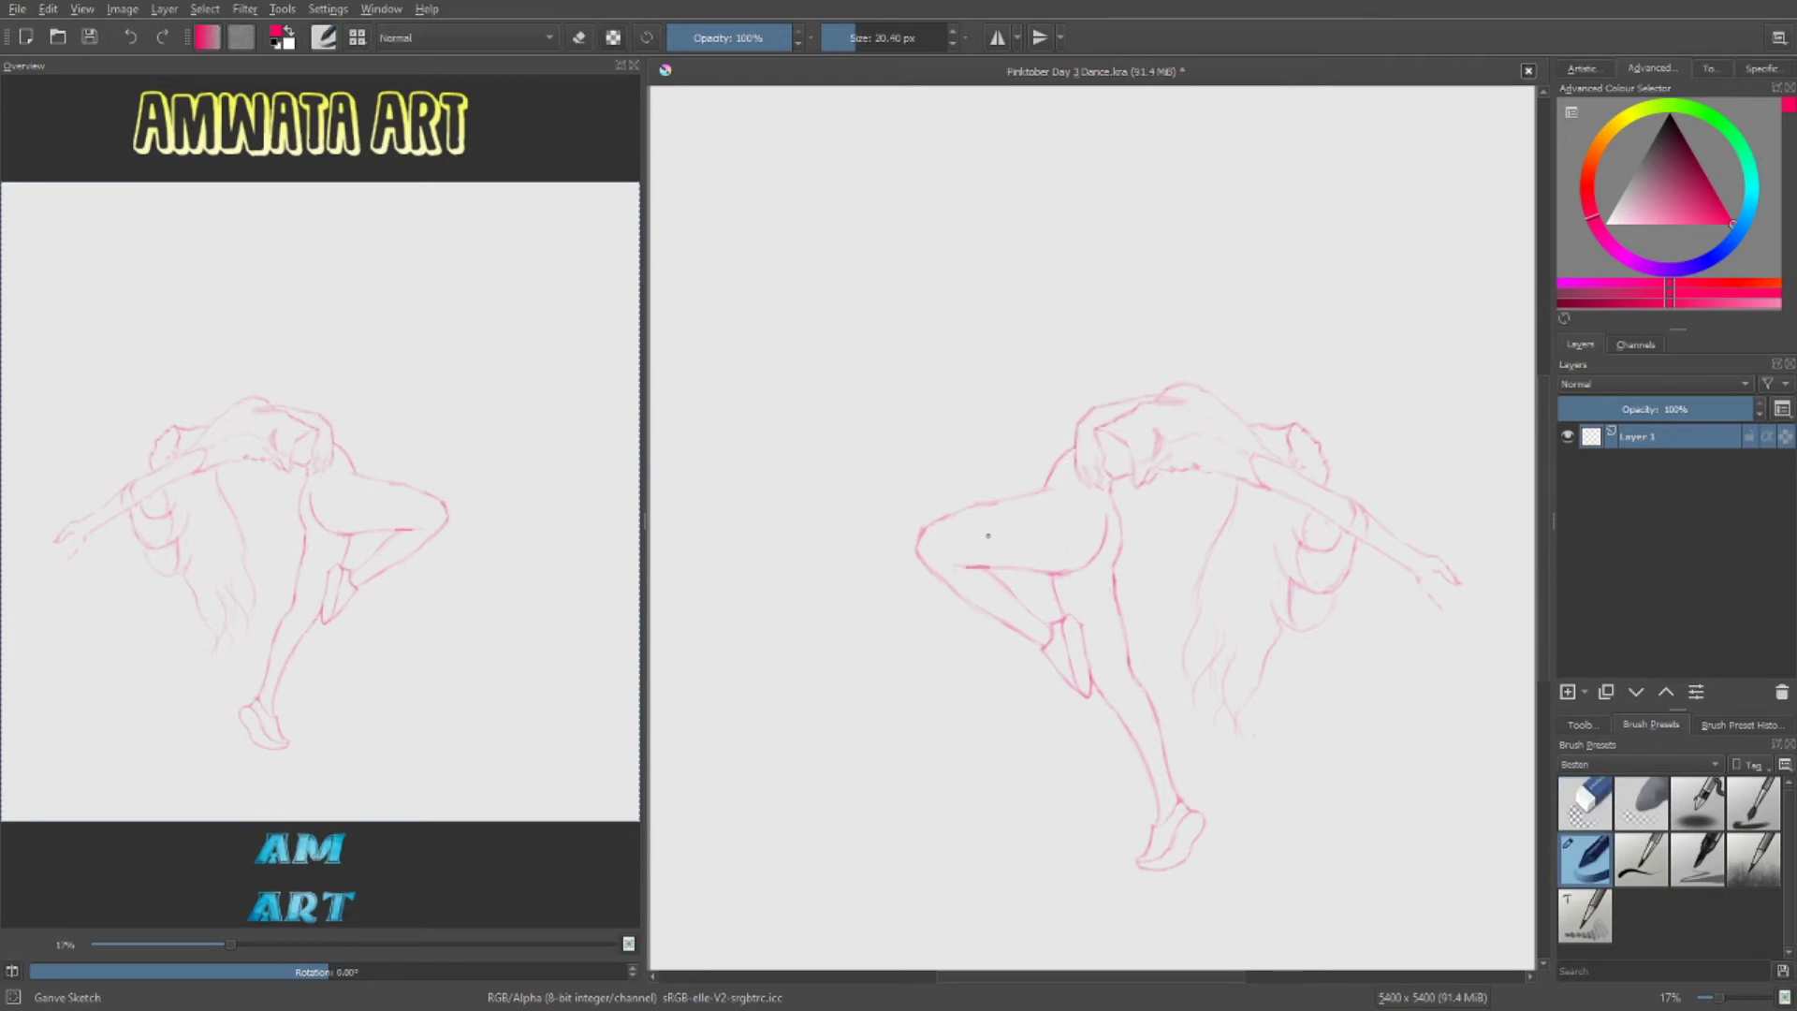
Extend the raised thigh line, erasing marks around it.
key(slash)
key(slash)
drag(994, 568, 1033, 571)
key(slash)
key(slash)
key(slash)
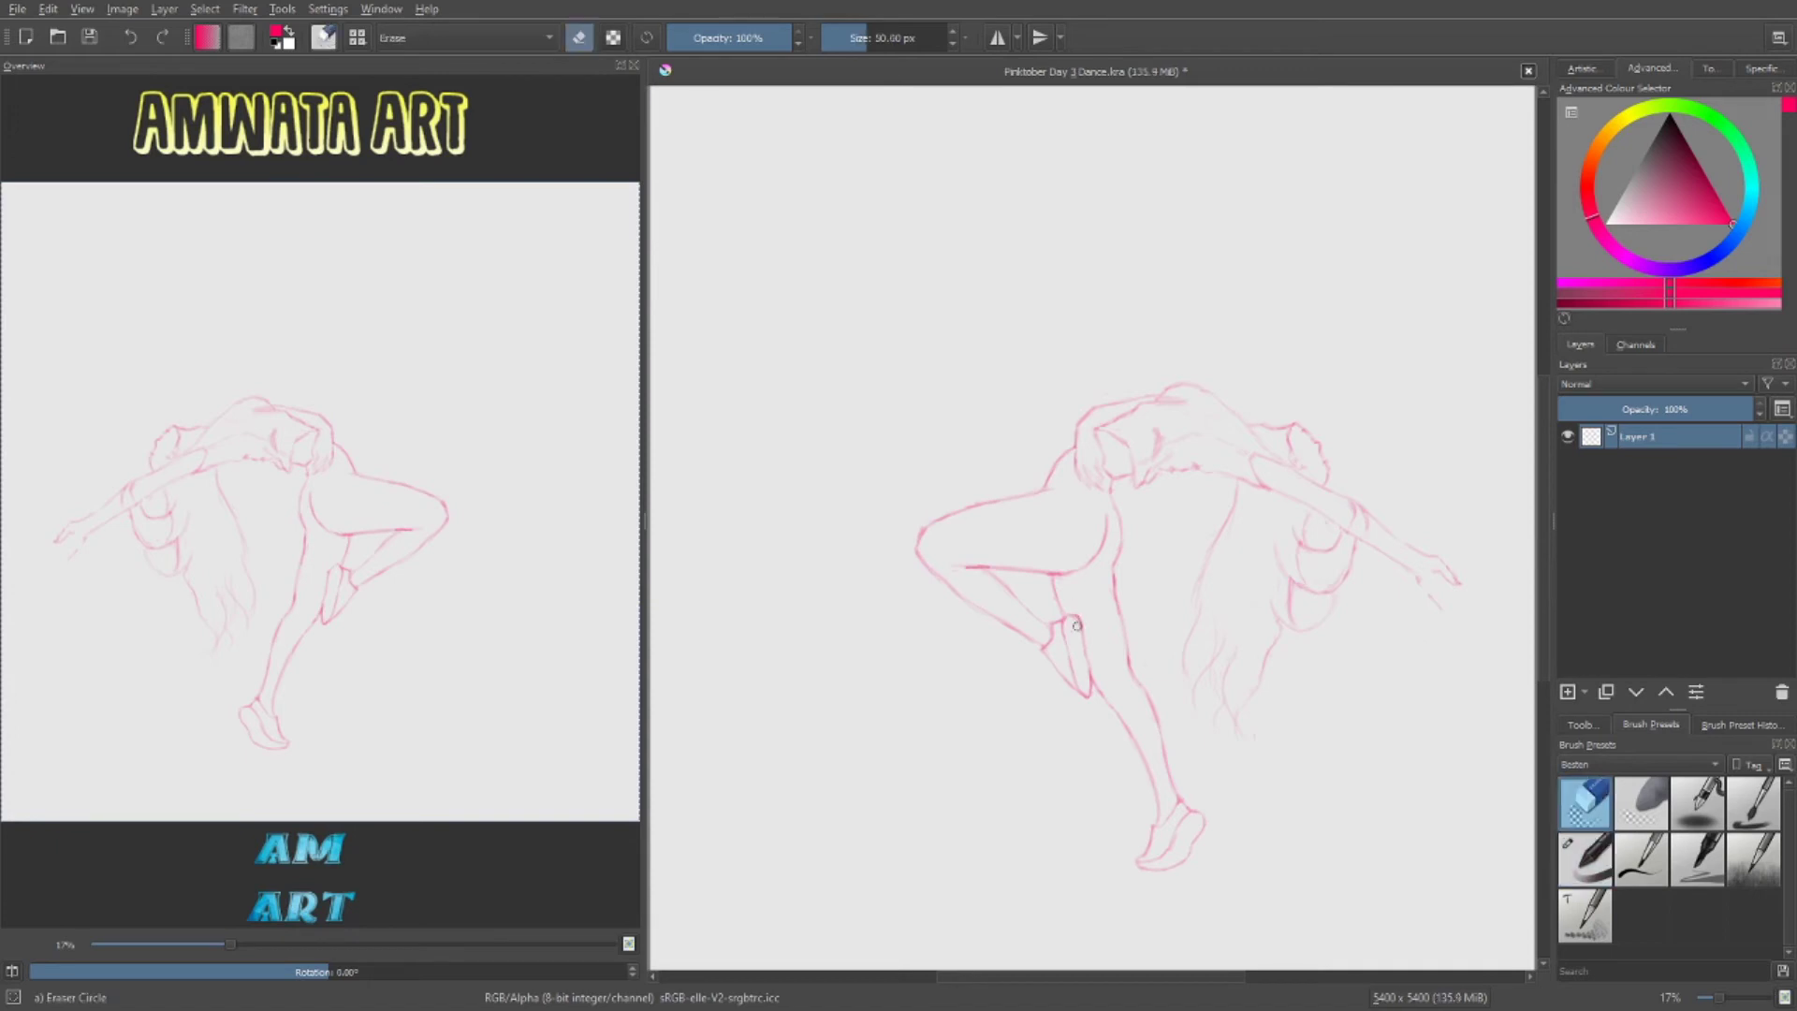
key(slash)
key(slash)
key(slash)
key(slash)
key(slash)
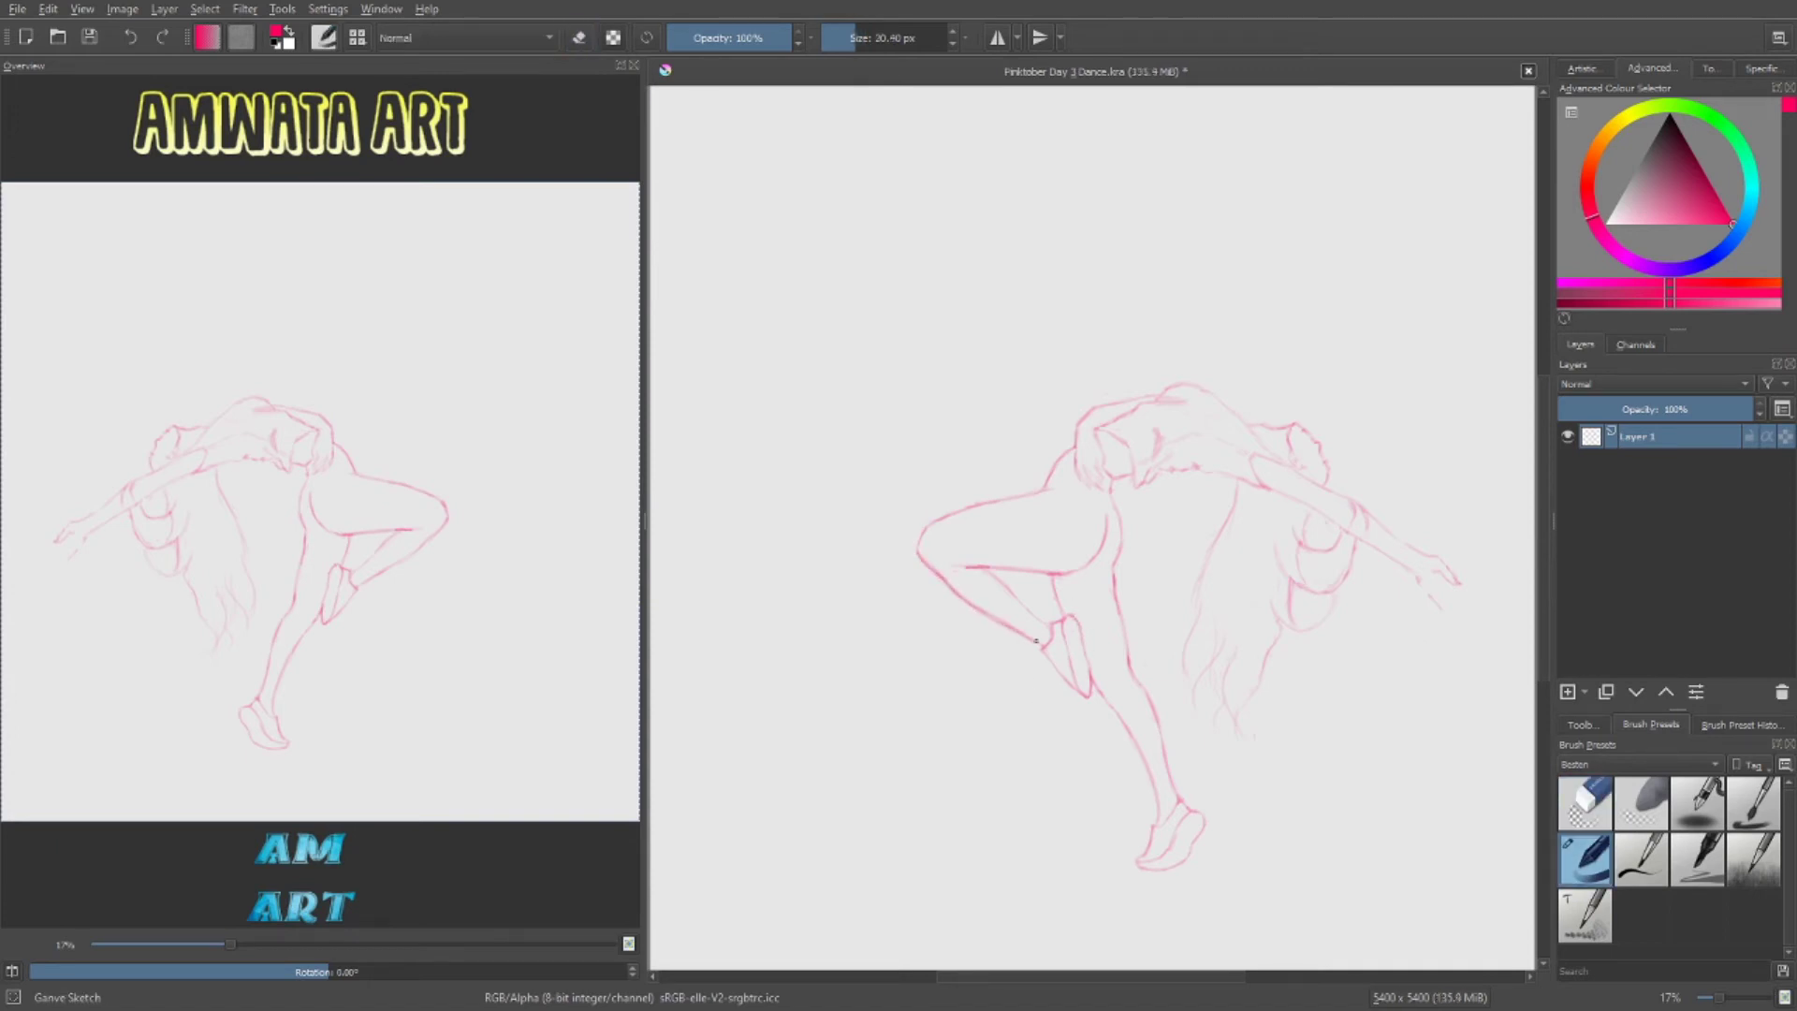
key(slash)
key(slash)
key(slash)
key(slash)
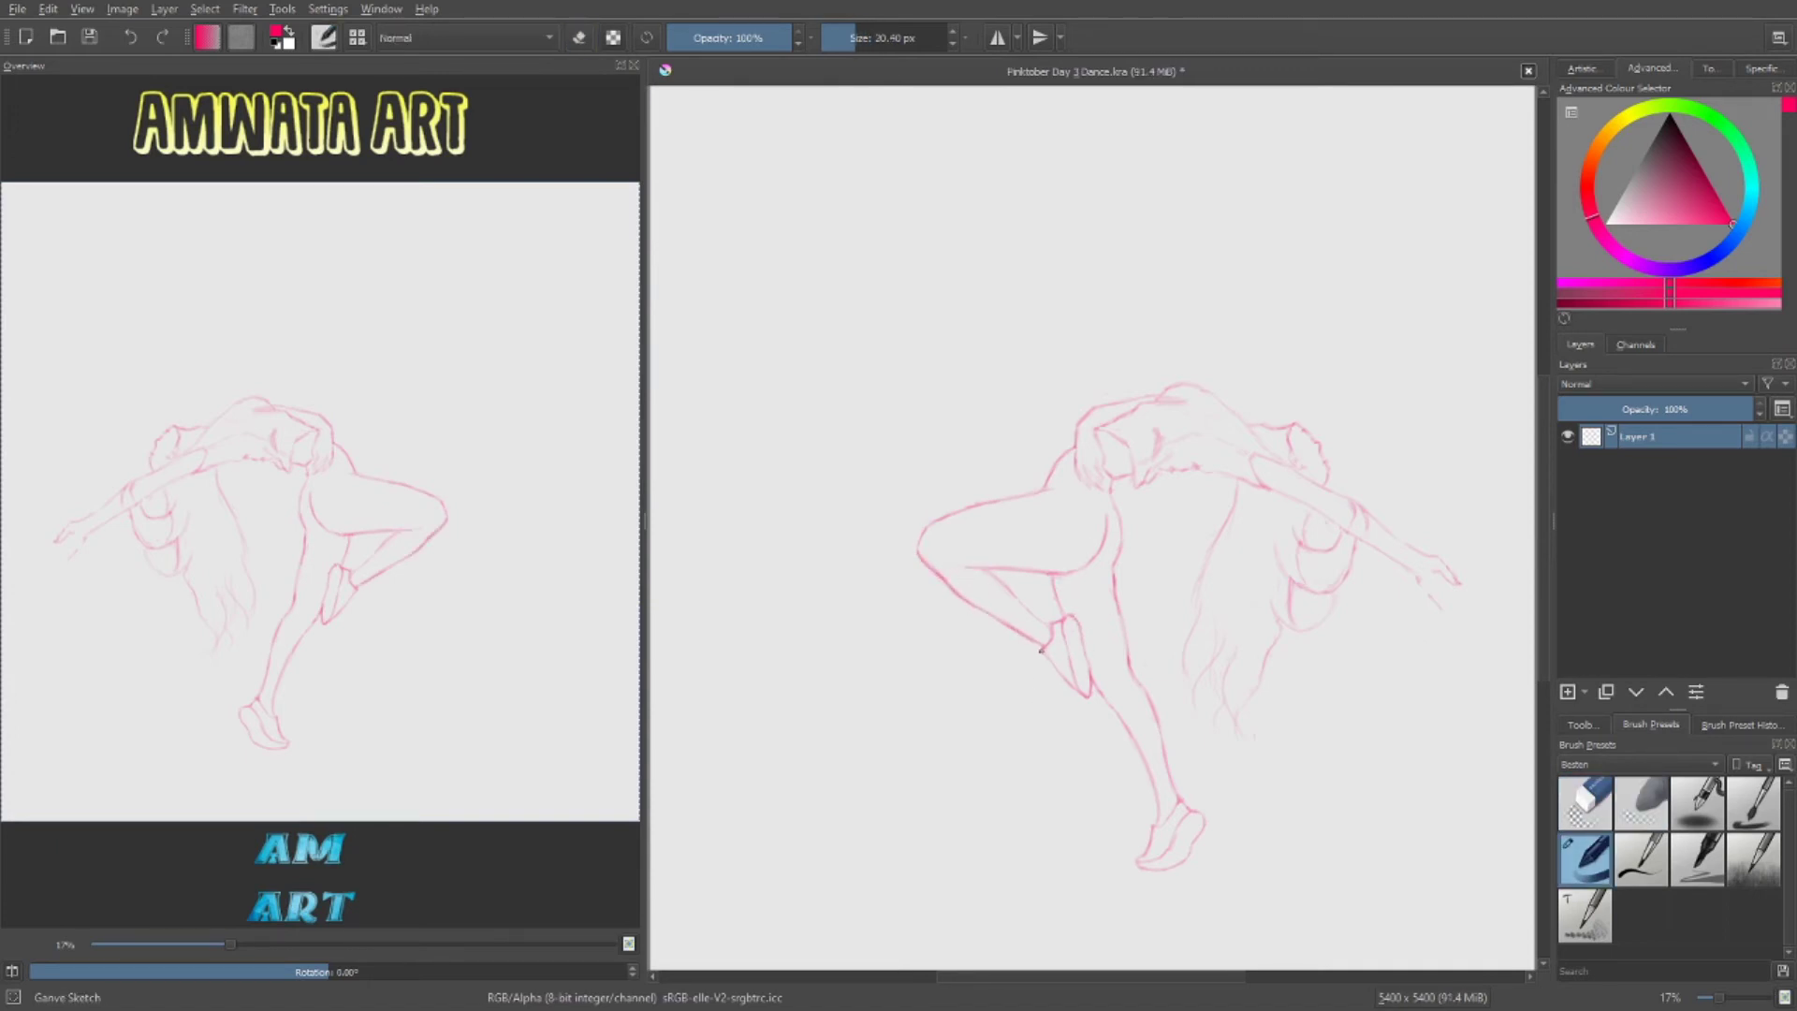
key(slash)
key(slash)
key(slash)
key(slash)
key(slash)
key(slash)
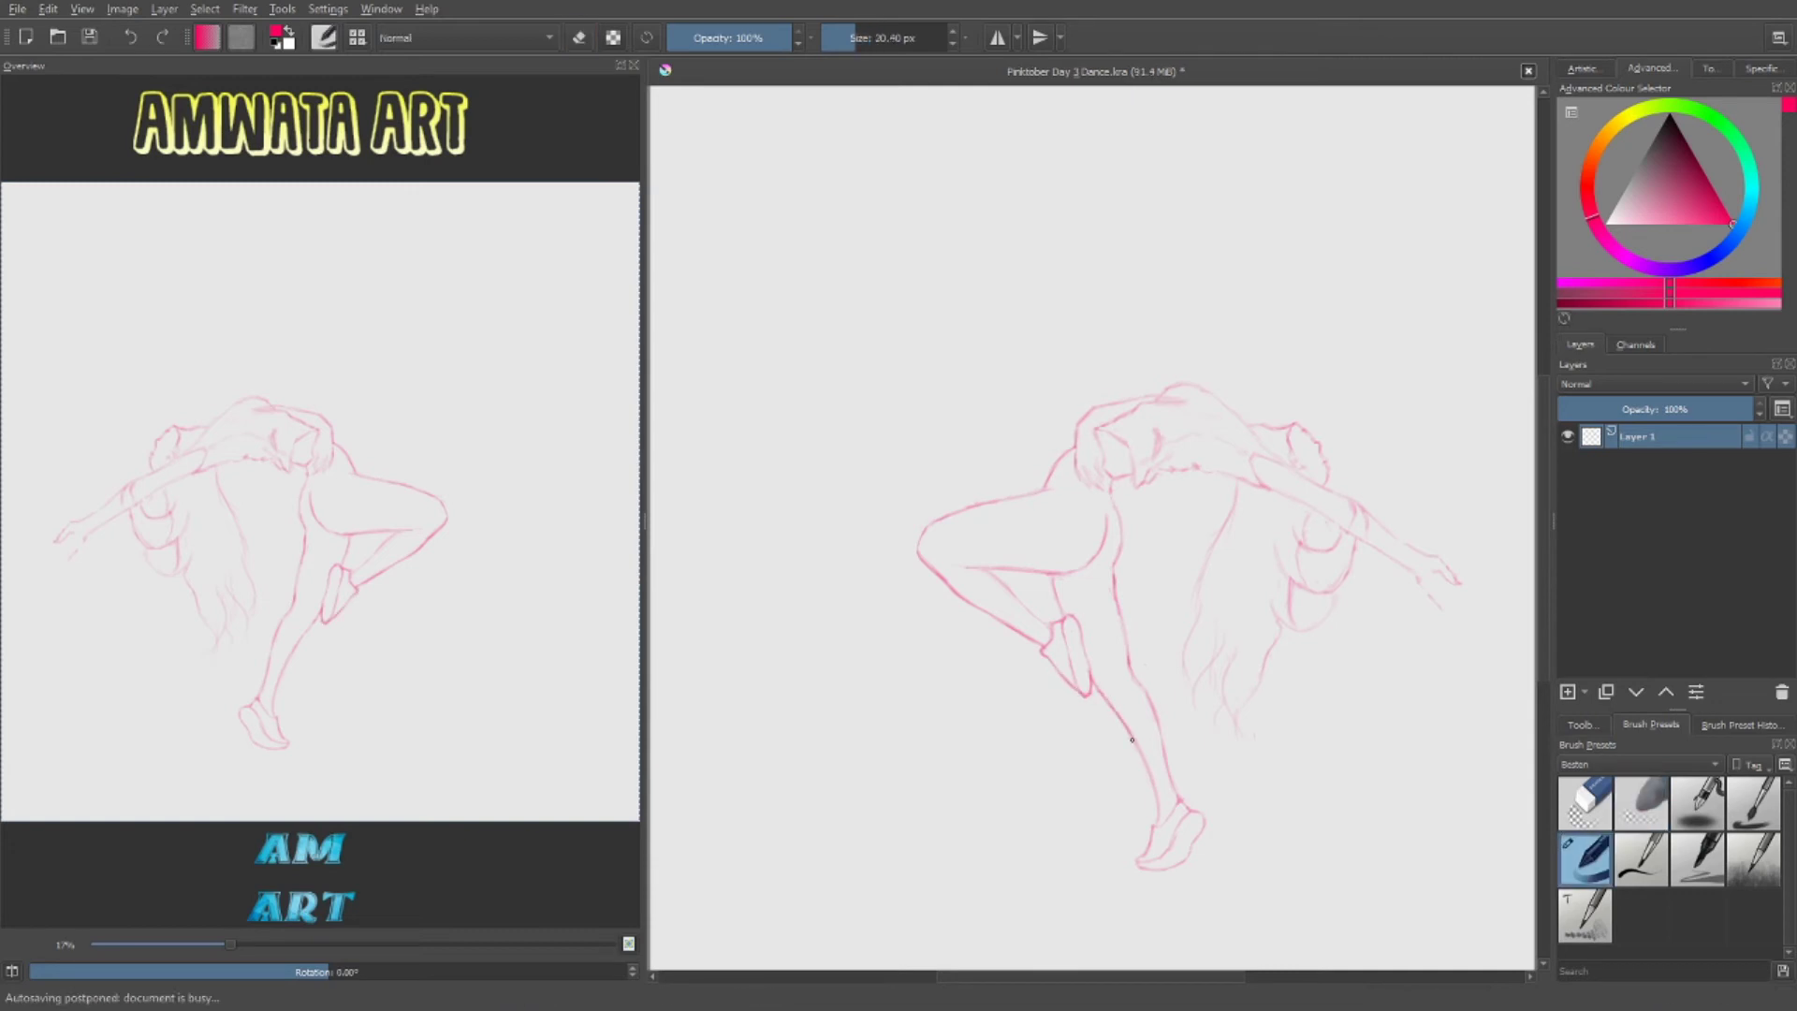
key(slash)
key(slash)
key(slash)
key(slash)
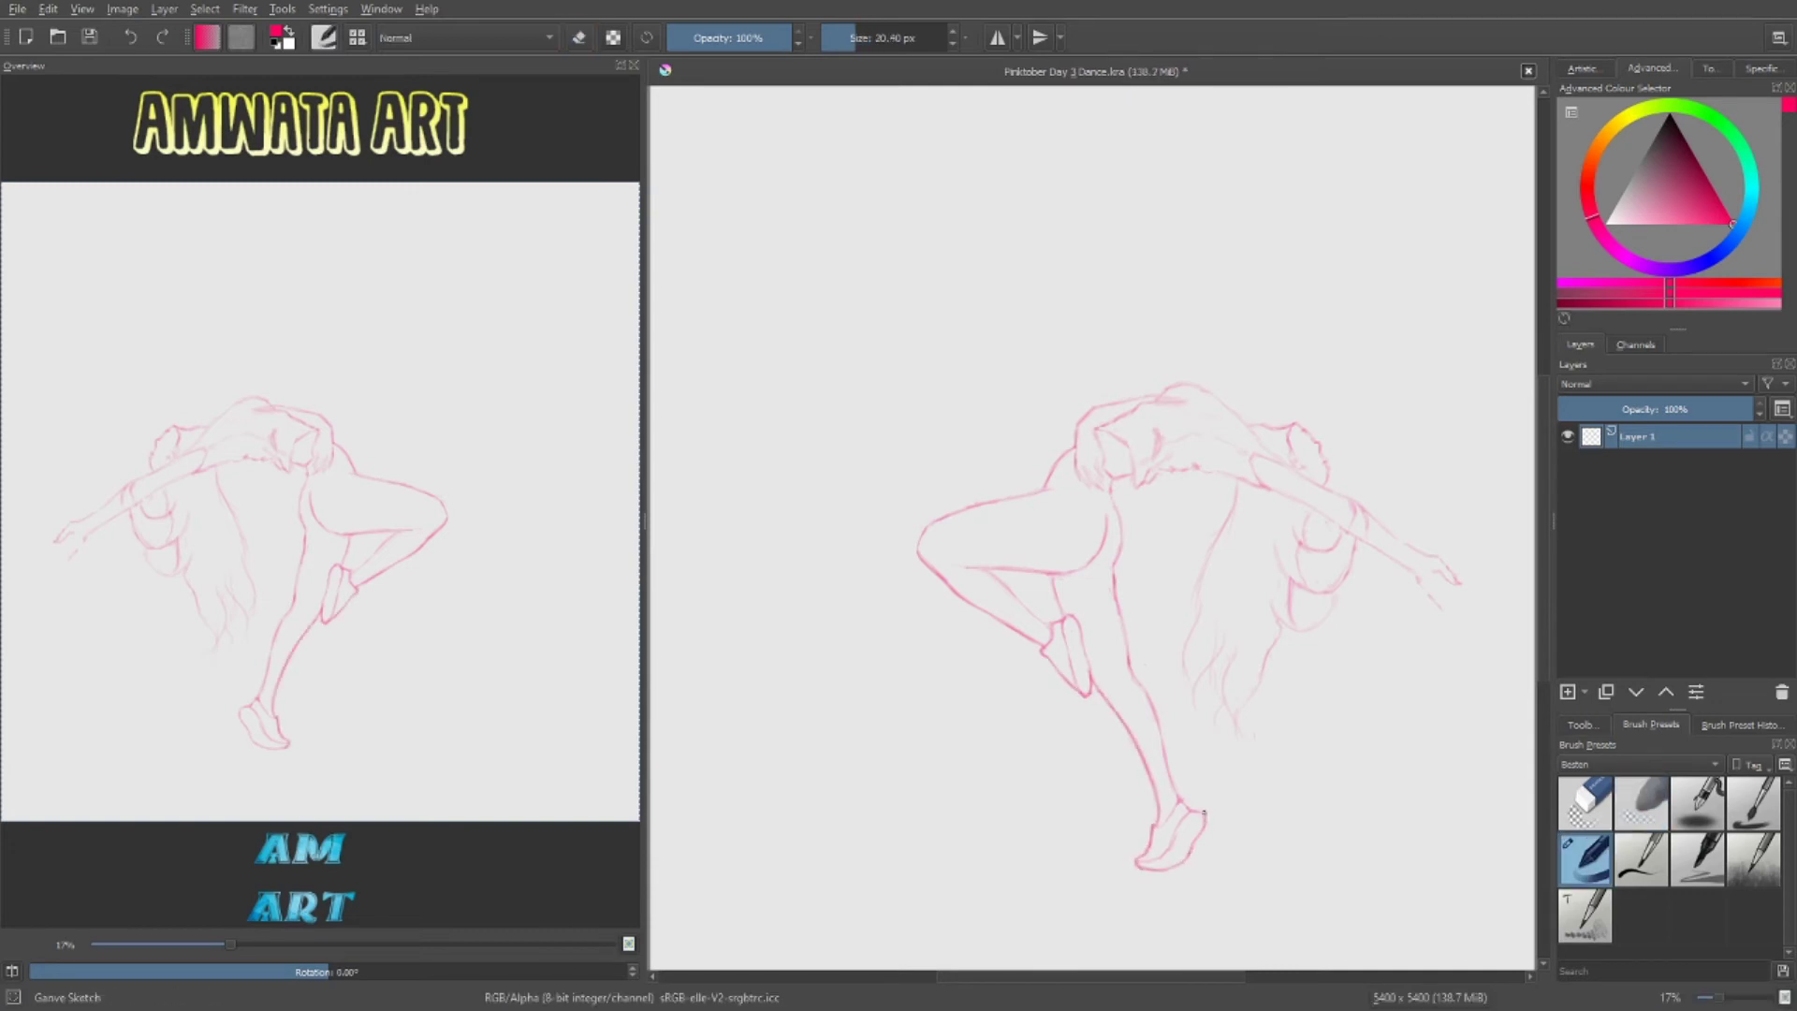
Clean up stray marks alternating the soft eraser and Ganve Sketch pen.
key(slash)
key(slash)
key(slash)
key(slash)
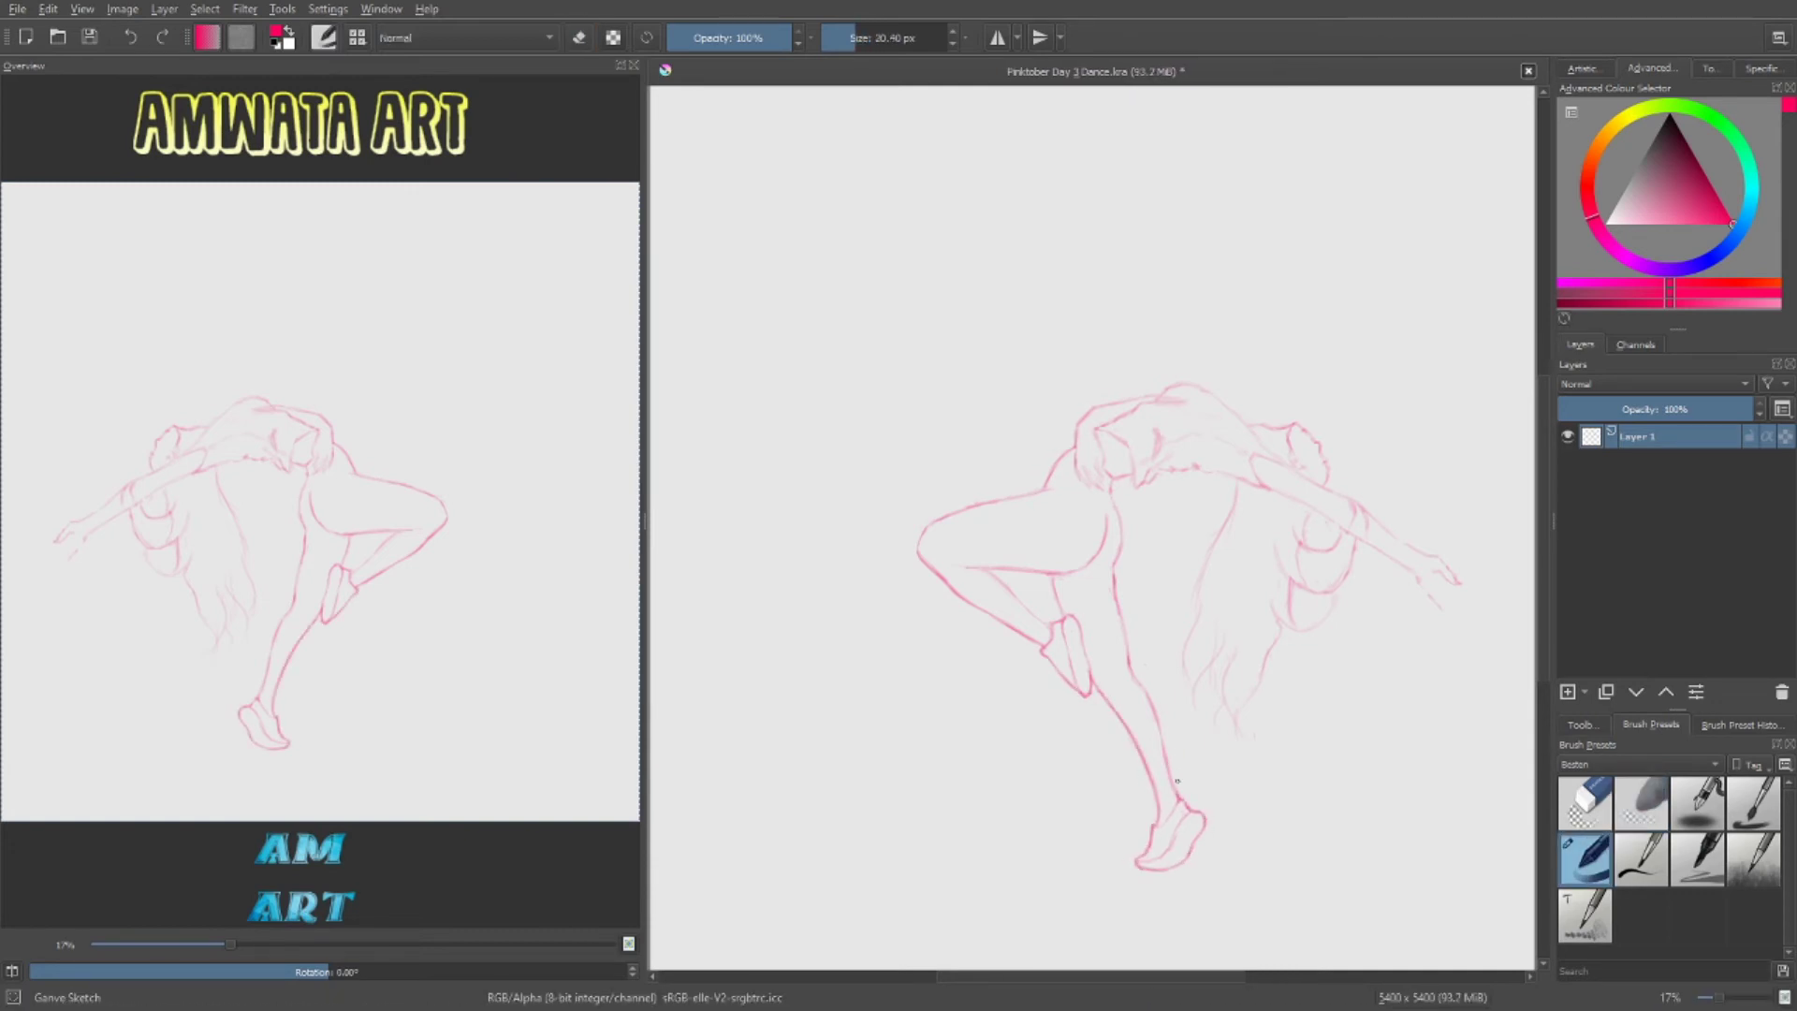
key(slash)
key(slash)
key(slash)
key(slash)
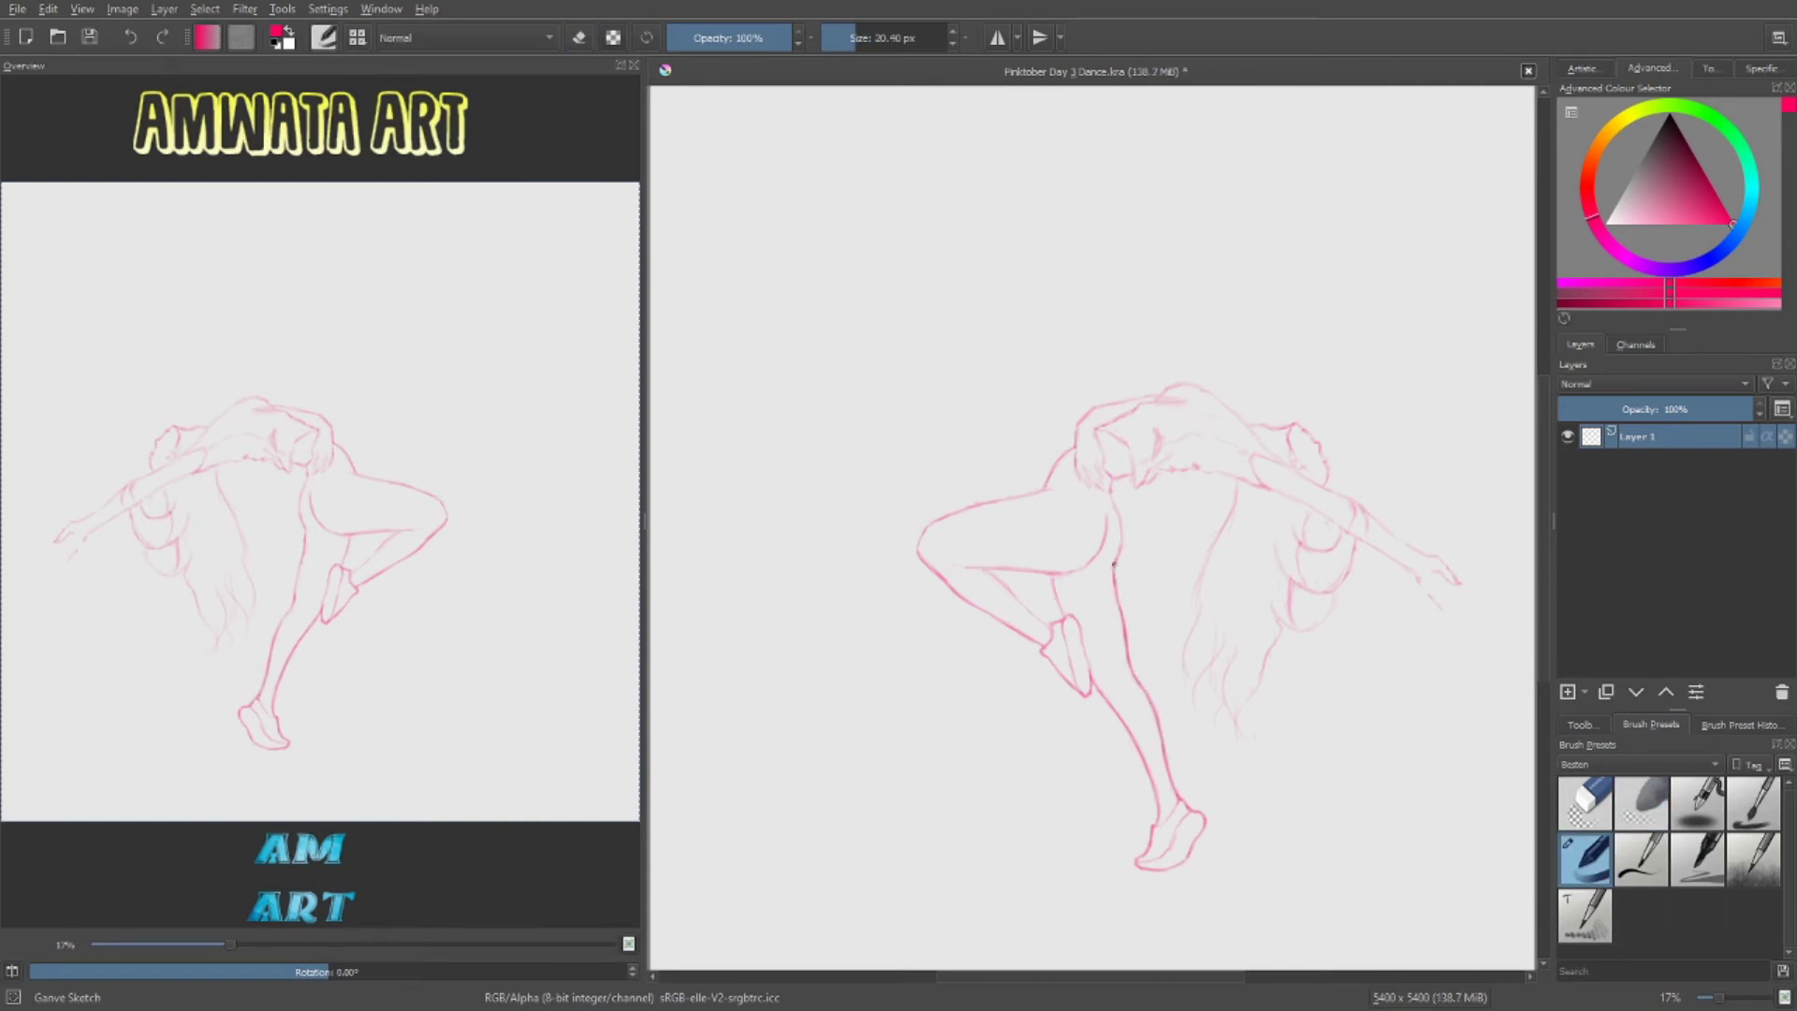
key(slash)
key(slash)
key(slash)
key(slash)
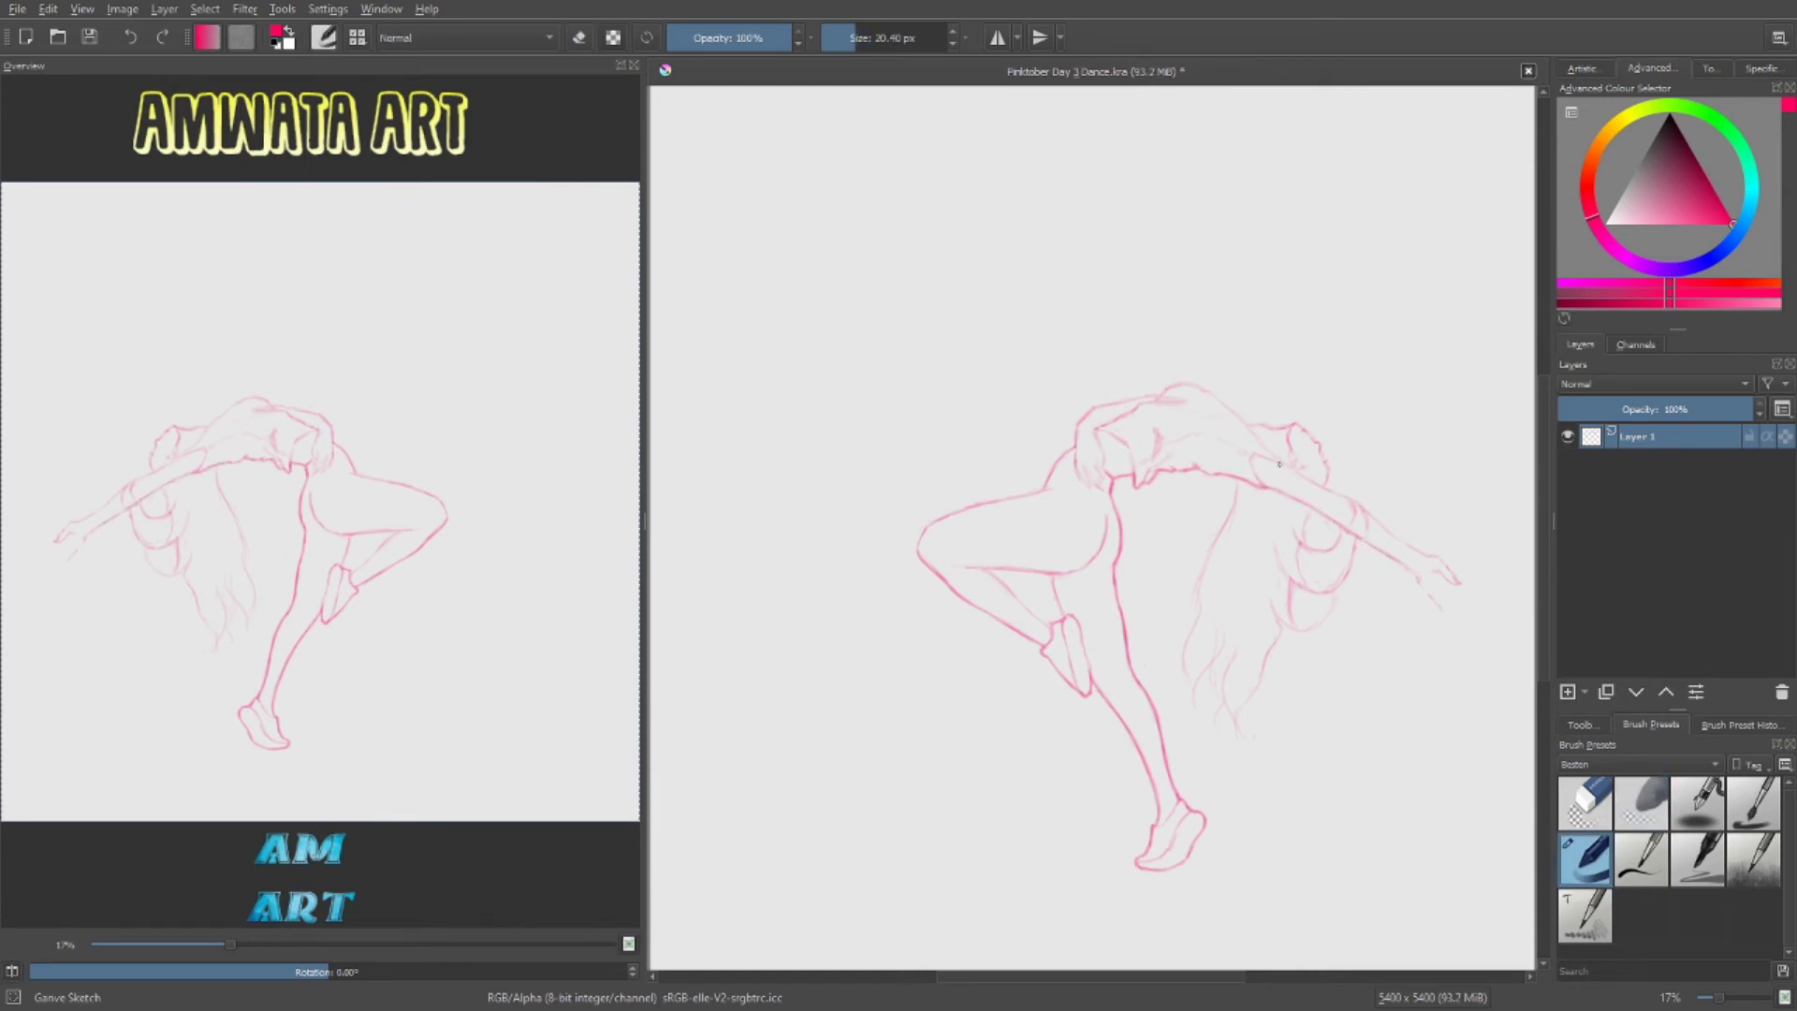
key(slash)
key(slash)
key(slash)
key(slash)
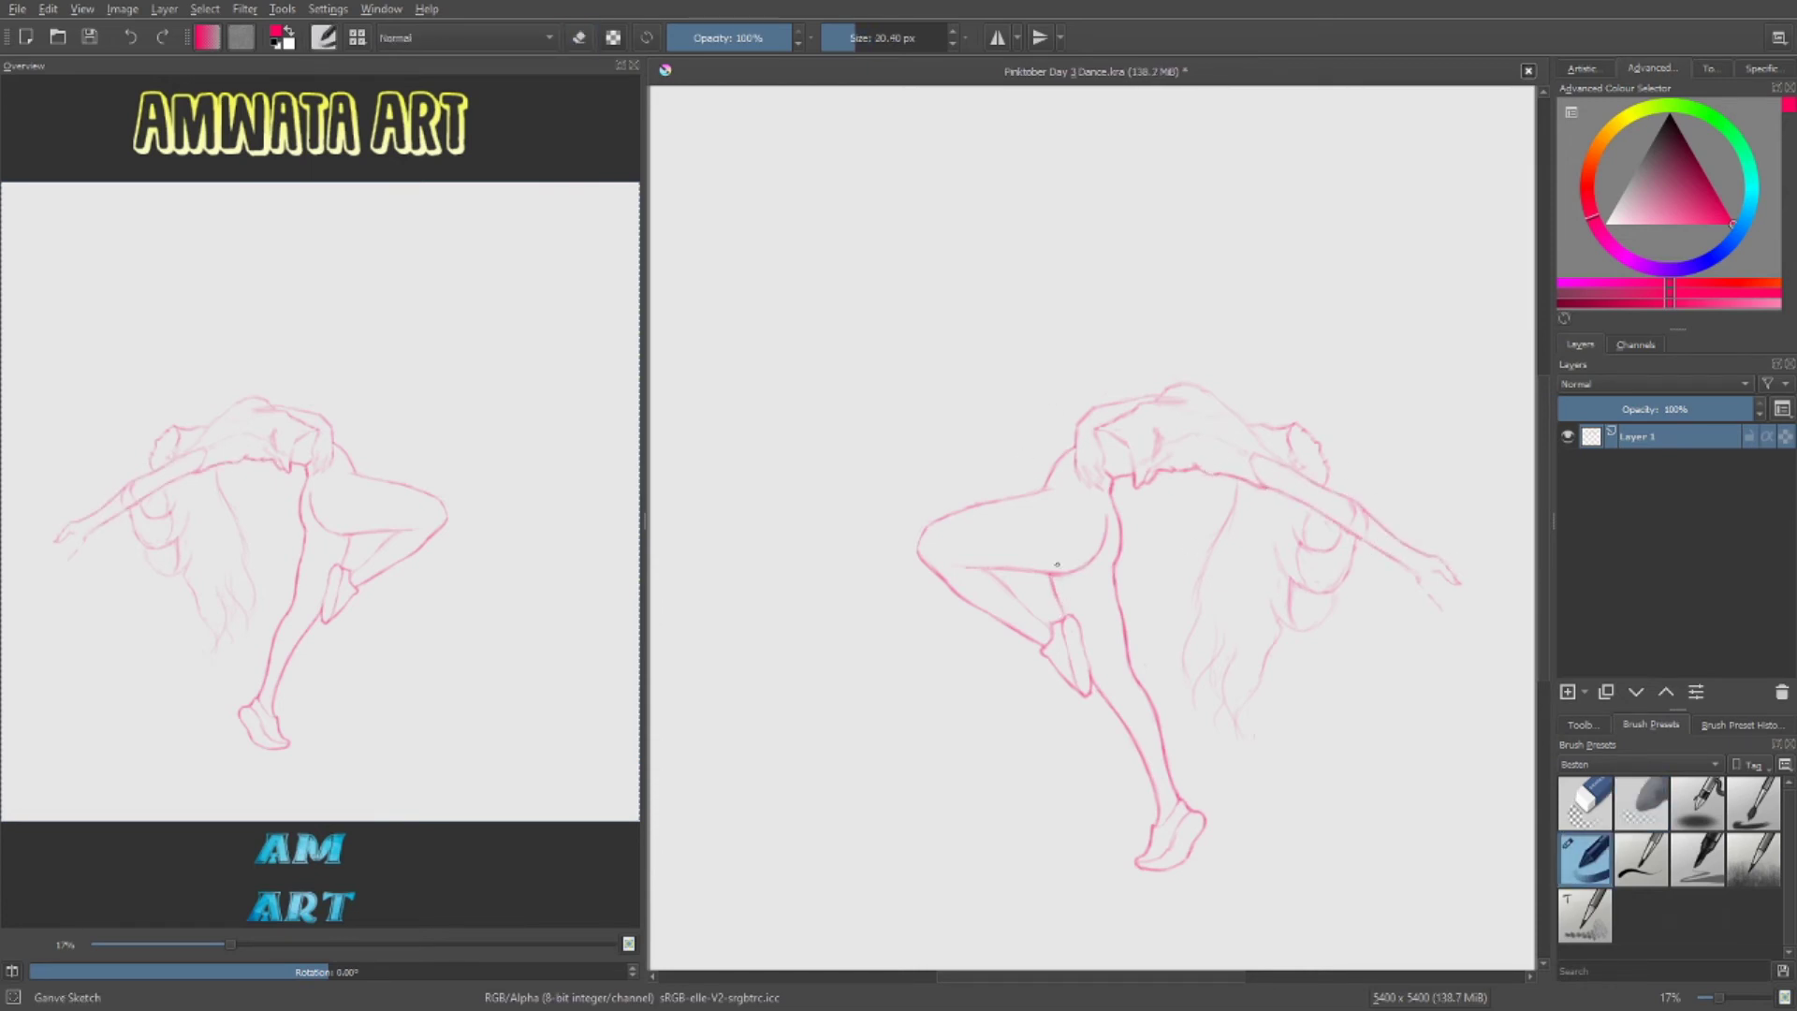
key(slash)
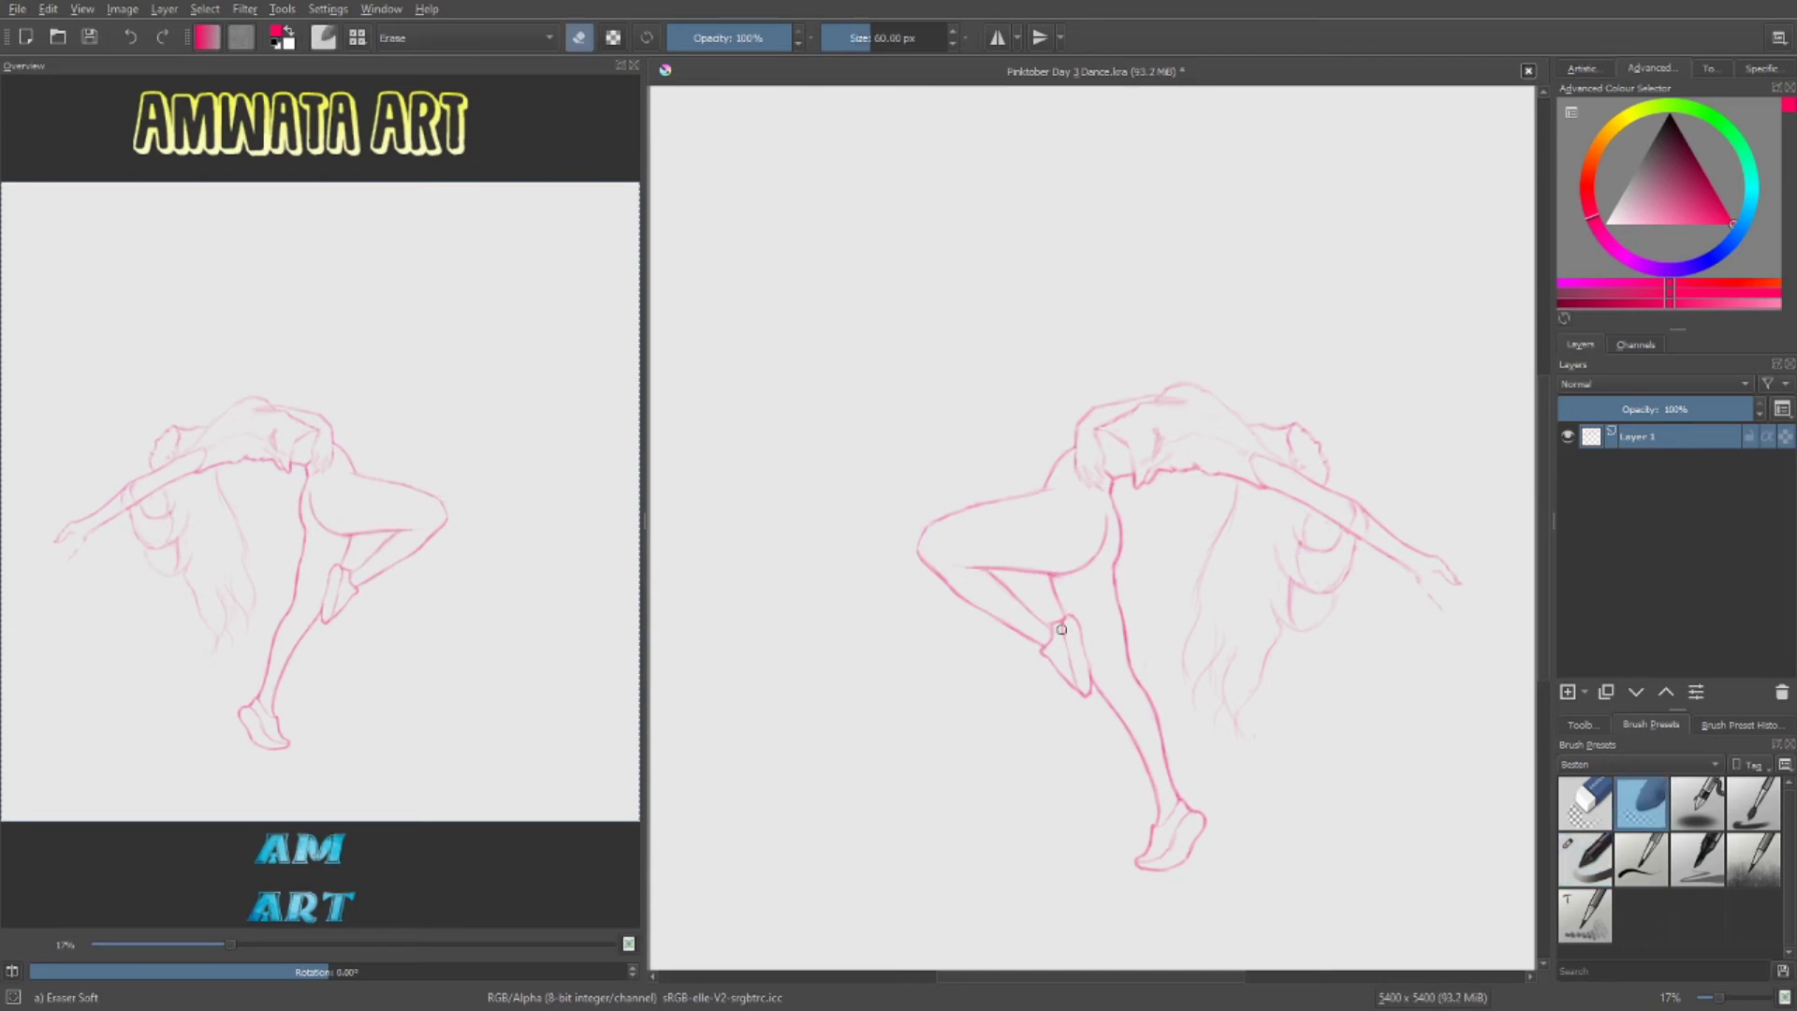
key(slash)
key(slash)
key(slash)
key(slash)
key(slash)
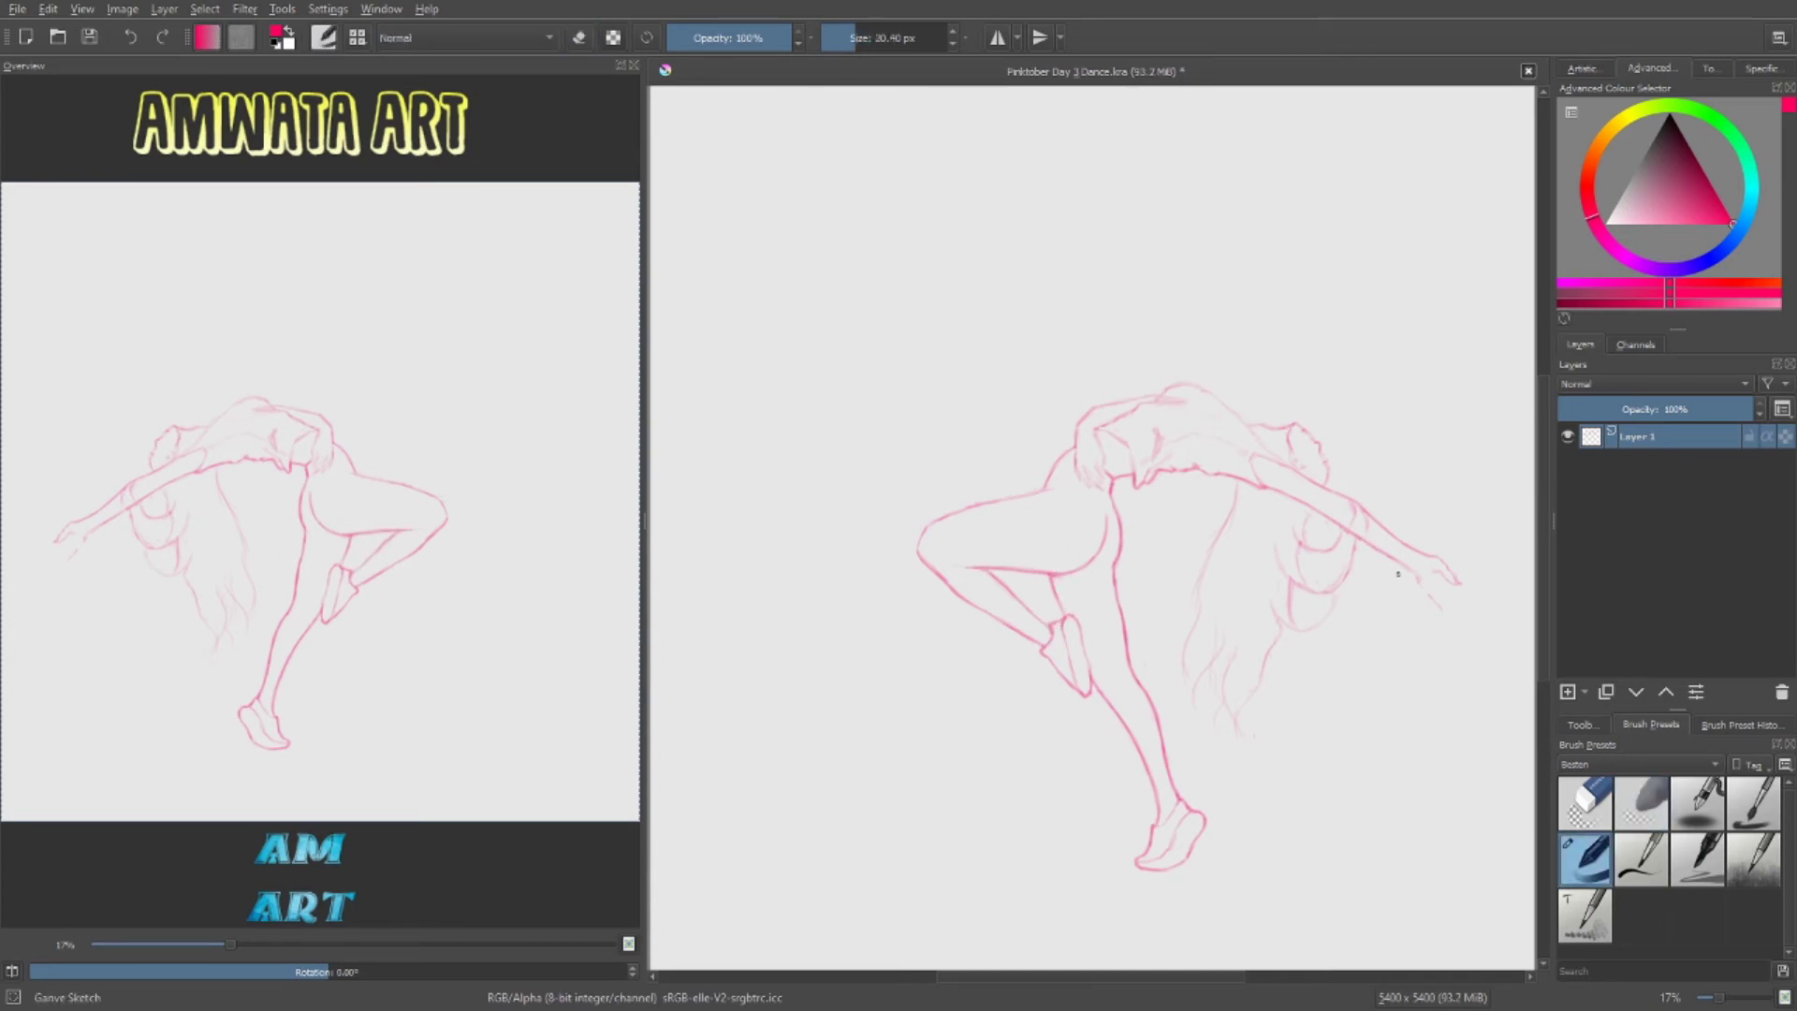
key(slash)
key(slash)
key(slash)
key(slash)
key(slash)
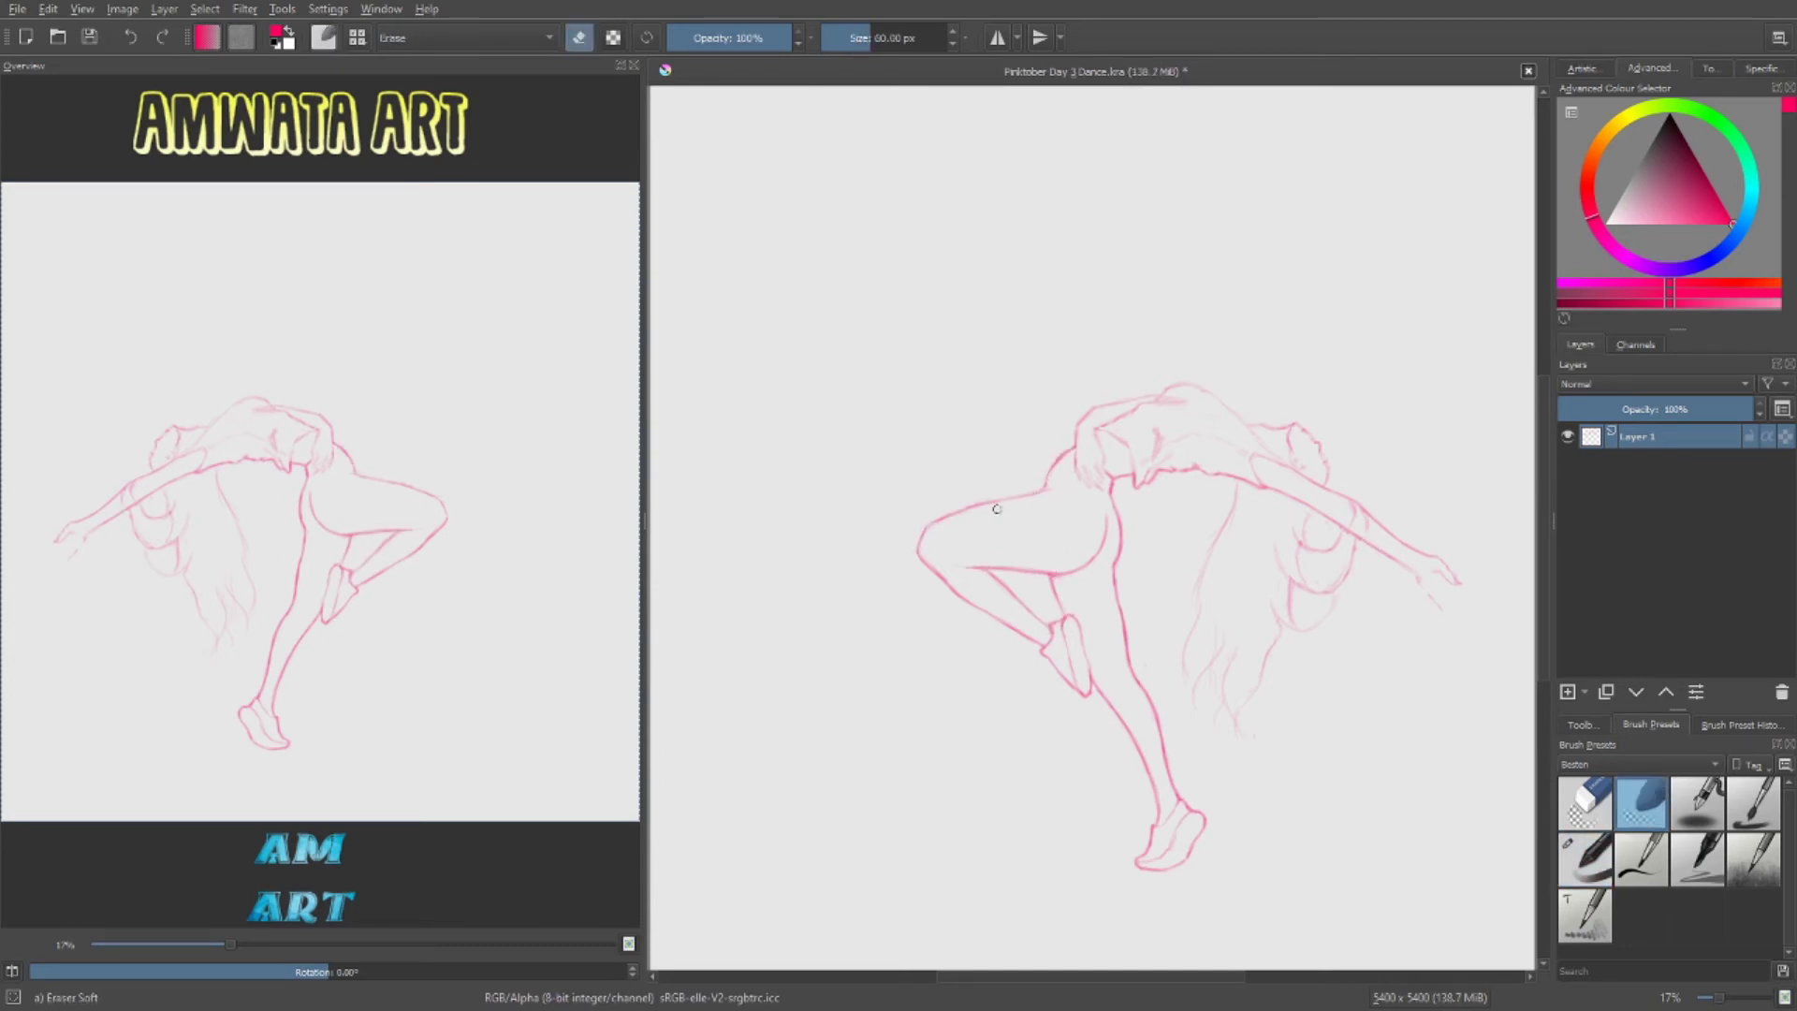
key(slash)
key(slash)
key(slash)
key(slash)
key(slash)
key(slash)
key(slash)
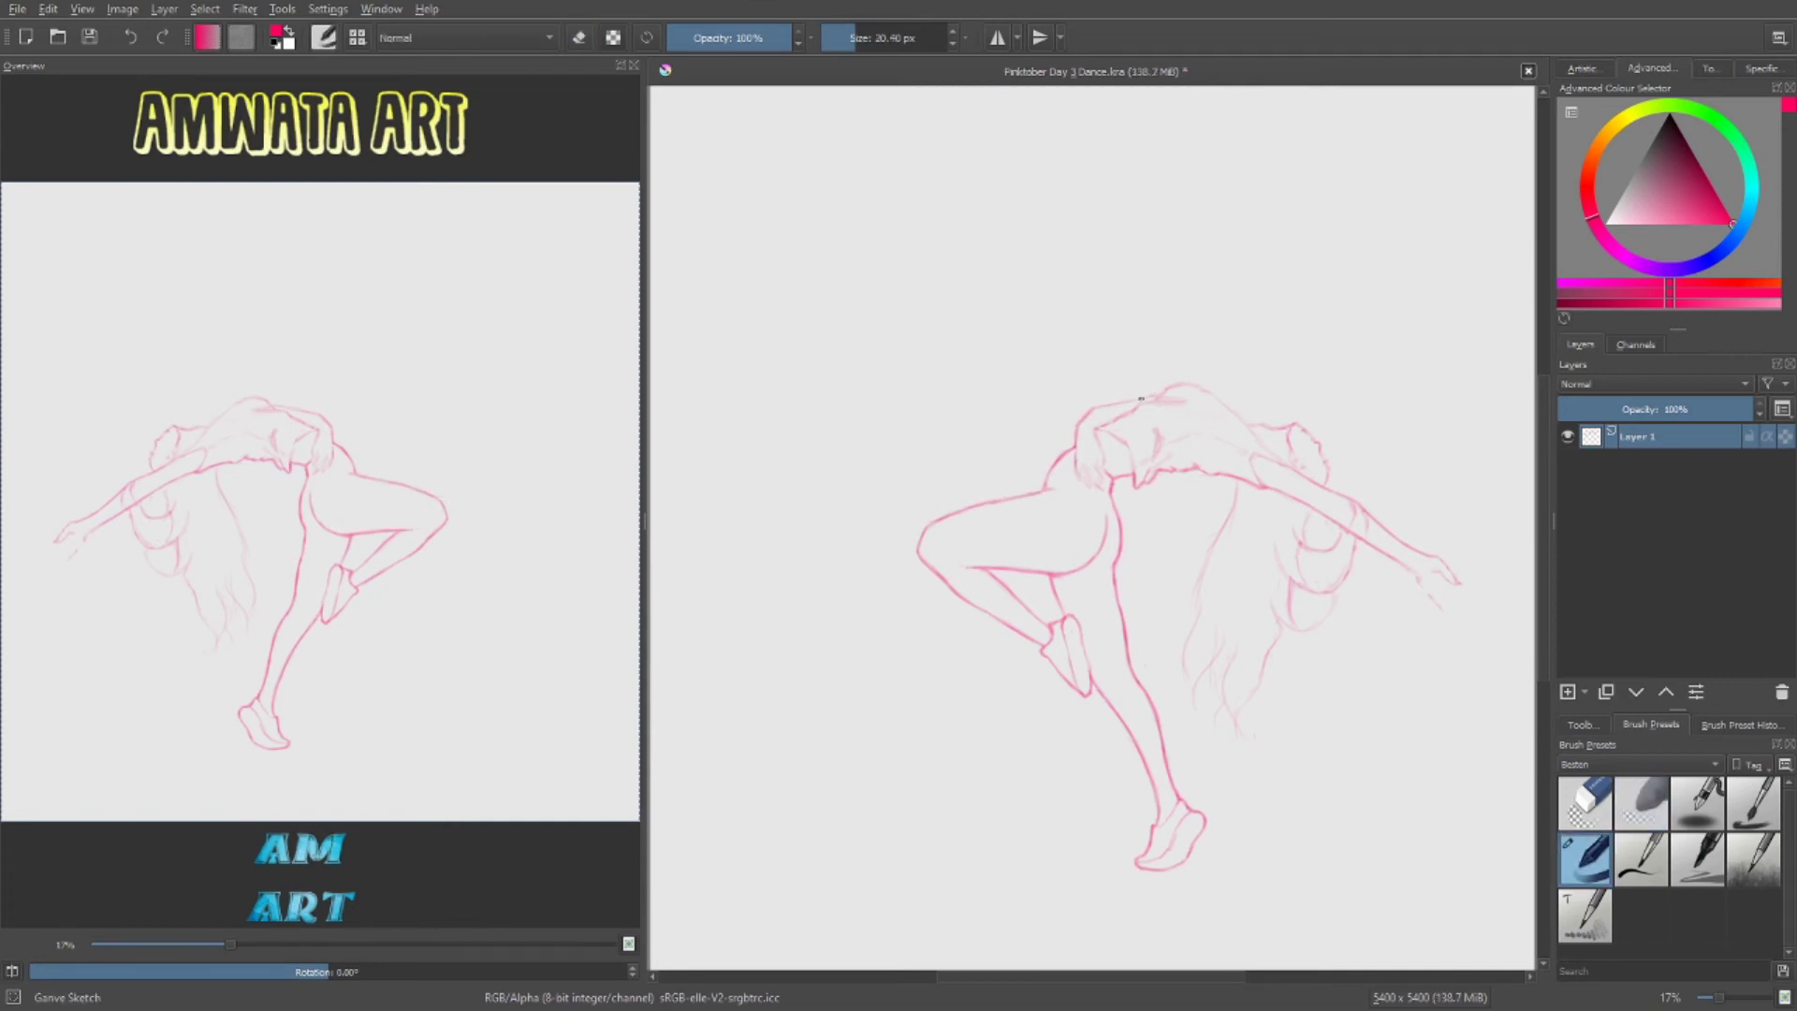
key(slash)
key(slash)
key(slash)
key(slash)
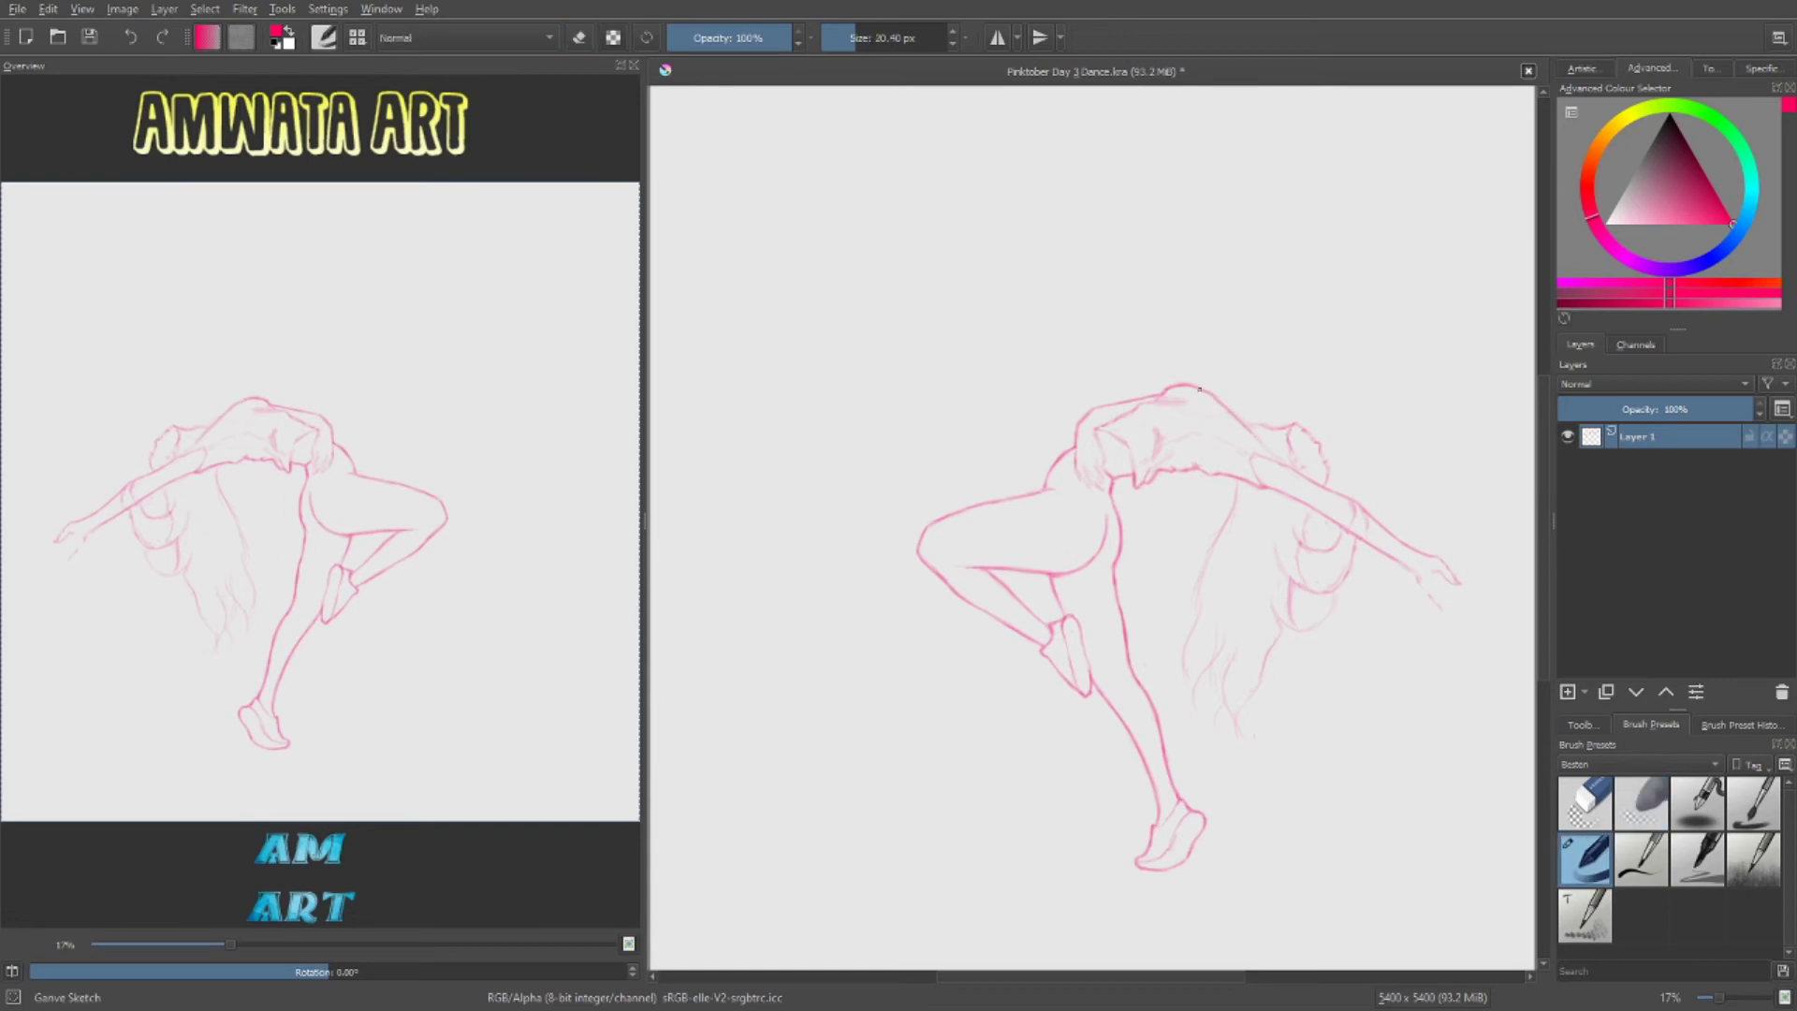
key(slash)
key(slash)
key(slash)
key(slash)
key(slash)
key(slash)
Touch up the hair, alternating the soft eraser and Ganve Sketch pen.
key(slash)
key(slash)
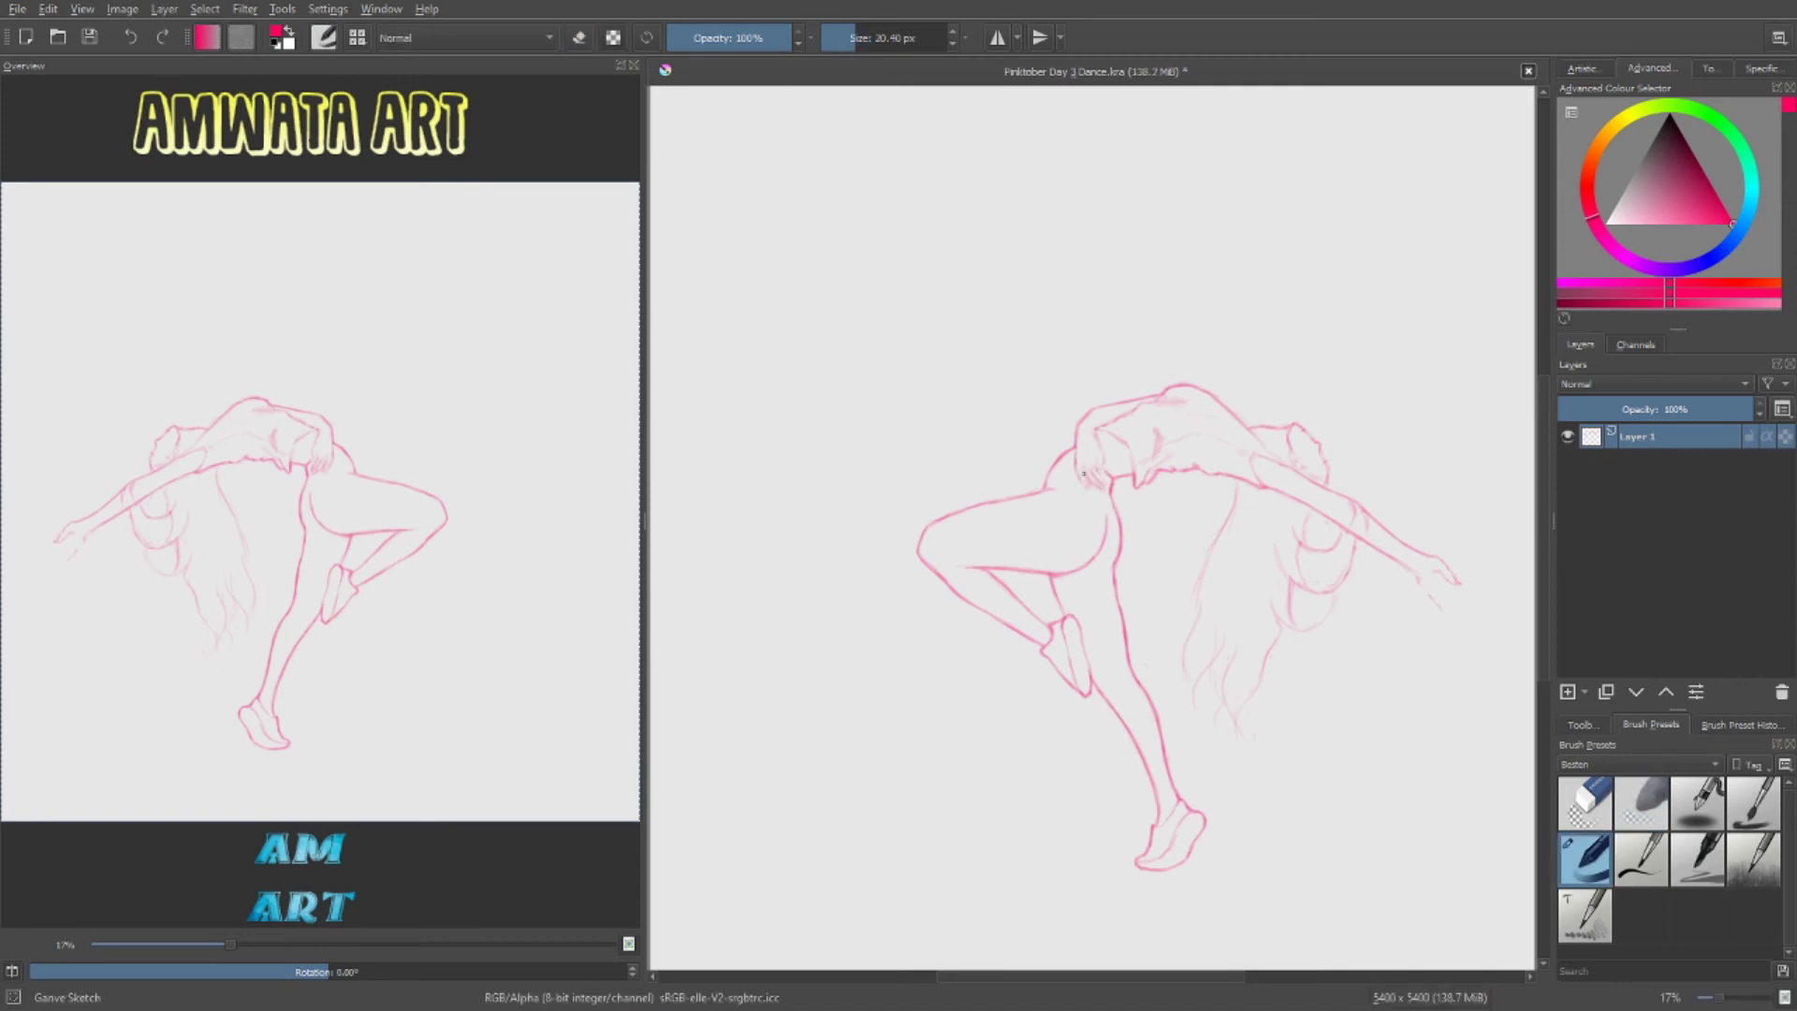
key(slash)
key(slash)
key(slash)
key(slash)
key(slash)
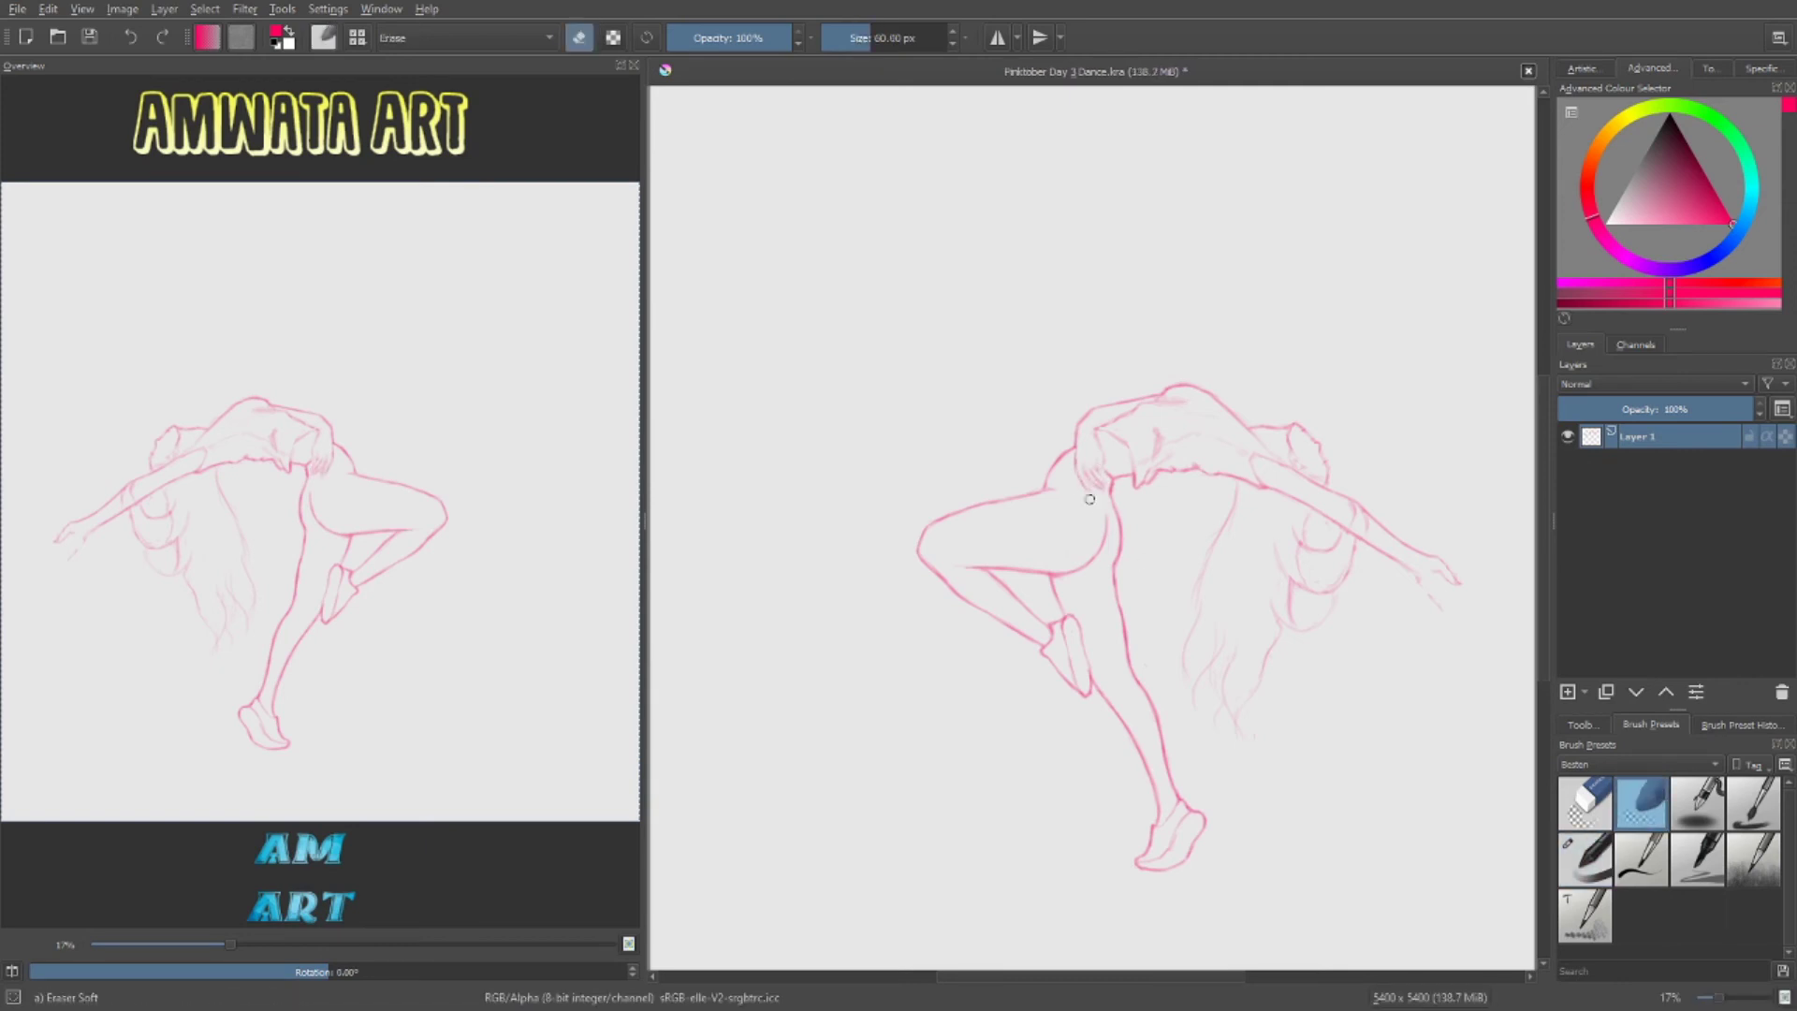
key(slash)
key(slash)
key(slash)
key(slash)
key(slash)
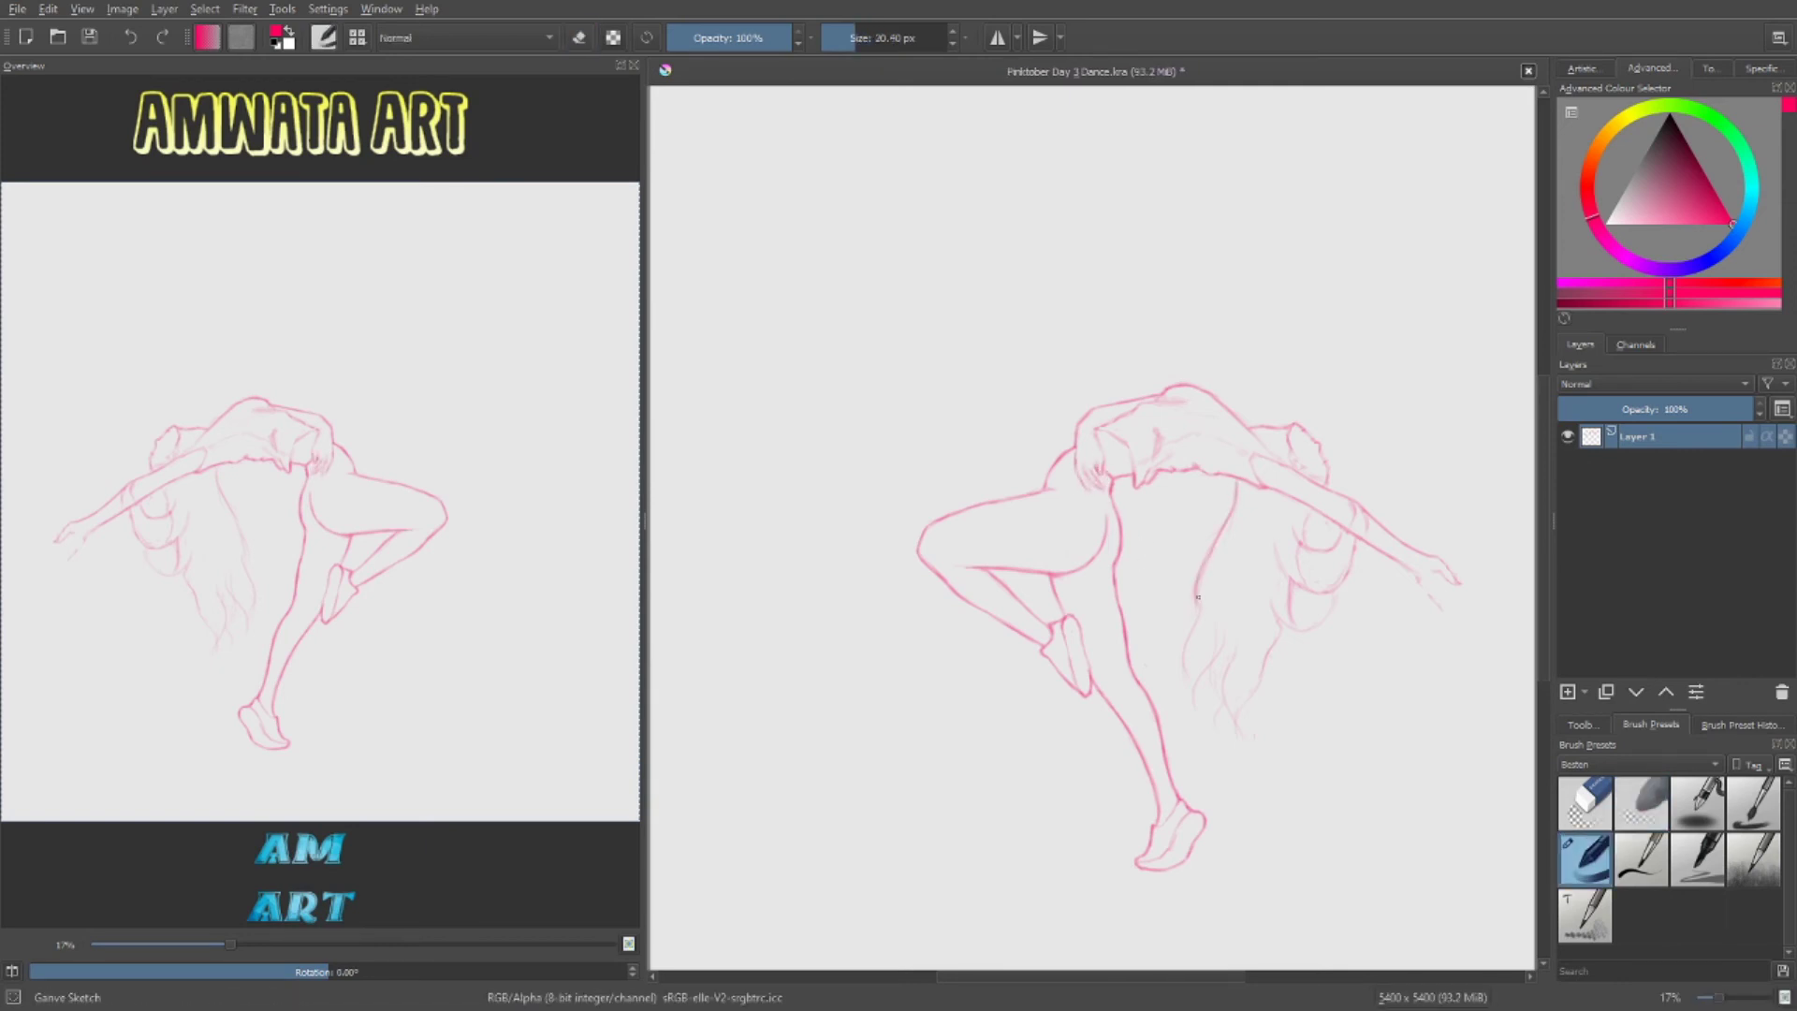
key(slash)
key(slash)
key(slash)
key(slash)
key(slash)
key(slash)
key(slash)
key(slash)
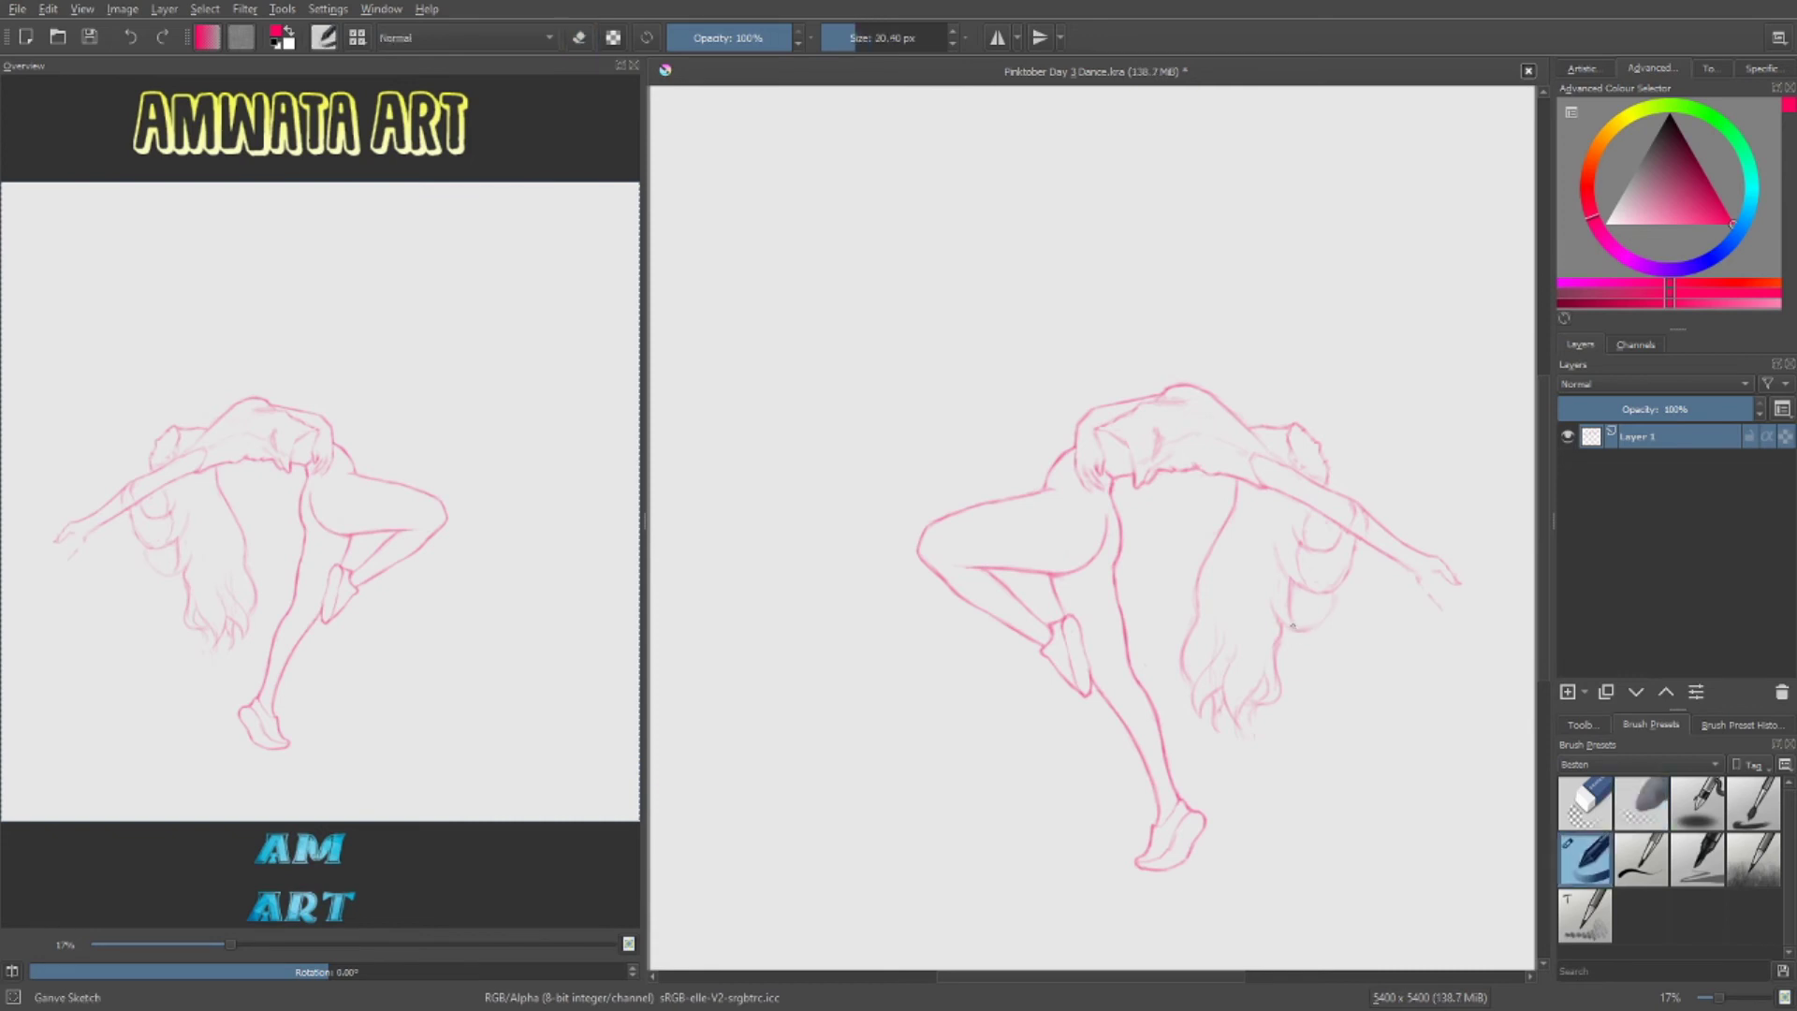
key(slash)
key(slash)
key(slash)
key(slash)
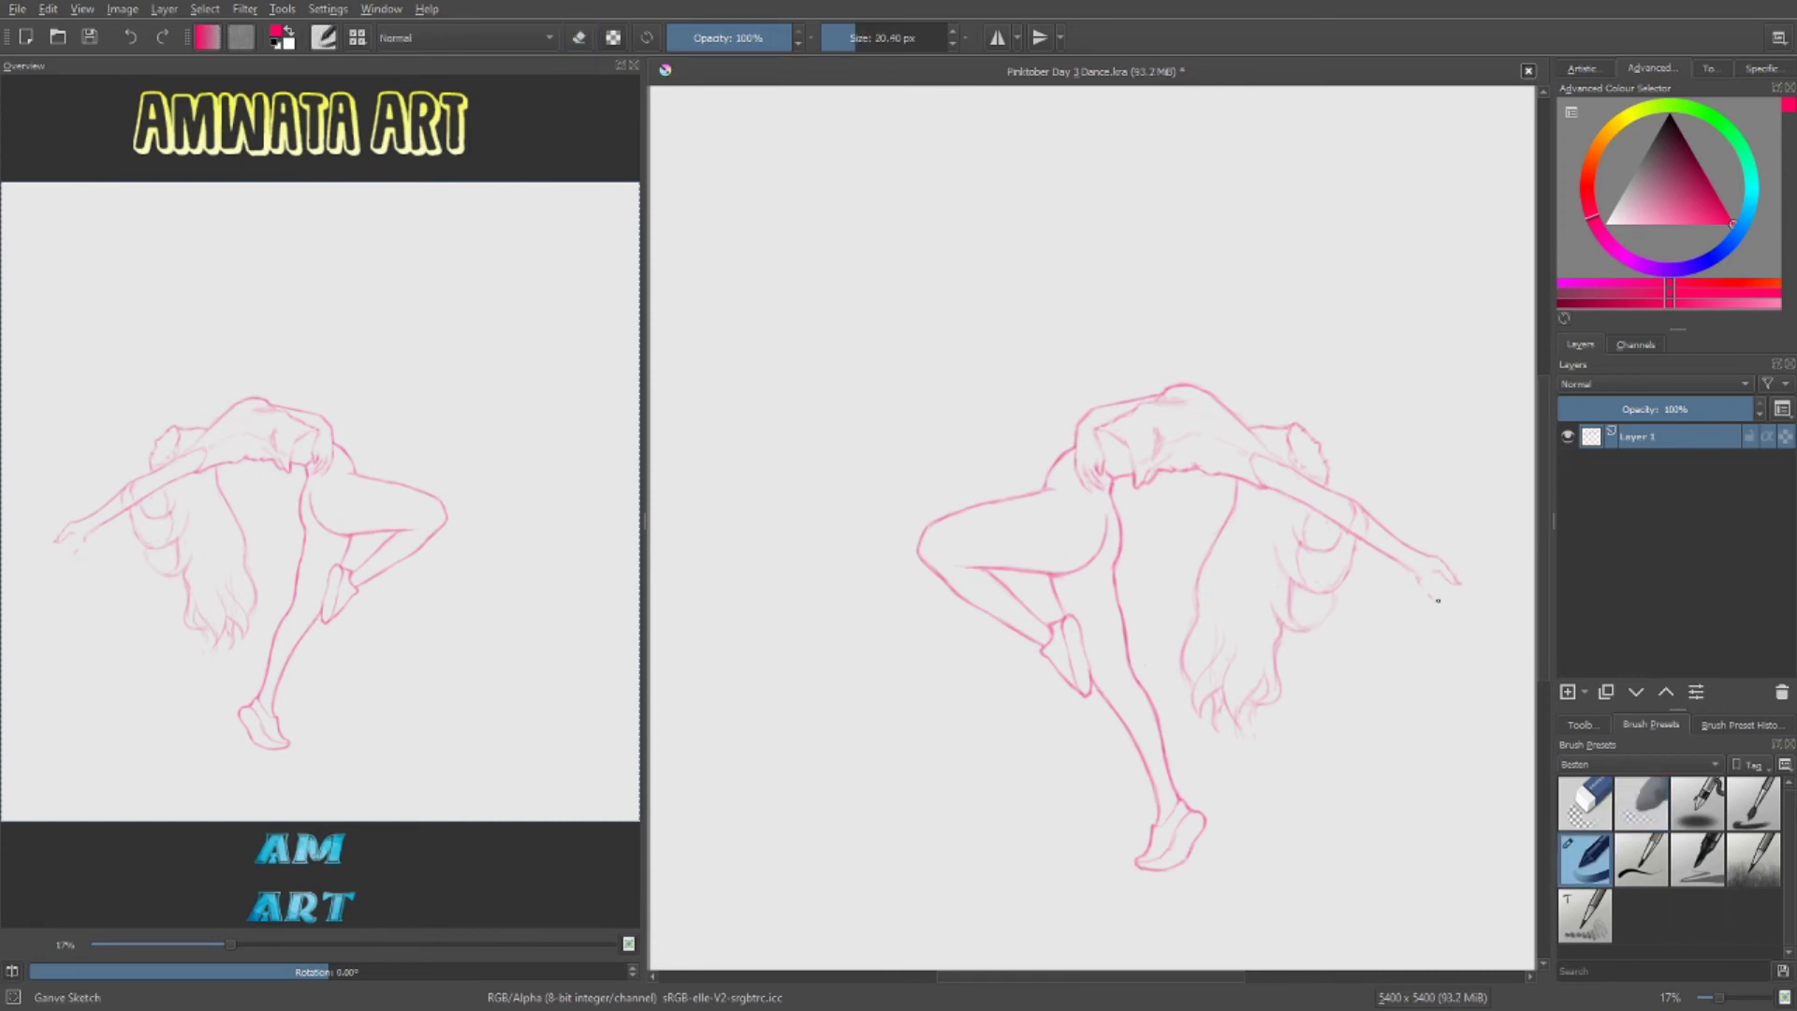
key(slash)
key(slash)
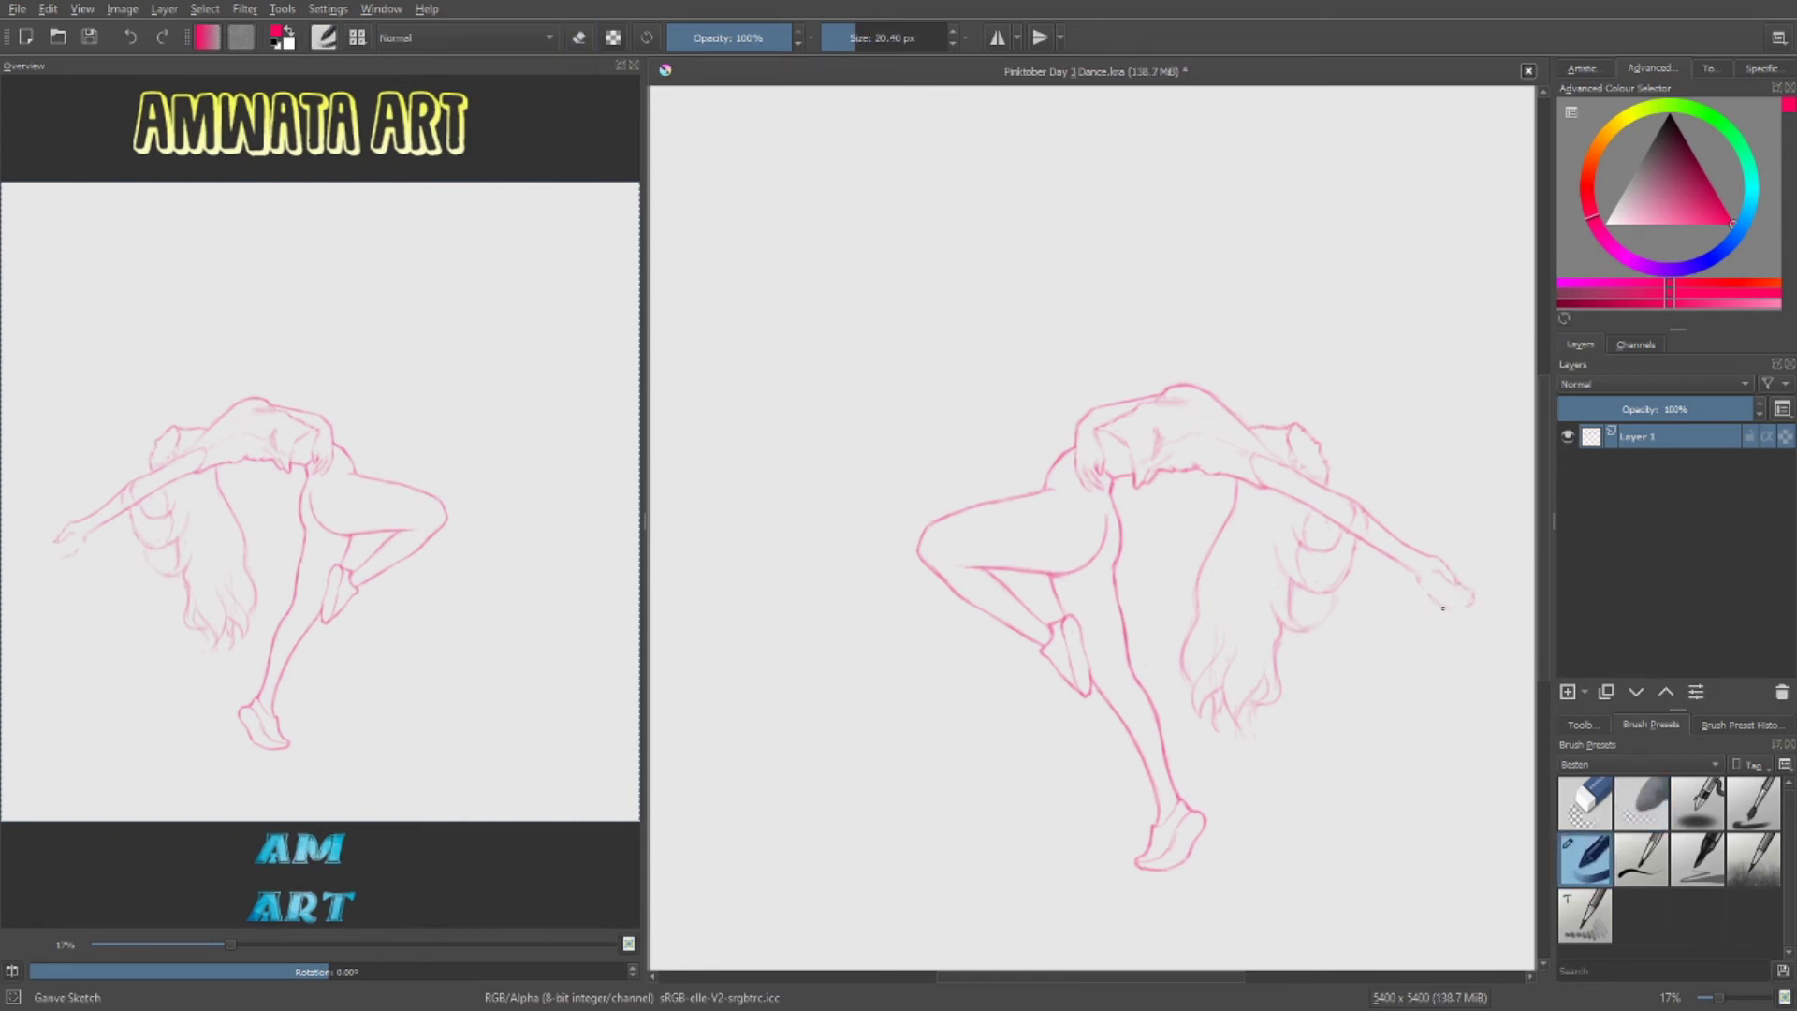
key(slash)
key(slash)
key(slash)
key(slash)
key(slash)
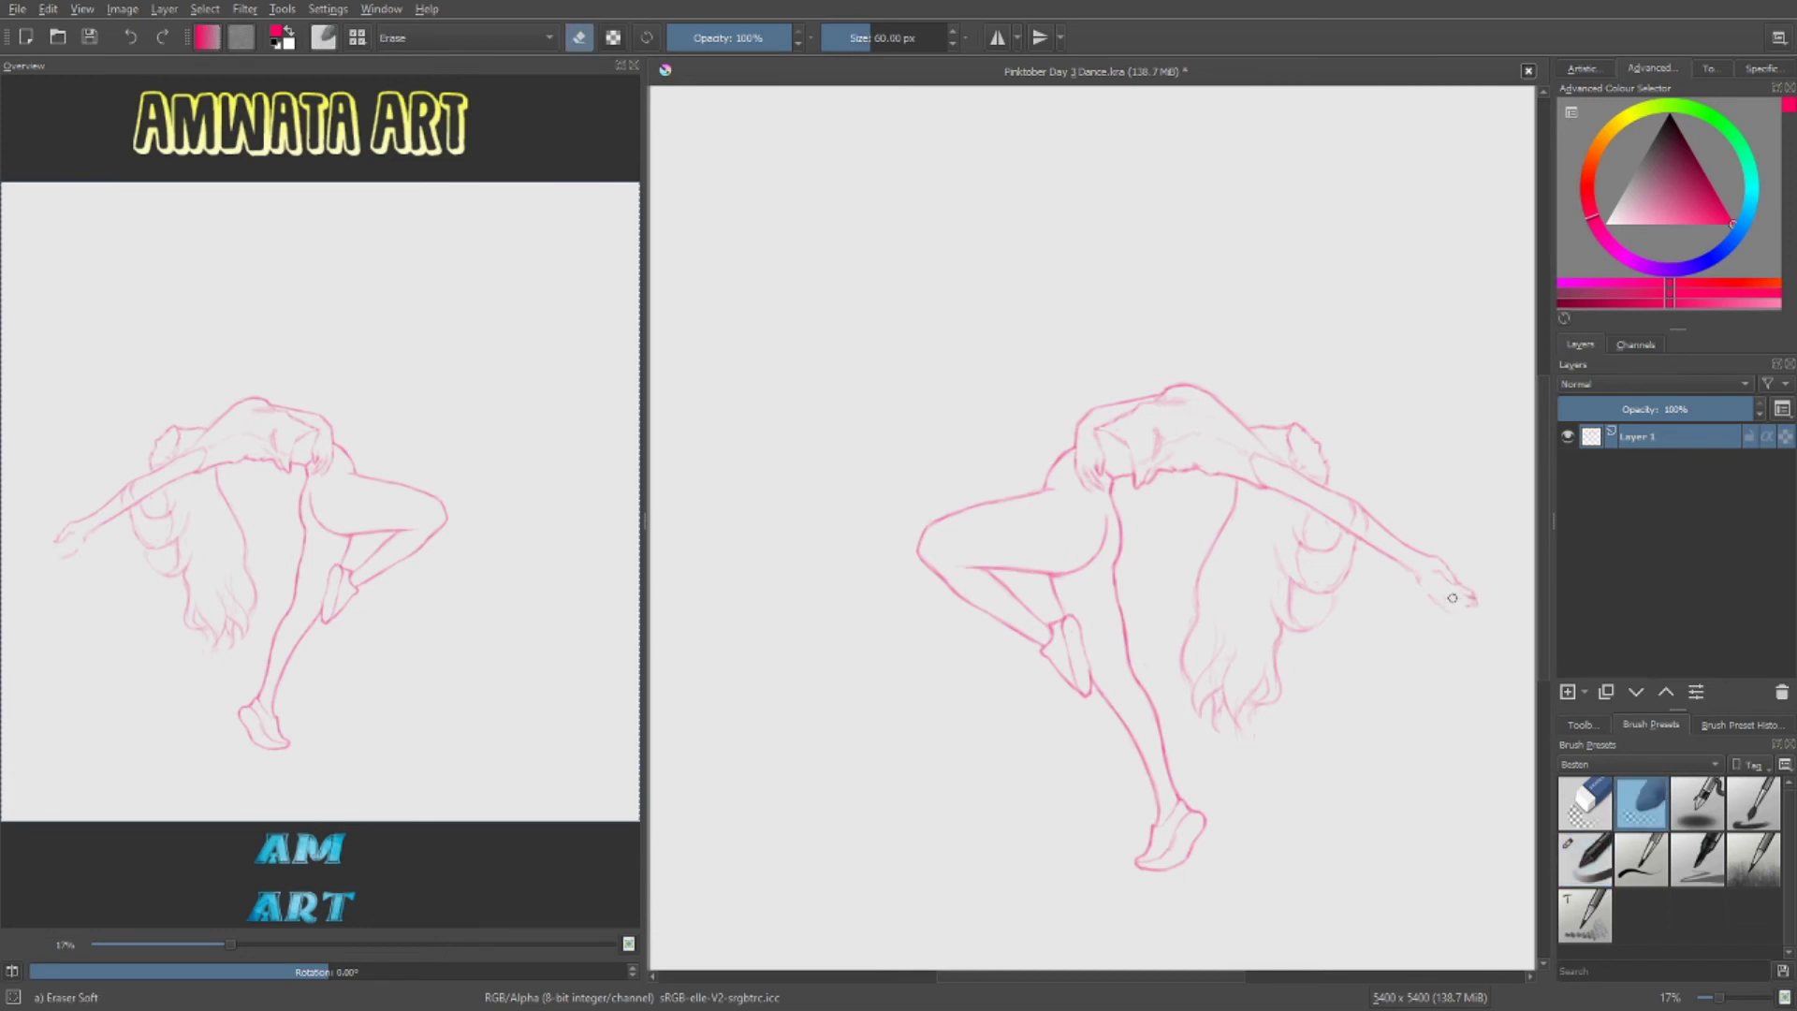
key(slash)
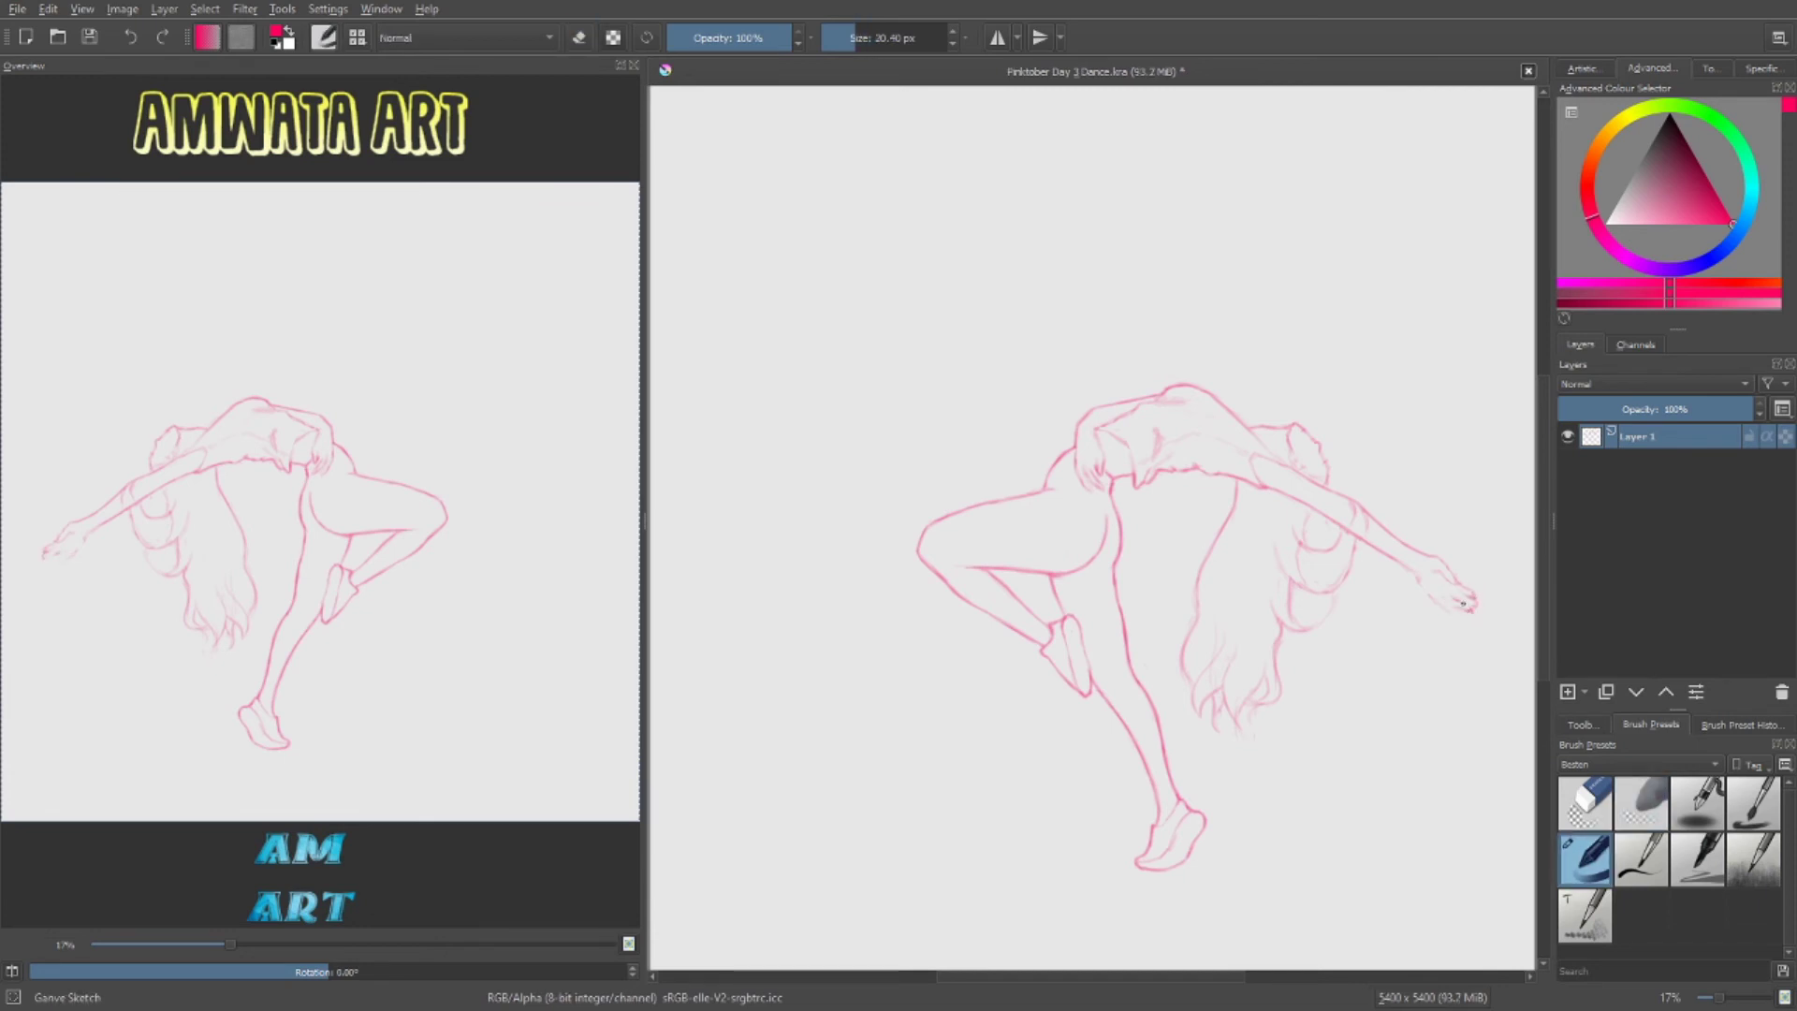
key(slash)
key(slash)
Redraw the outstretched hand's fingers, erasing stray hand lines.
key(slash)
key(slash)
key(slash)
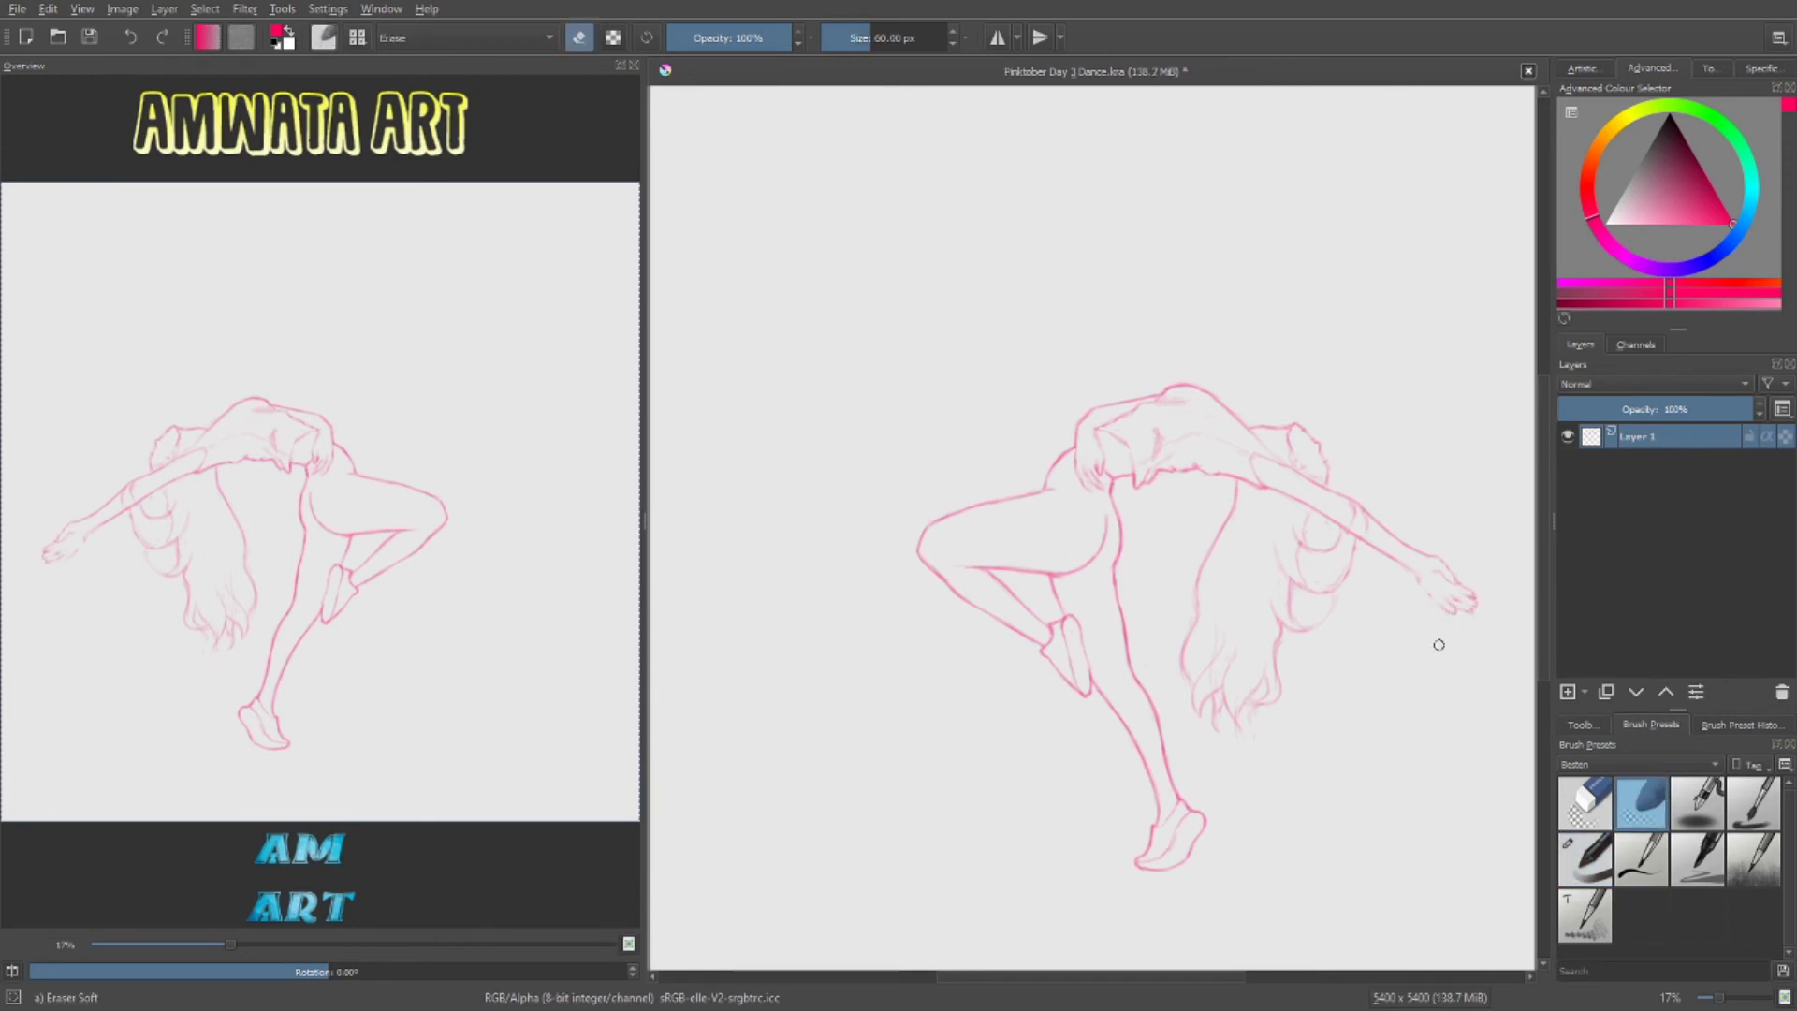
key(slash)
key(slash)
key(slash)
key(slash)
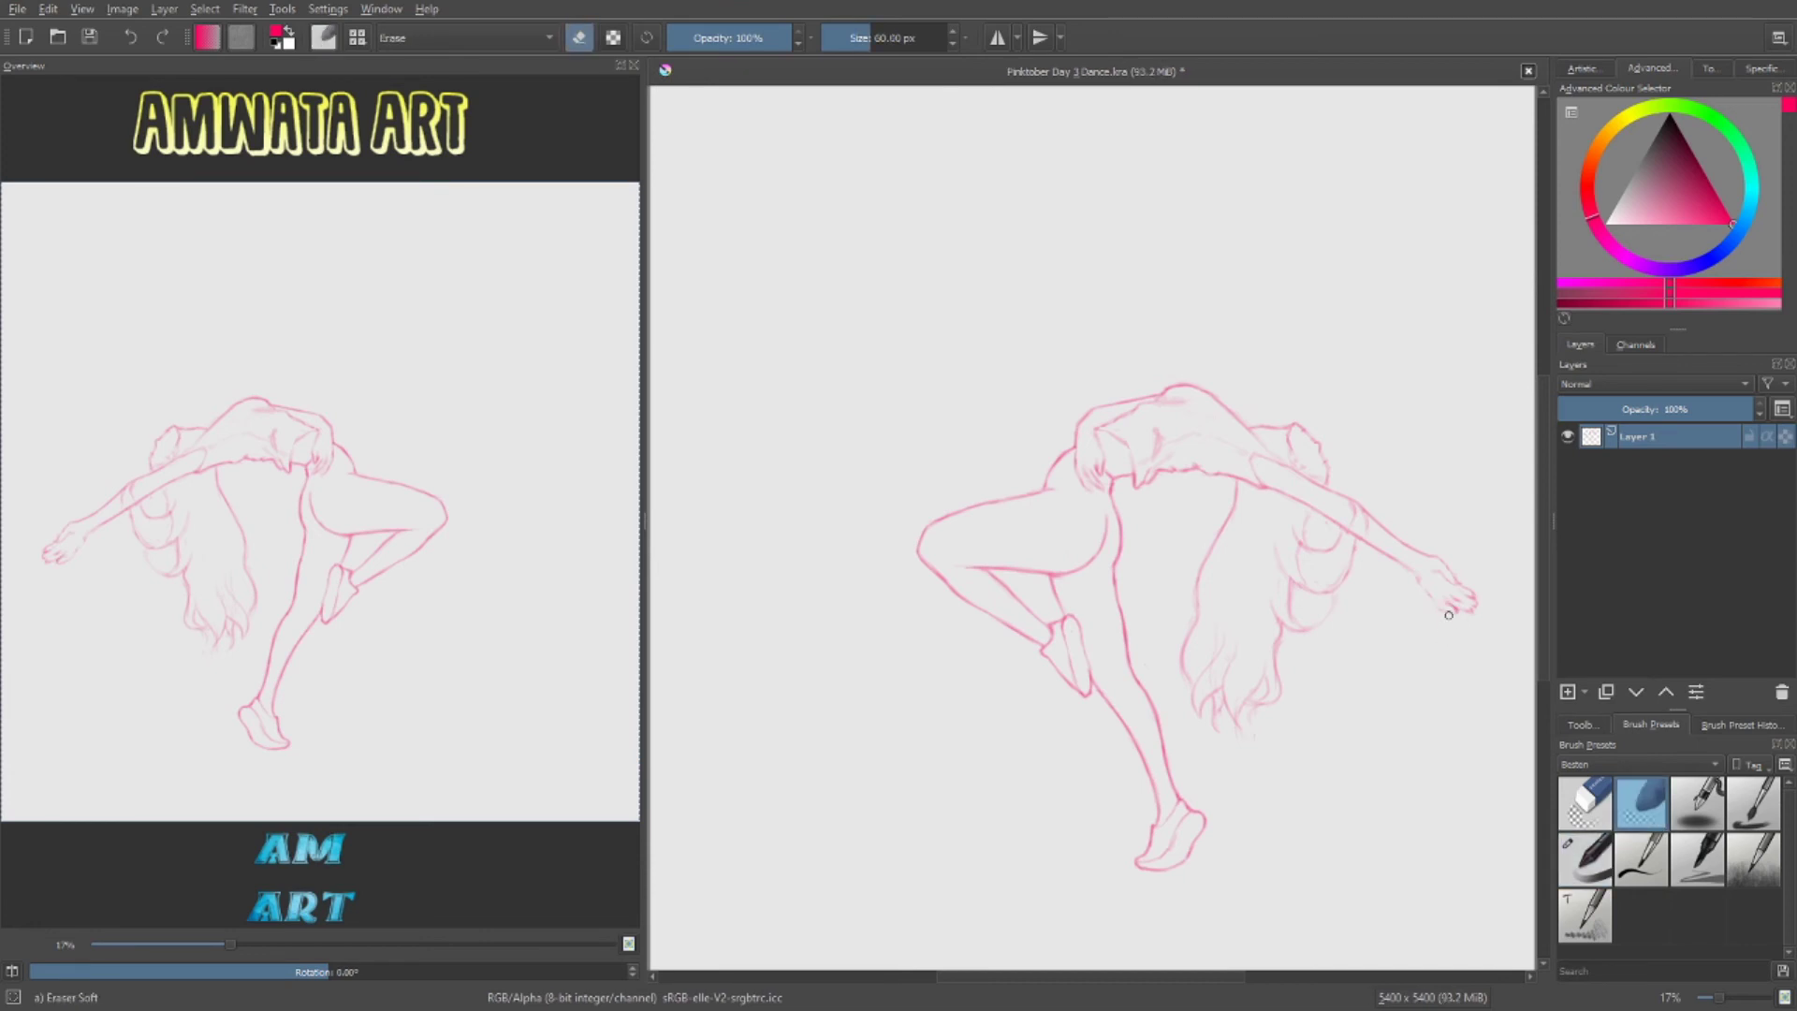
key(slash)
key(slash)
key(slash)
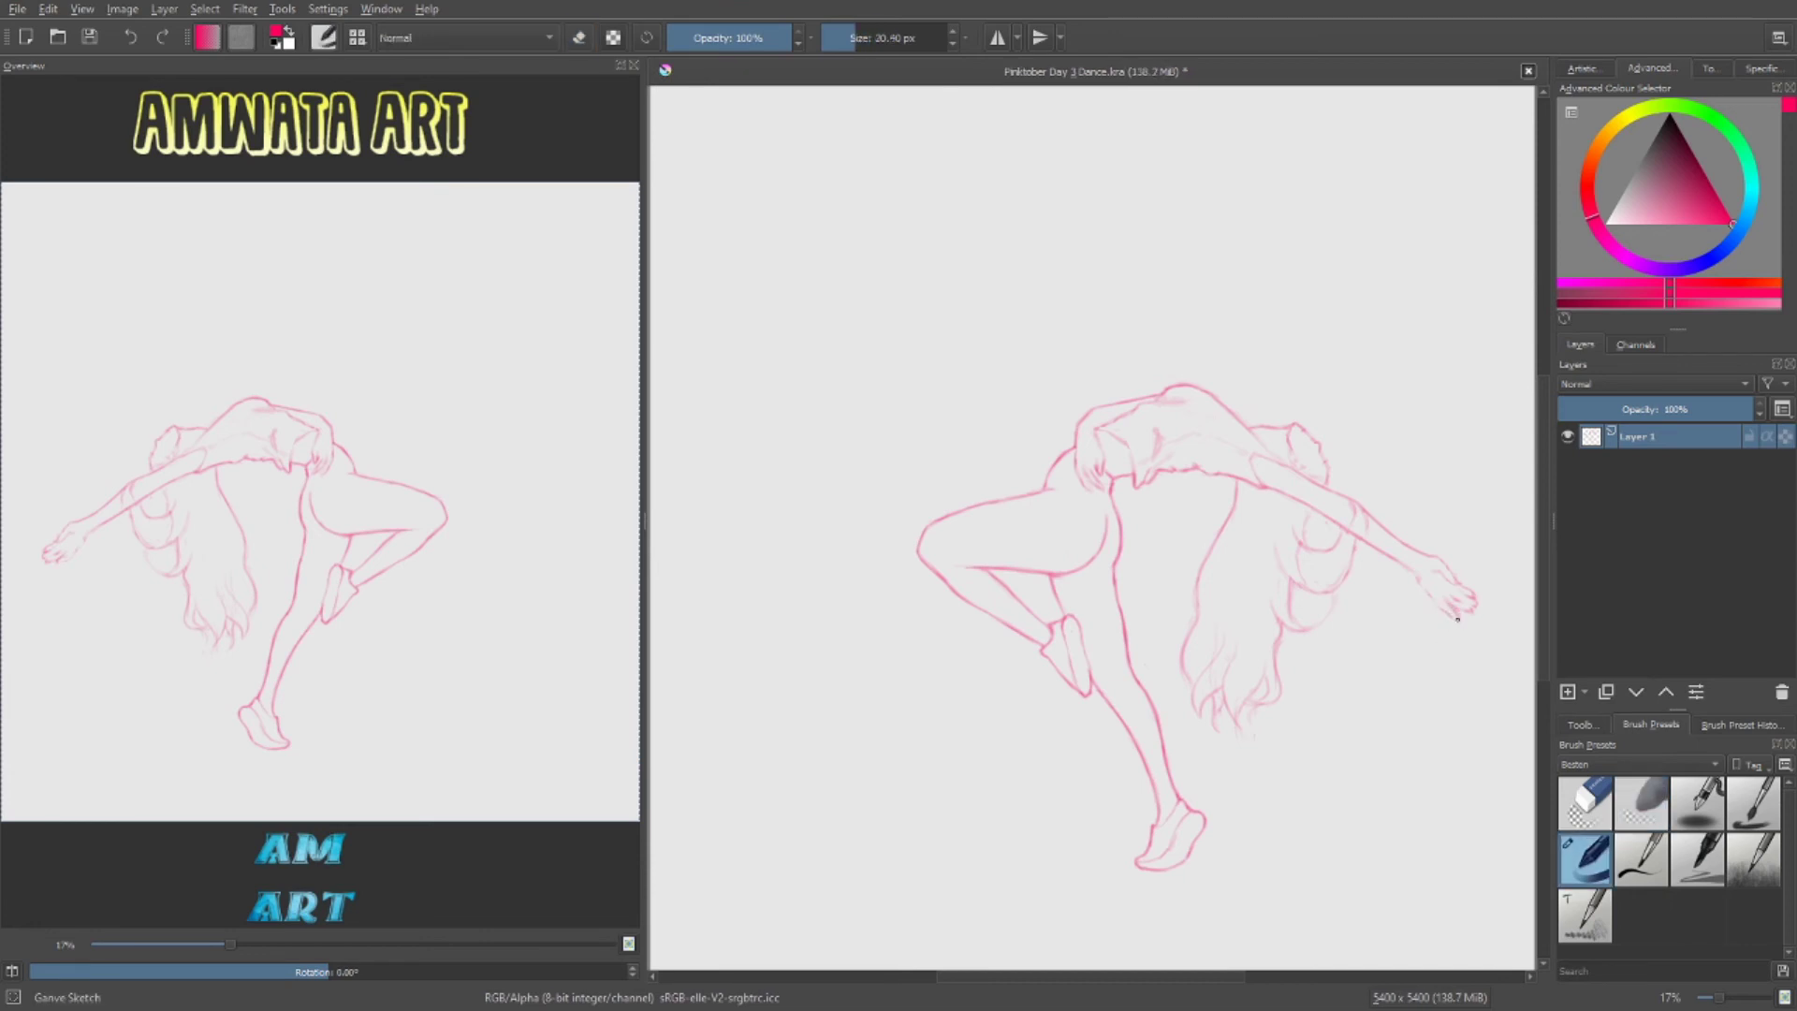
key(slash)
key(slash)
key(slash)
key(slash)
key(slash)
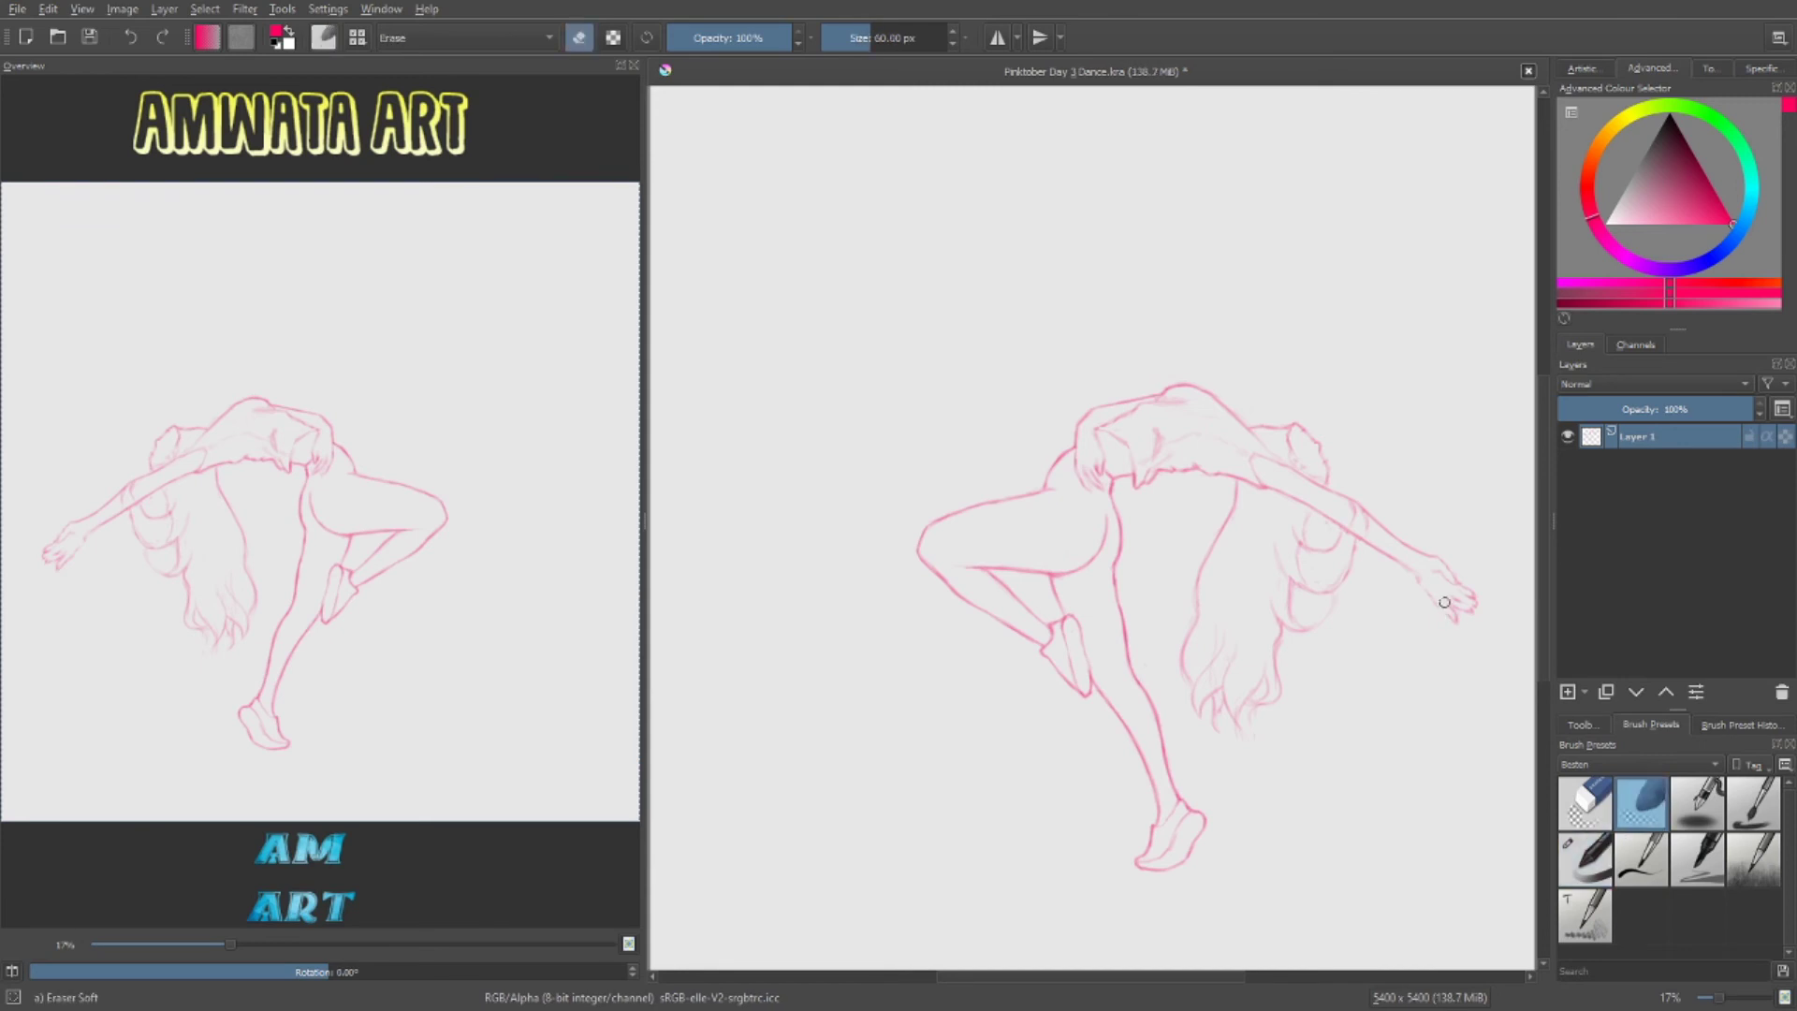
key(slash)
key(slash)
key(slash)
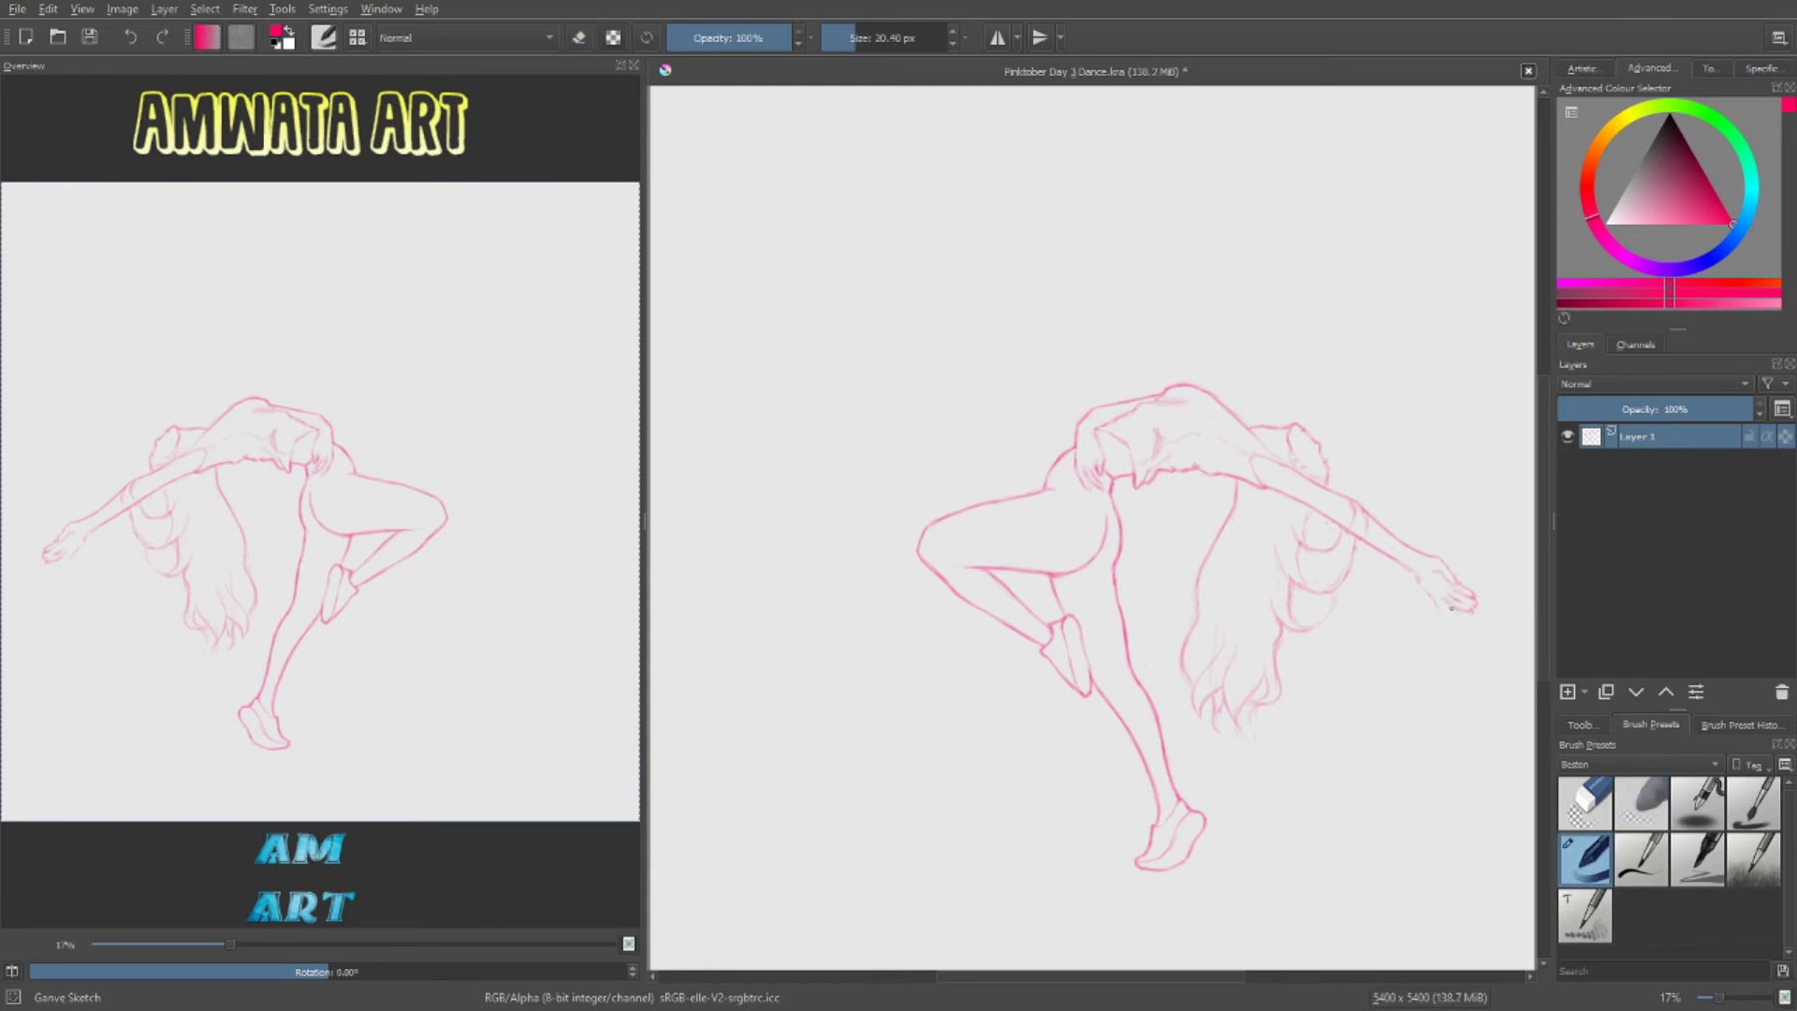
key(slash)
key(slash)
key(slash)
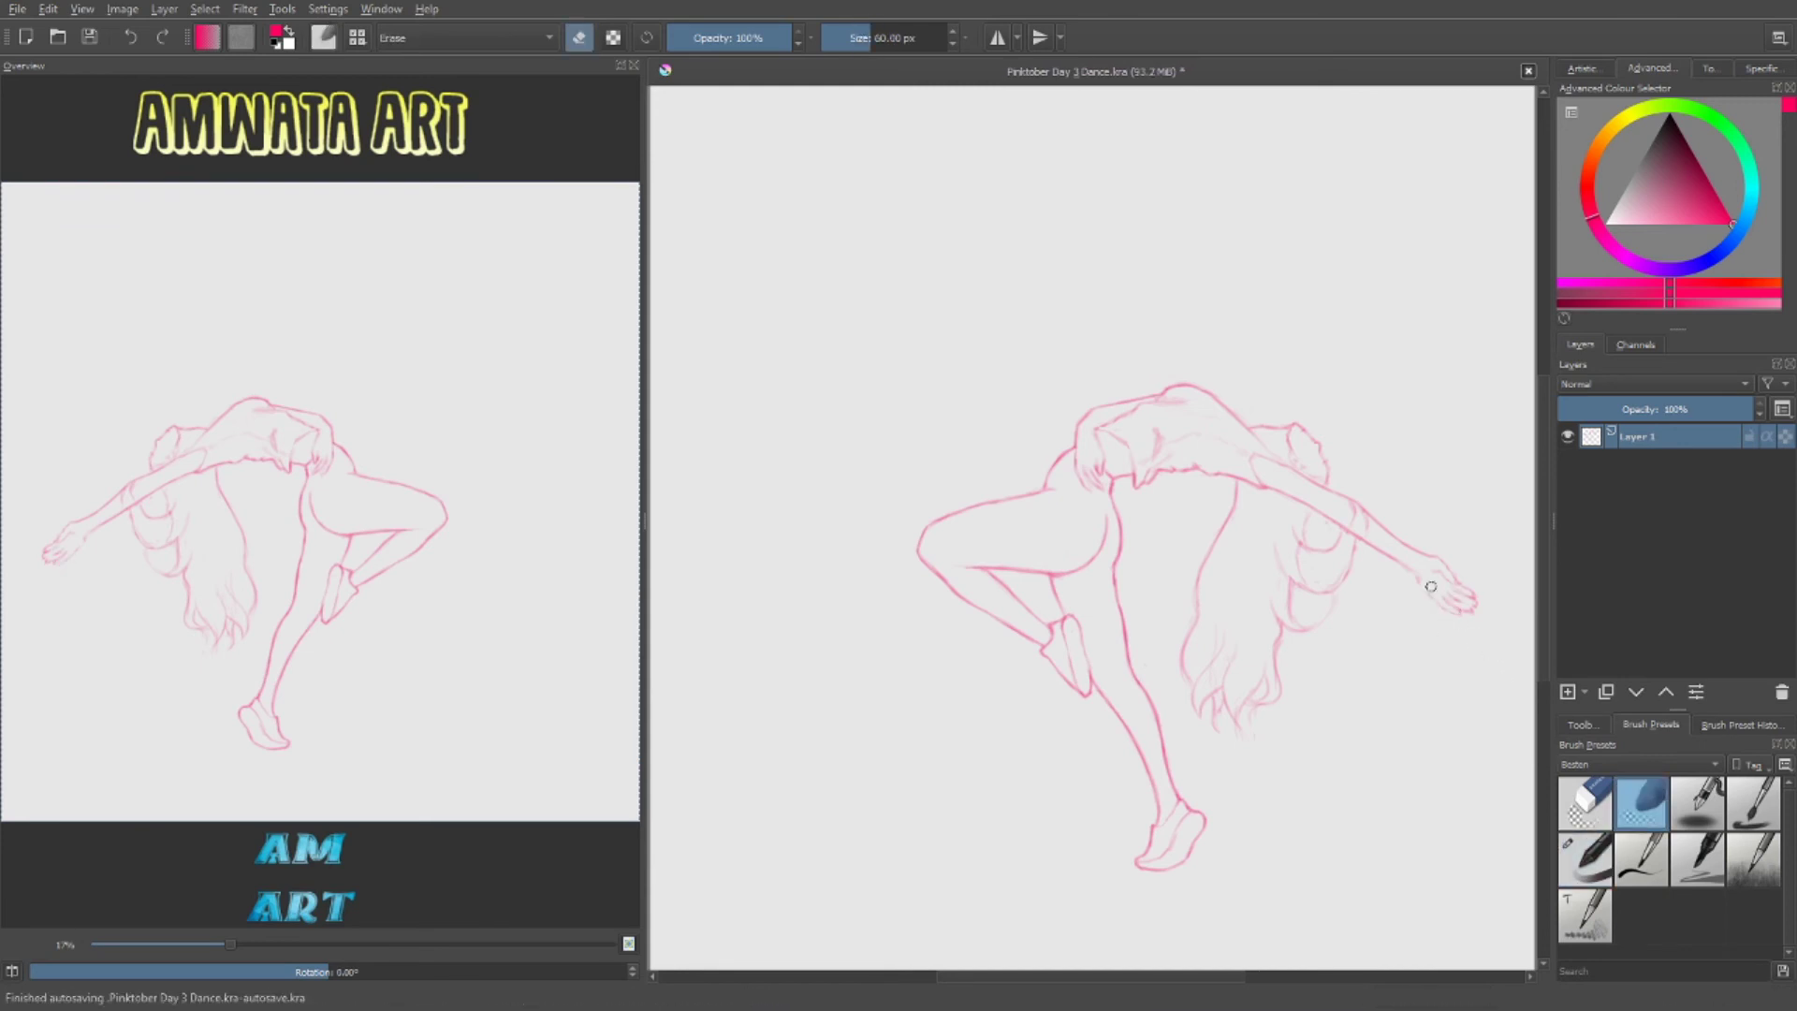
key(slash)
key(slash)
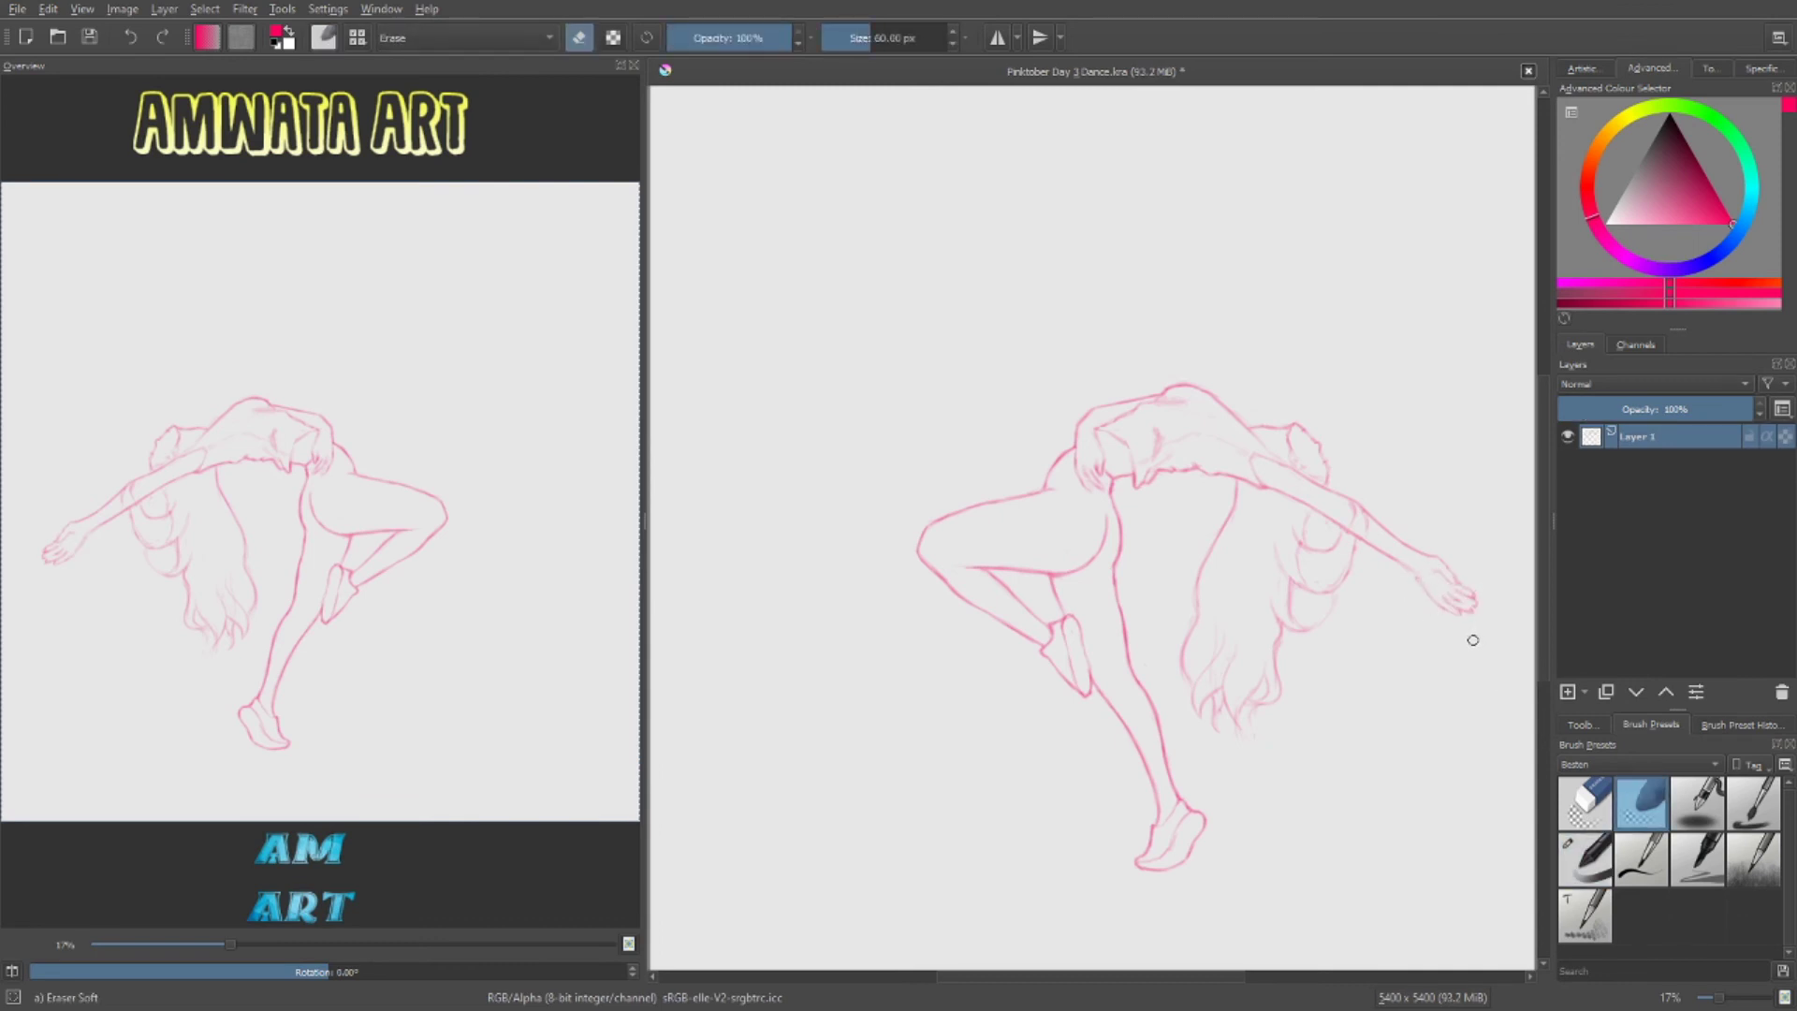
key(slash)
key(slash)
key(slash)
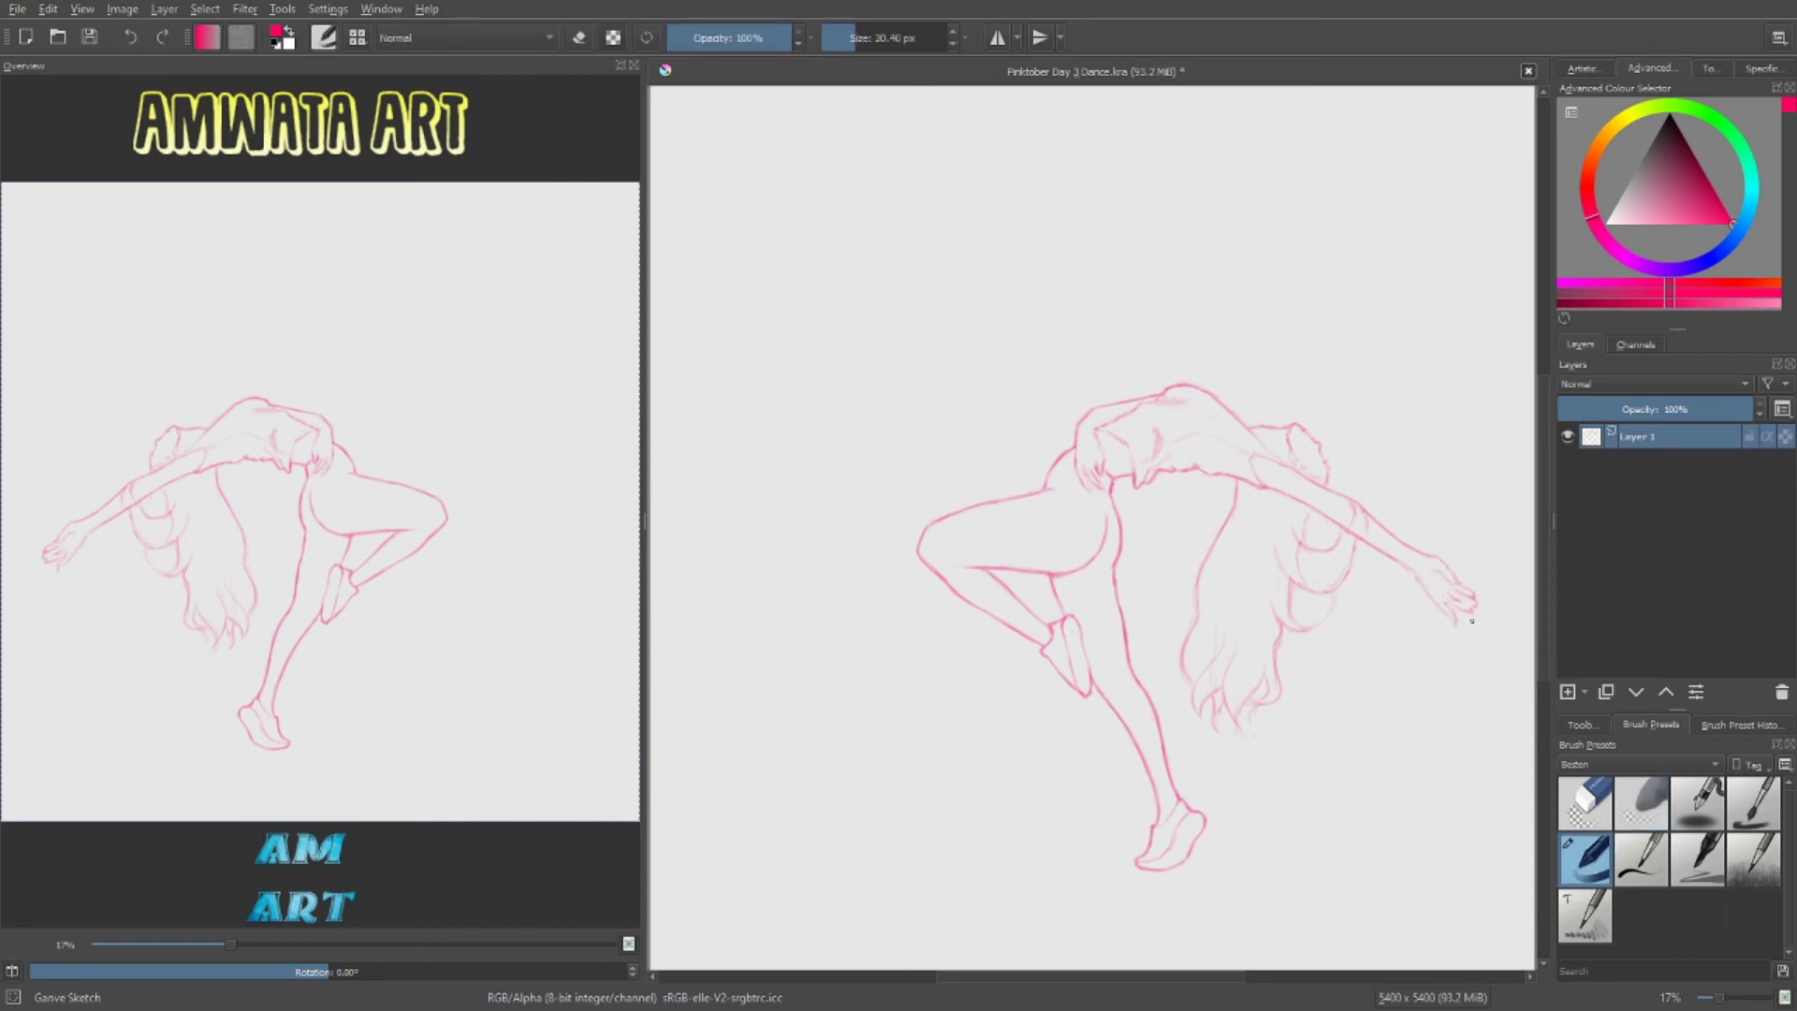
key(slash)
key(slash)
key(slash)
key(slash)
key(slash)
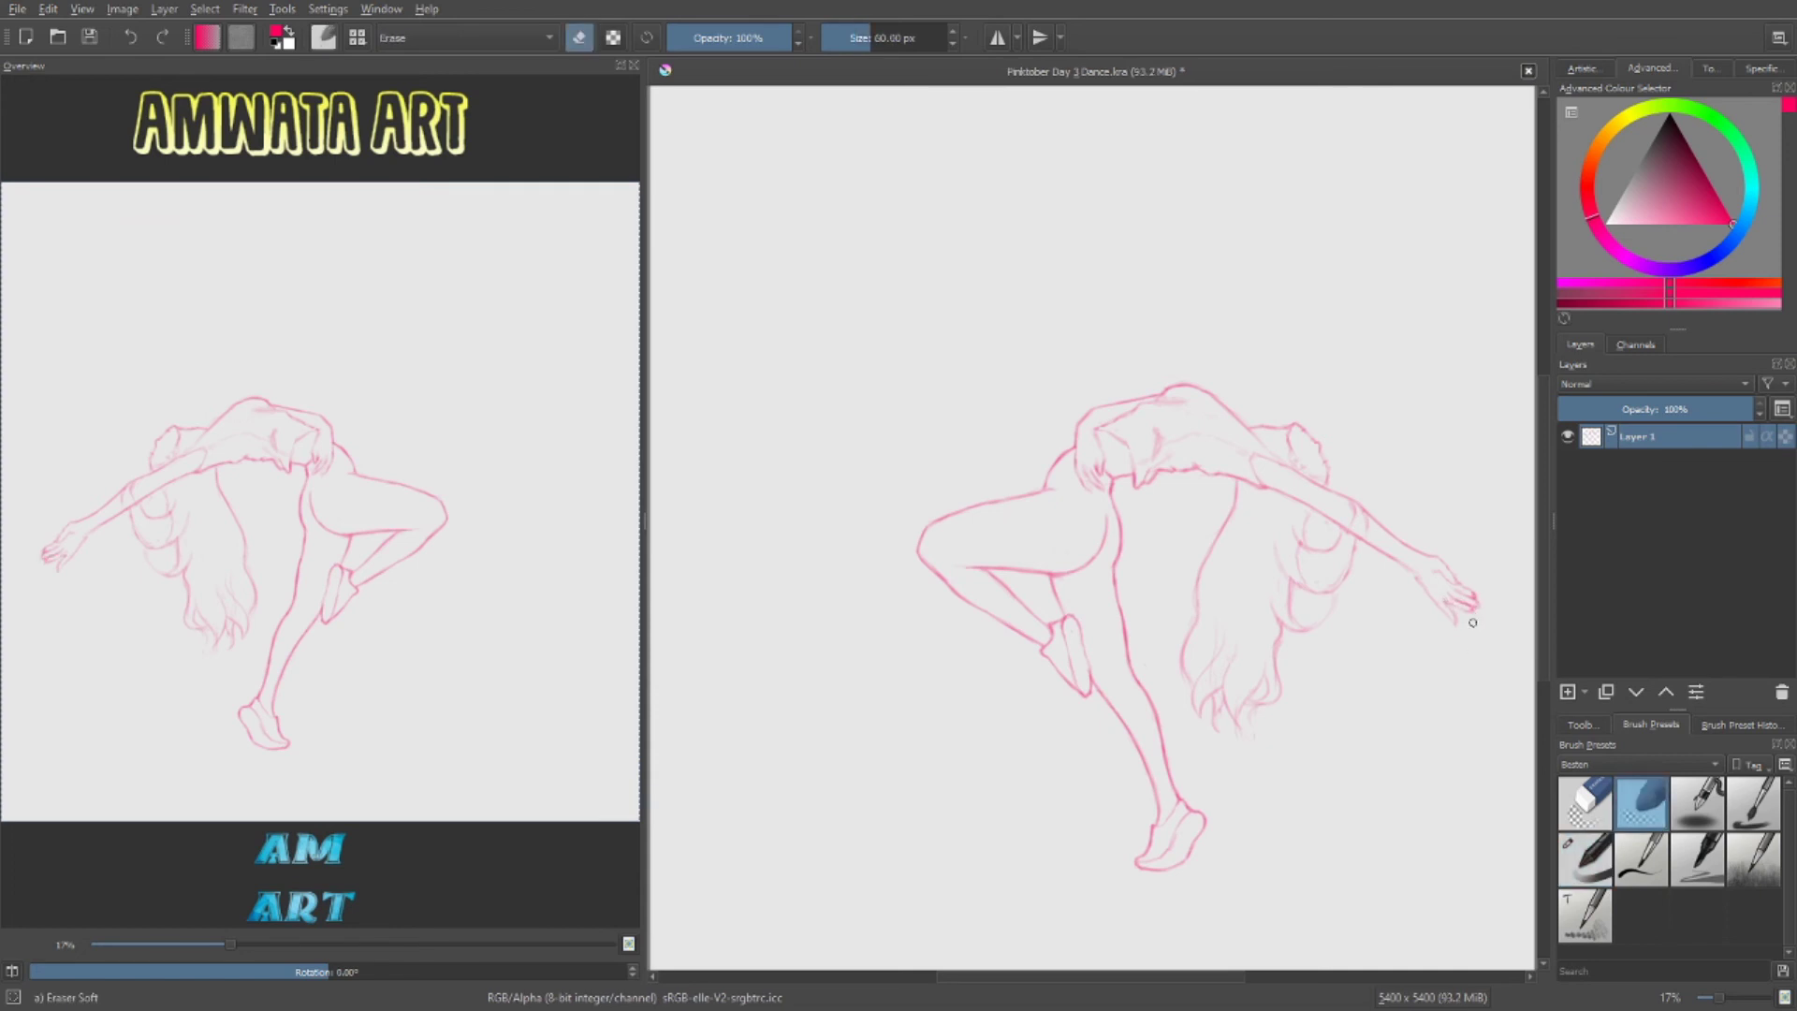
key(slash)
key(slash)
key(slash)
key(slash)
key(slash)
key(slash)
key(slash)
Lasso-select the outstretched hand, deselect it, and pick a large soft textured pencil.
key(slash)
drag(1410, 590, 1477, 561)
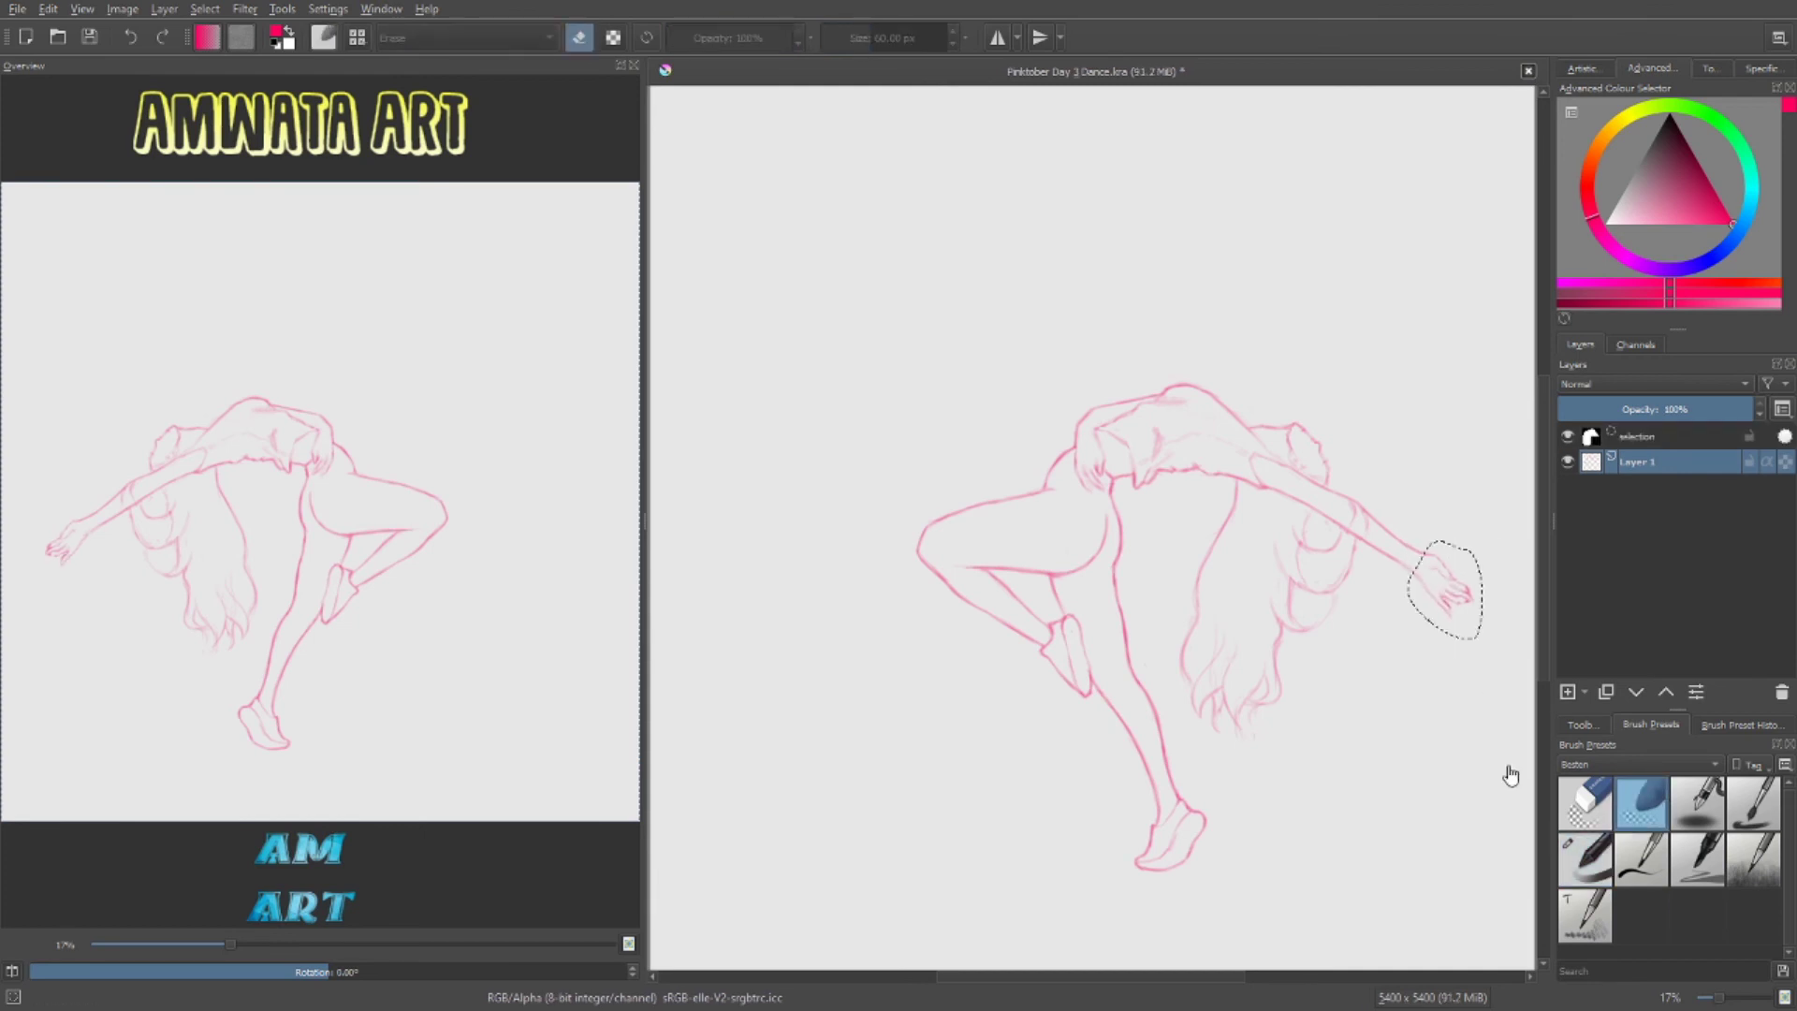
key(ctrl+shift+a)
key(slash)
key(slash)
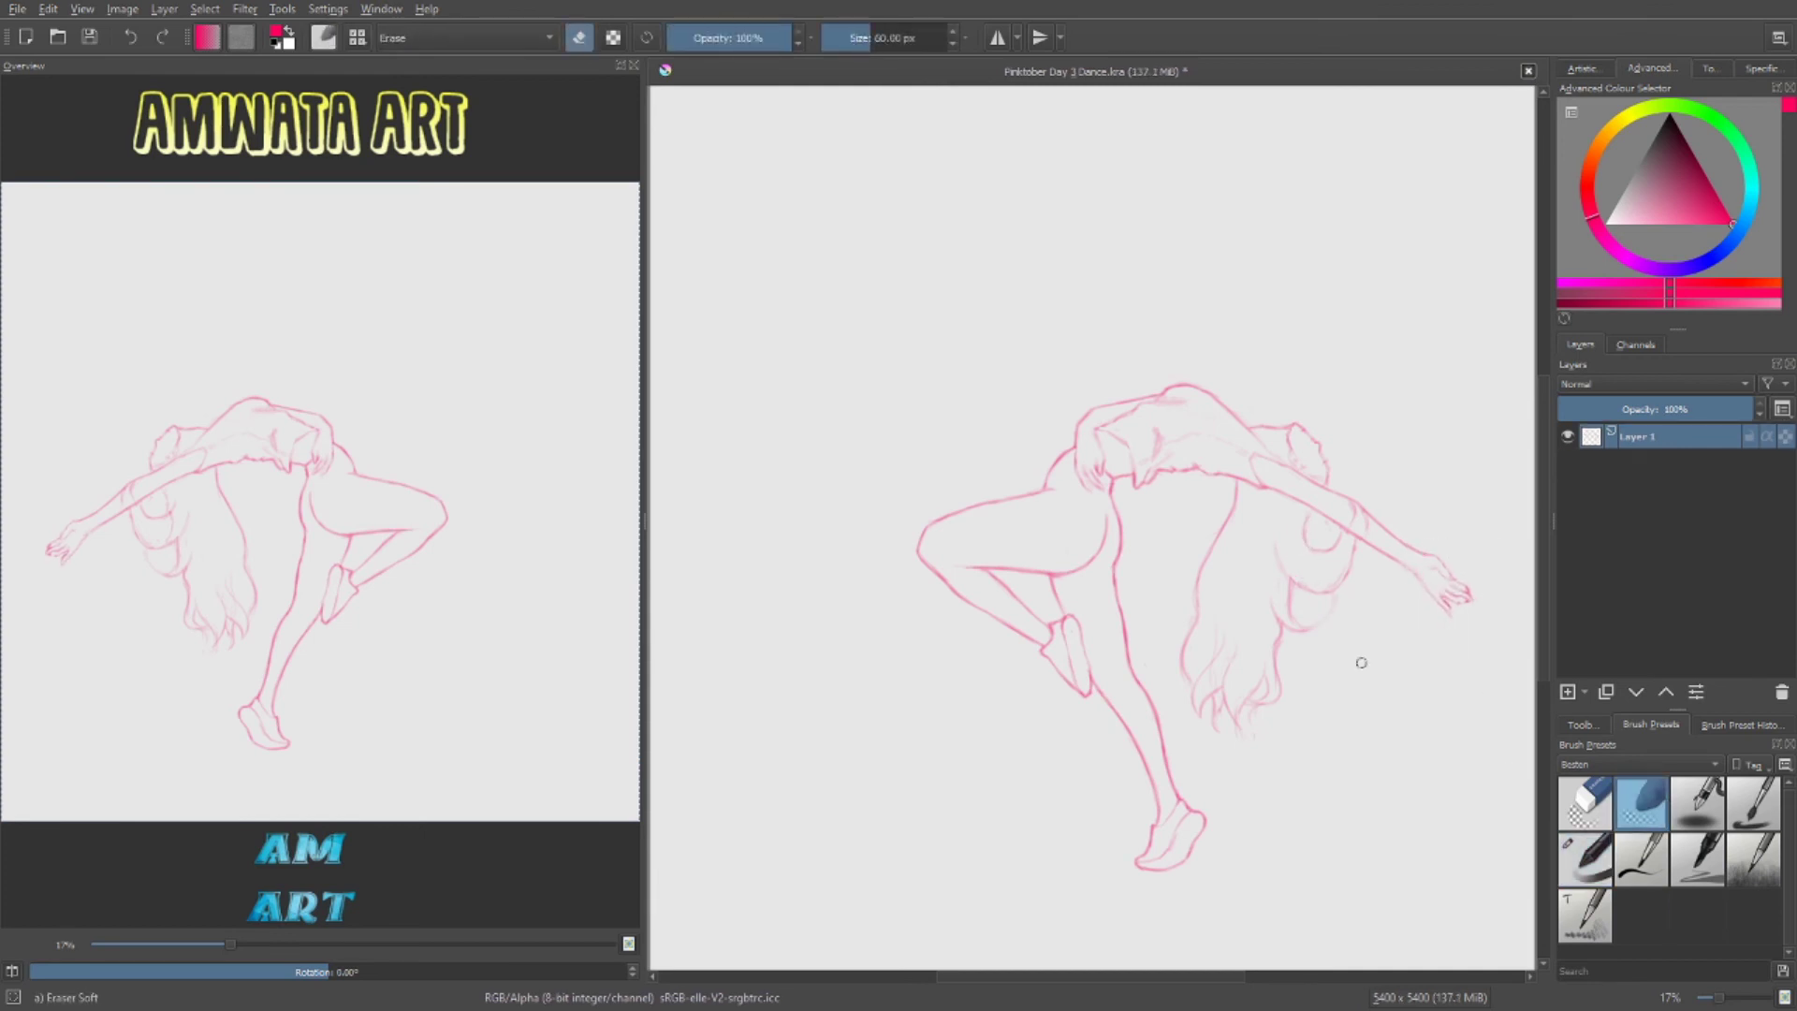
key(slash)
key(slash)
key(slash)
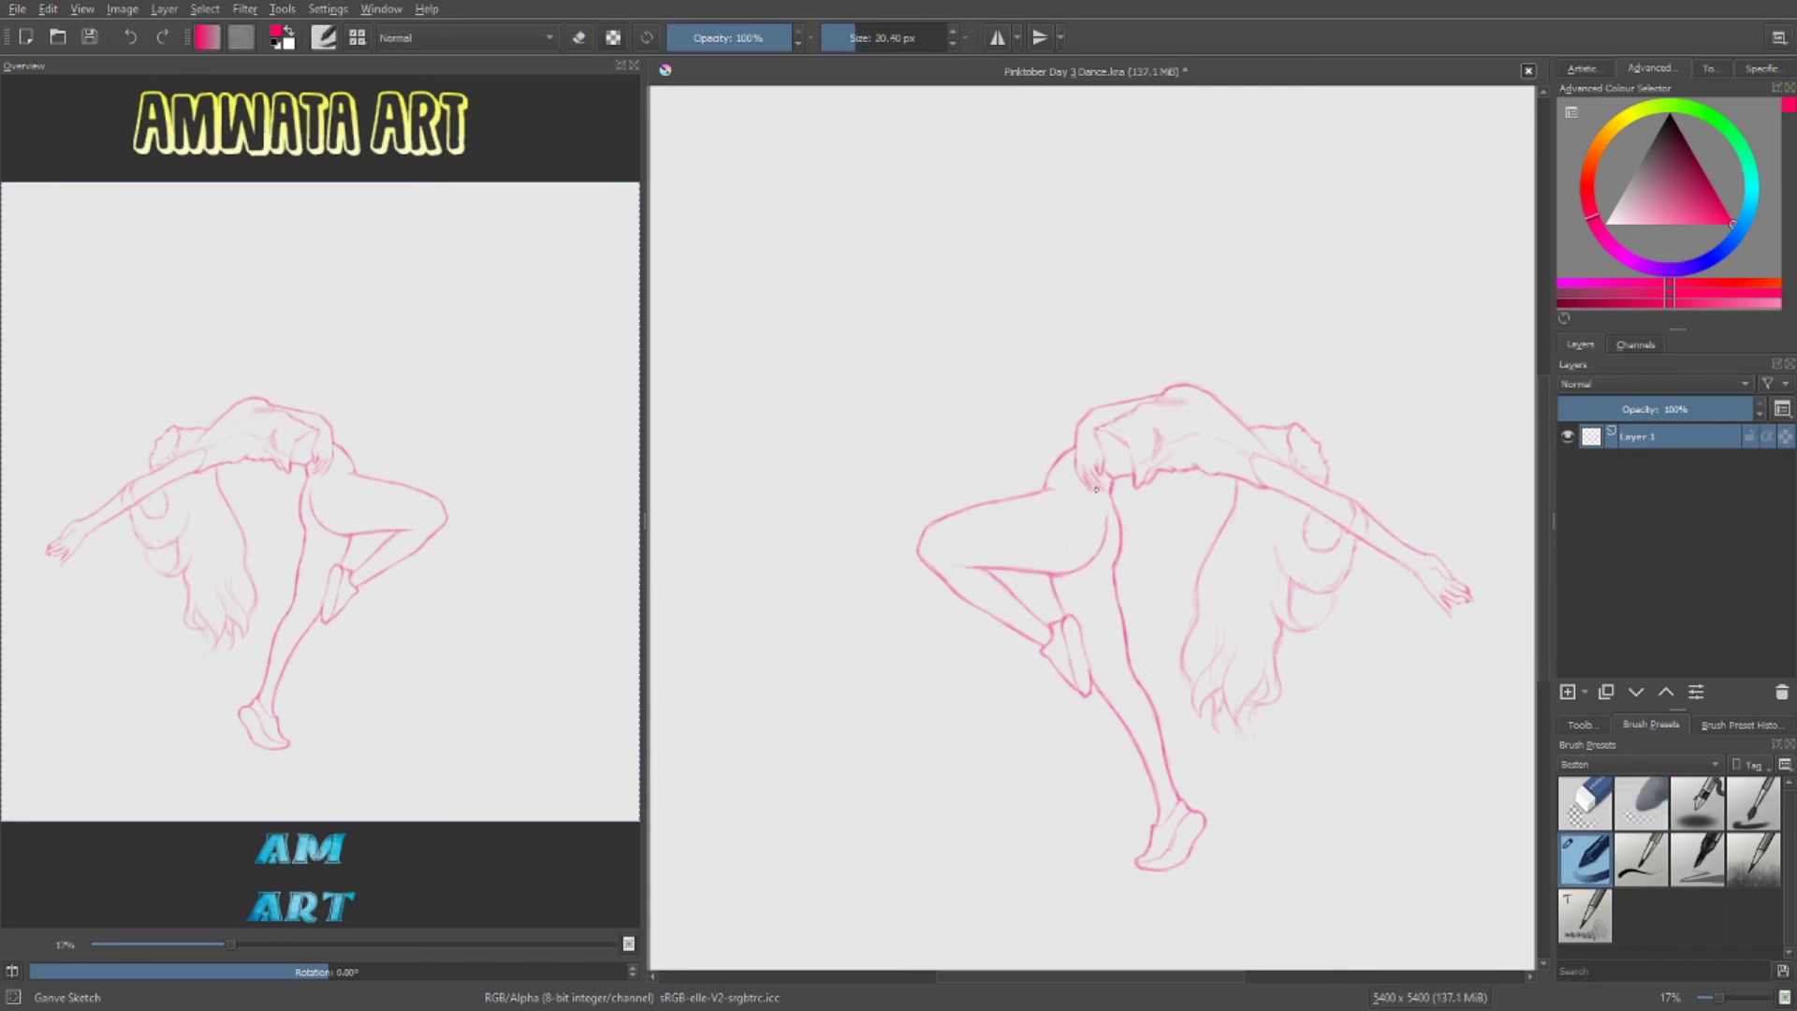
key(slash)
key(slash)
click(1753, 859)
On a new layer, dab a soft pink shadow under the standing foot.
key(Insert)
drag(1165, 872, 1181, 866)
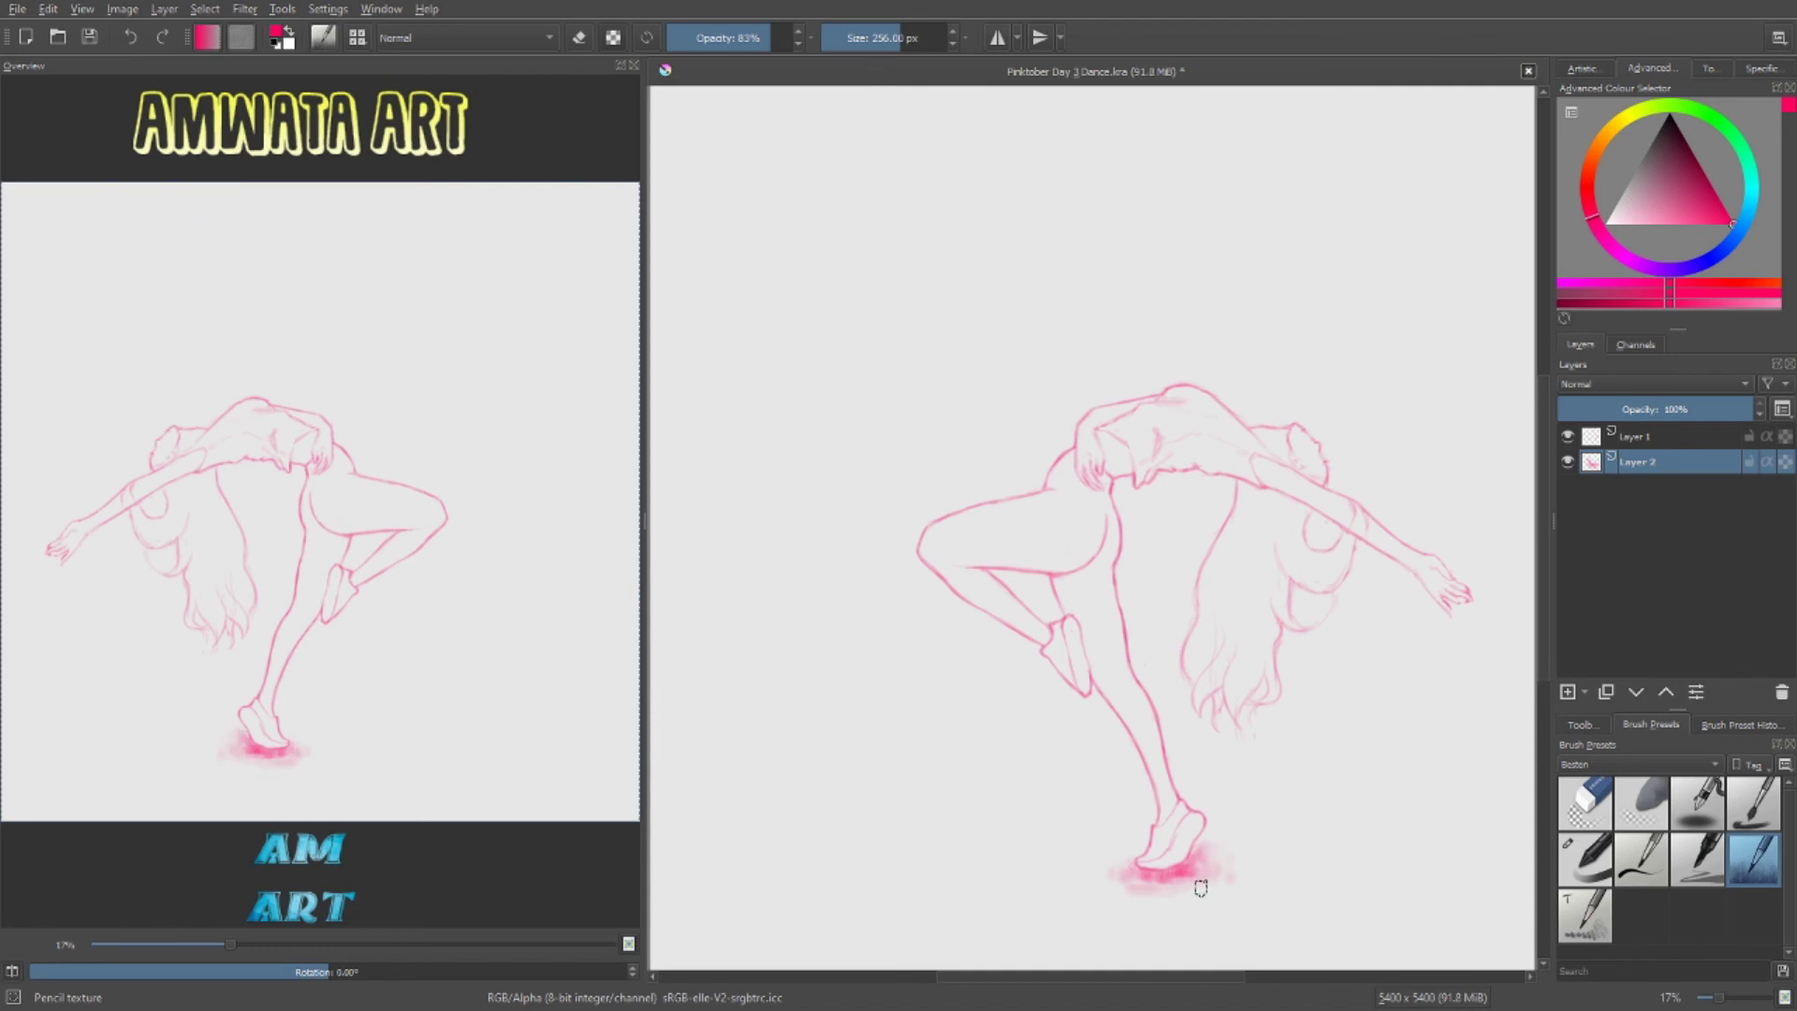
key(slash)
key(slash)
key(slash)
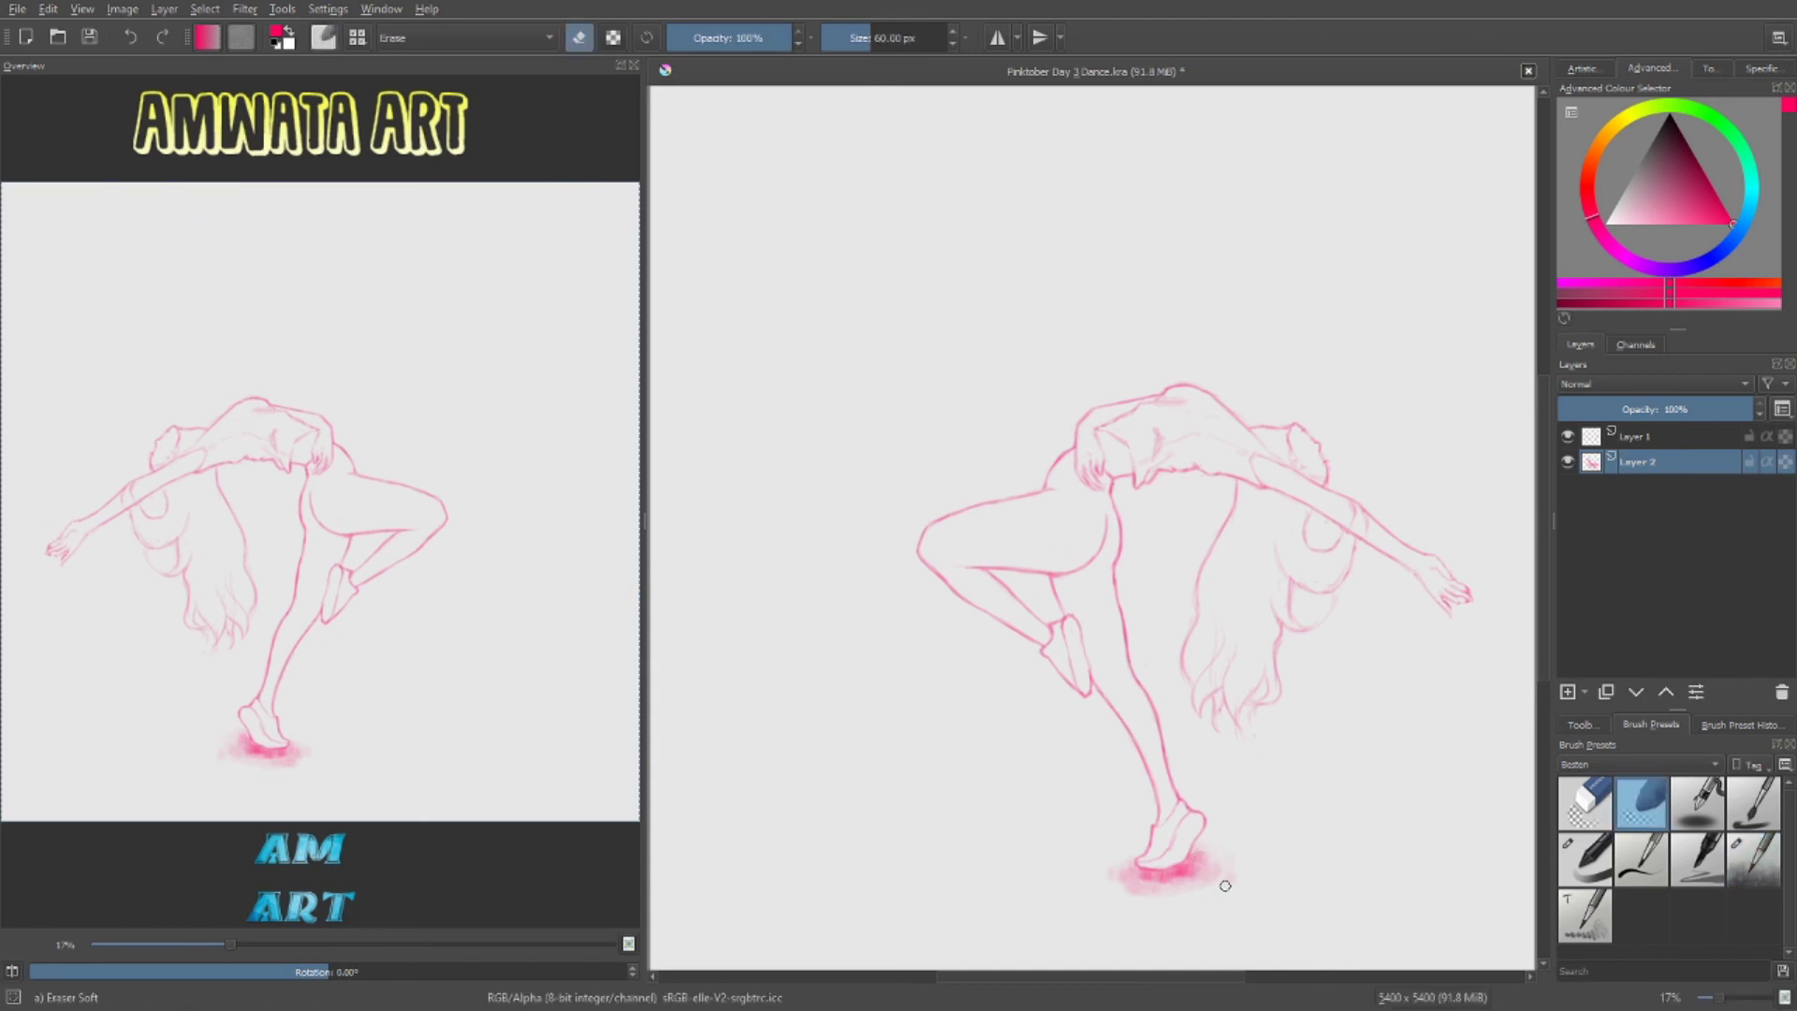
key(slash)
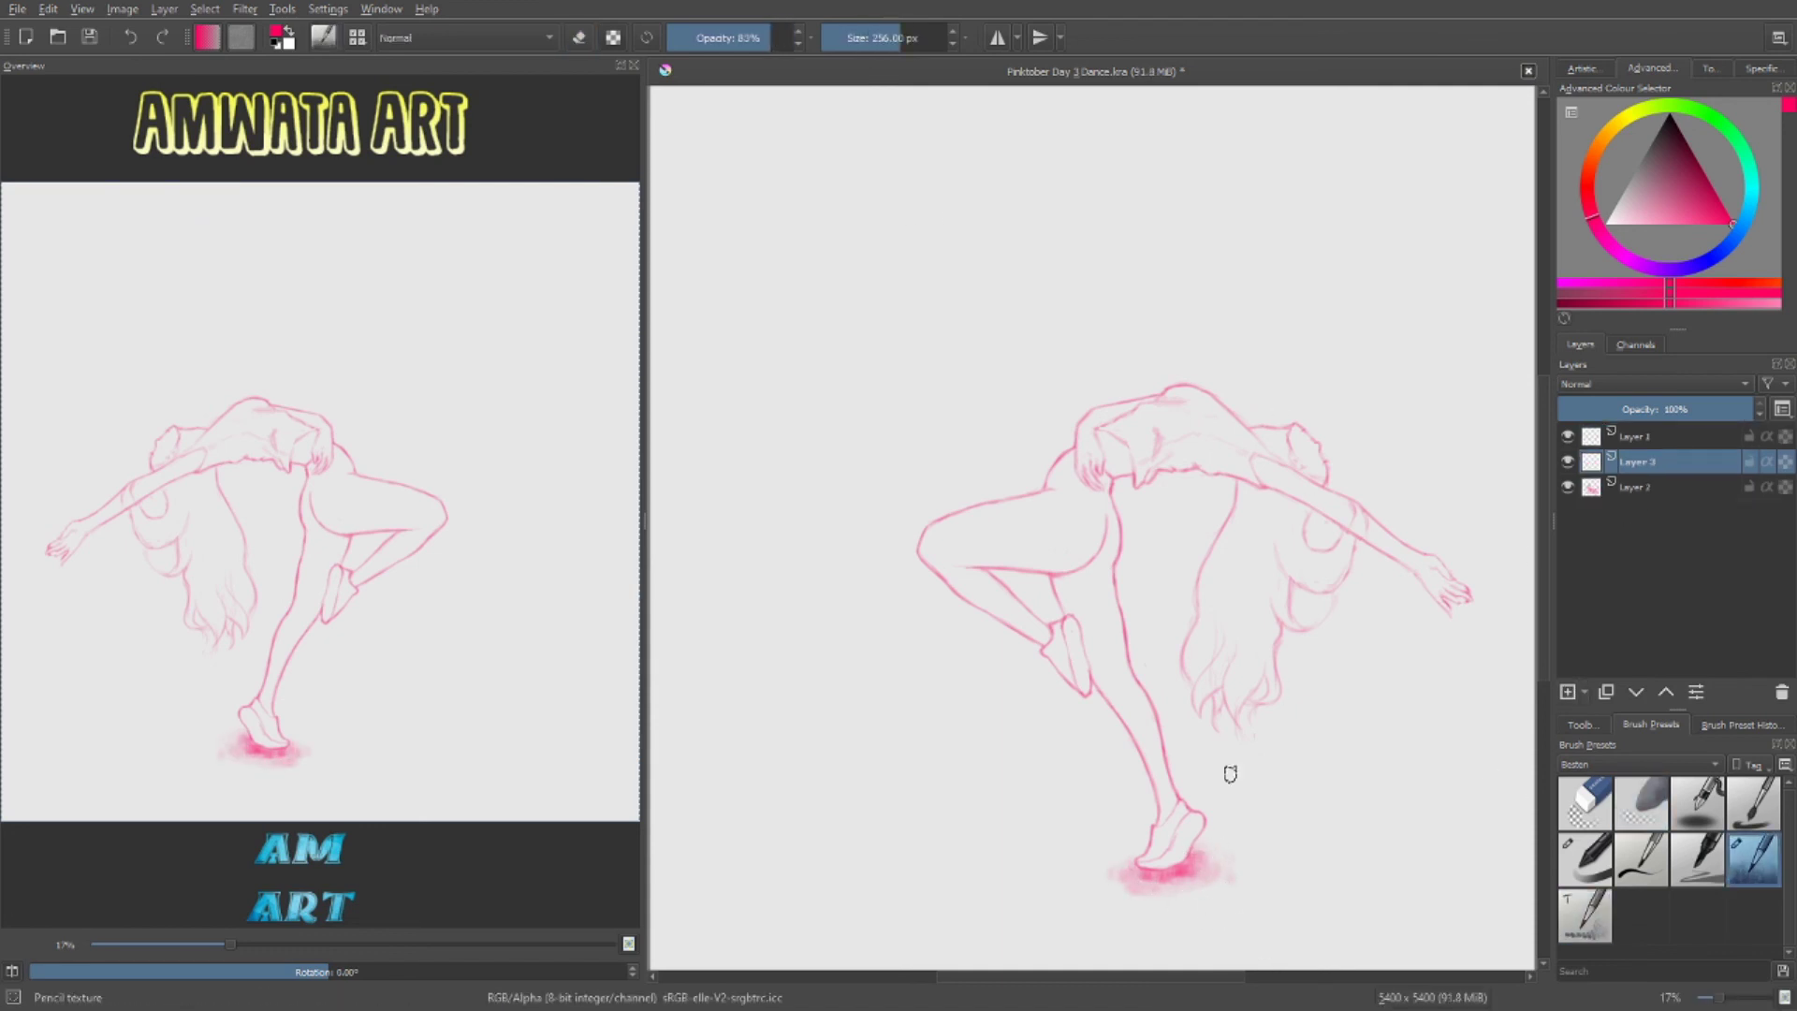
key(period)
Browse the full brush set, pick a brush, then return to the favourite brushes.
click(1638, 764)
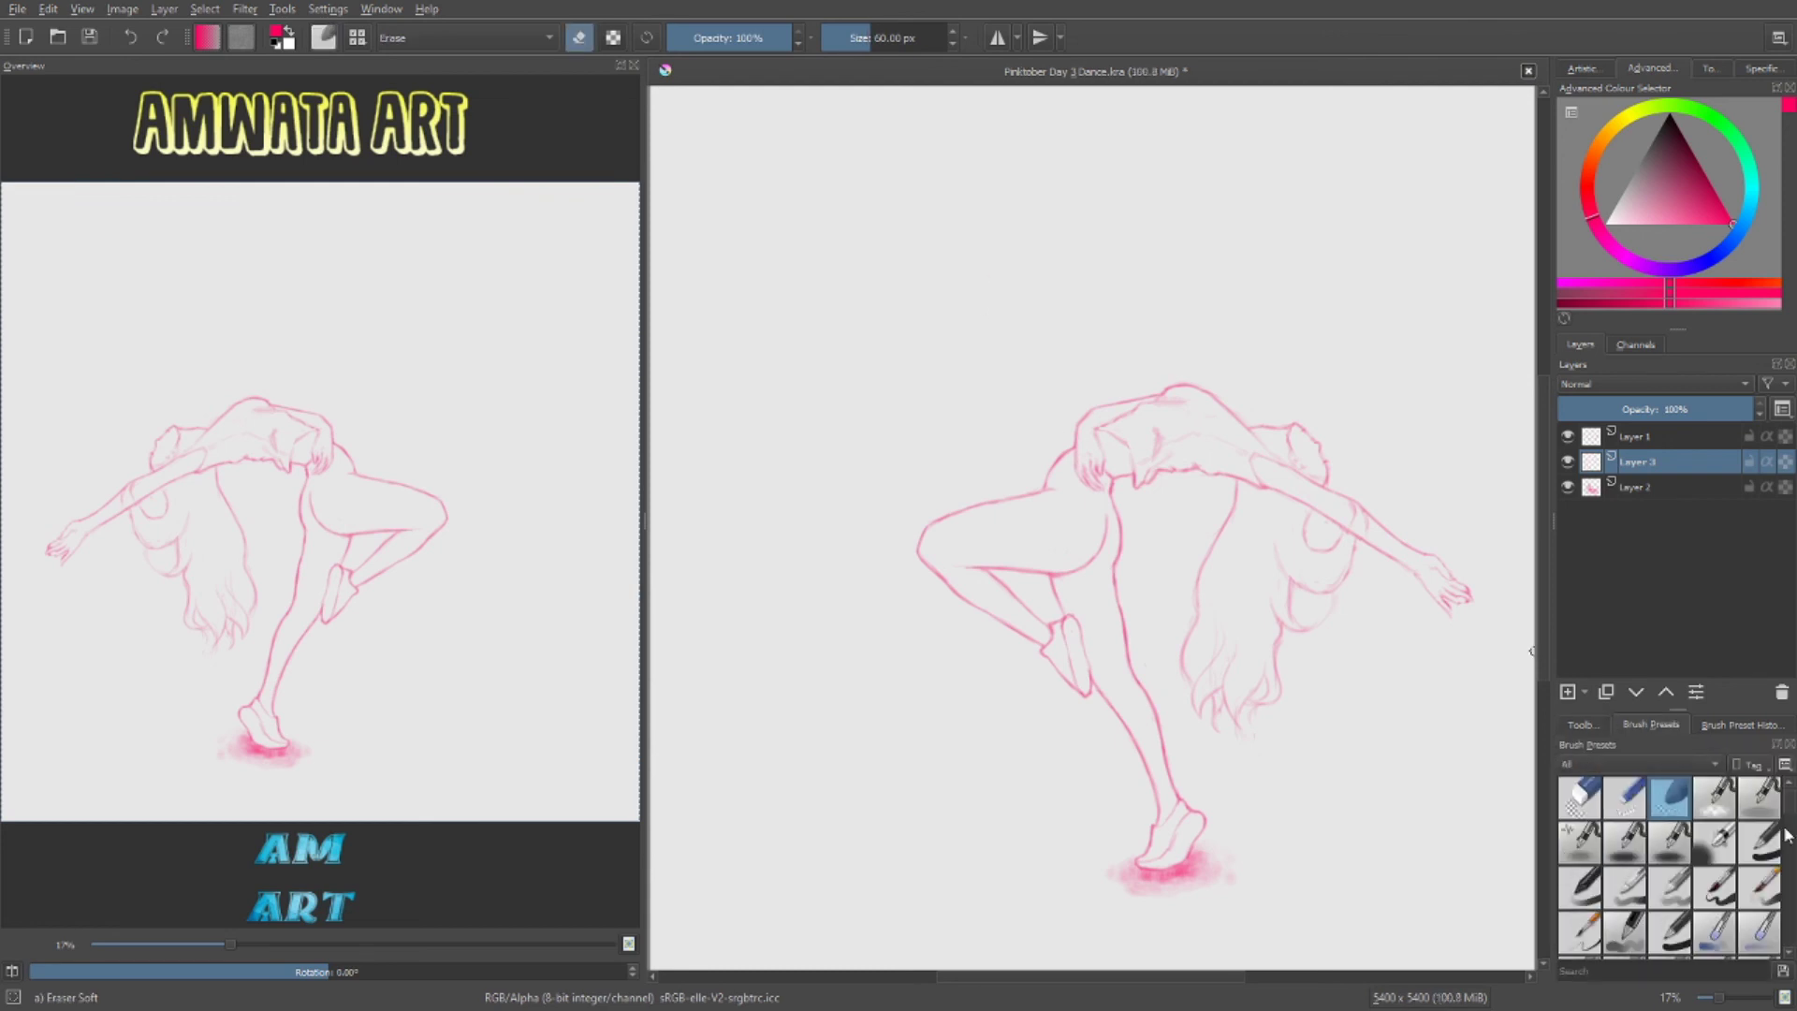
click(1590, 782)
click(1578, 890)
click(1638, 764)
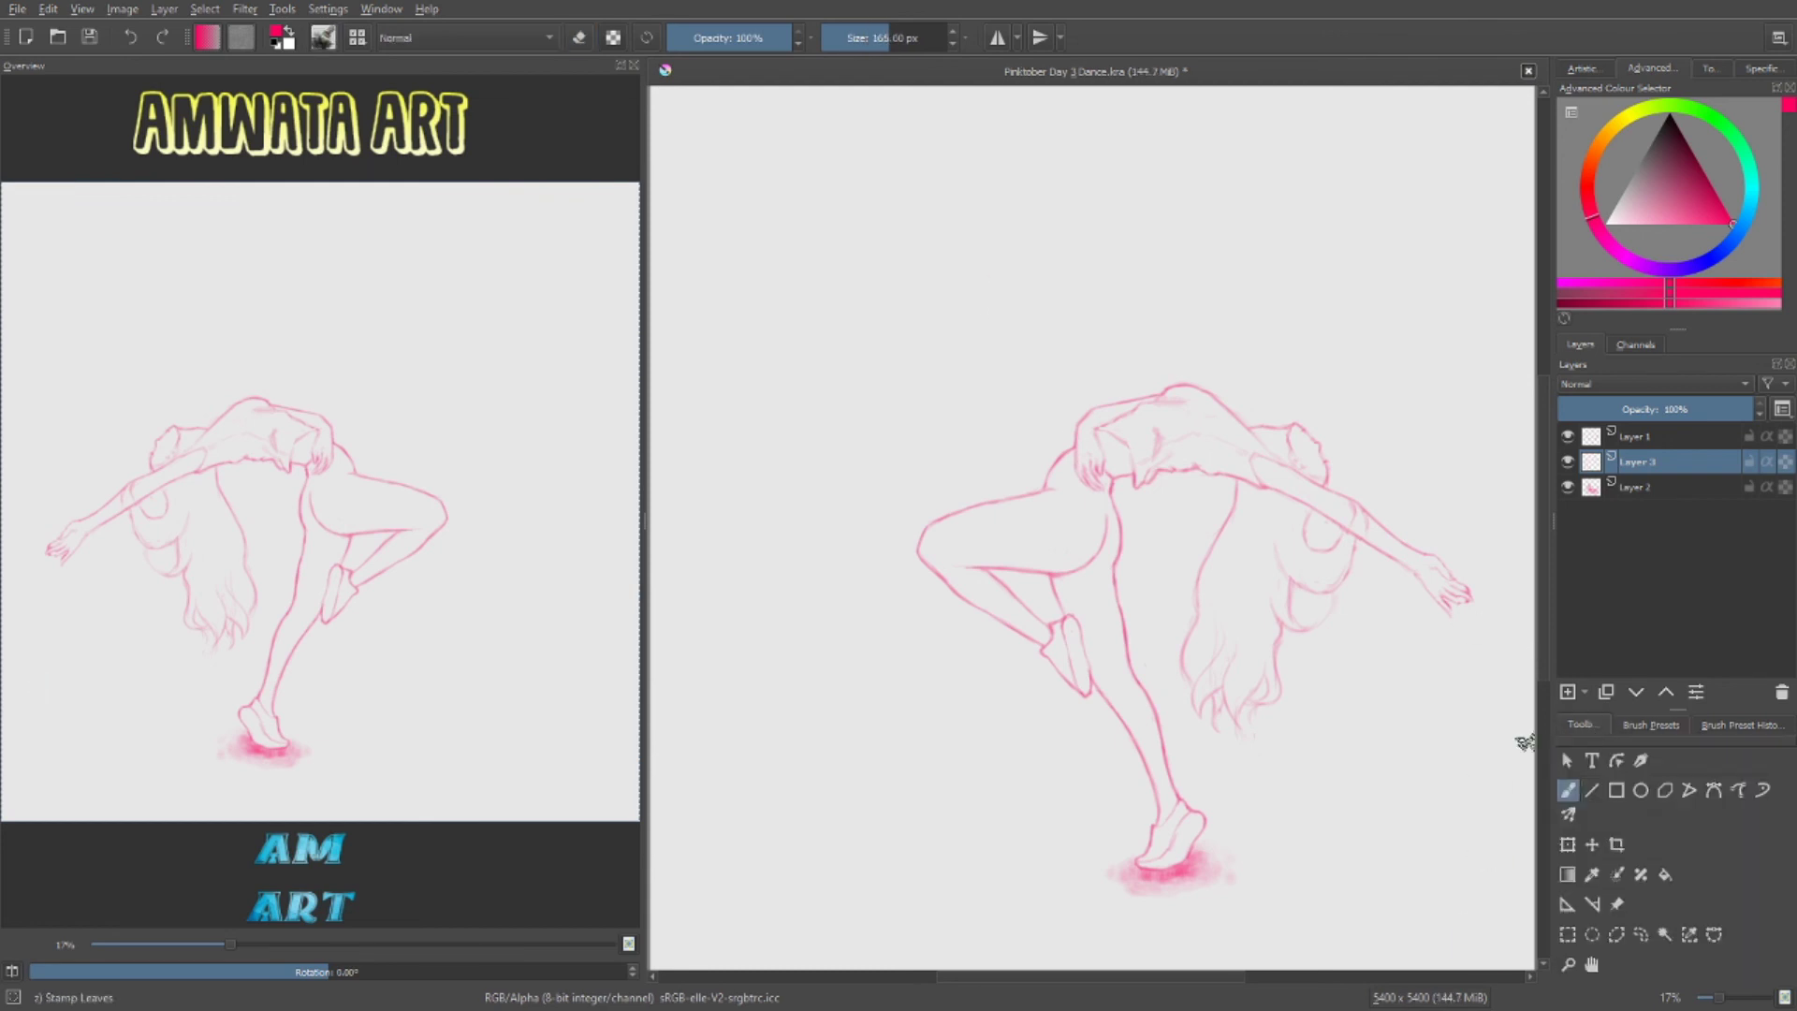
click(1610, 791)
click(1584, 914)
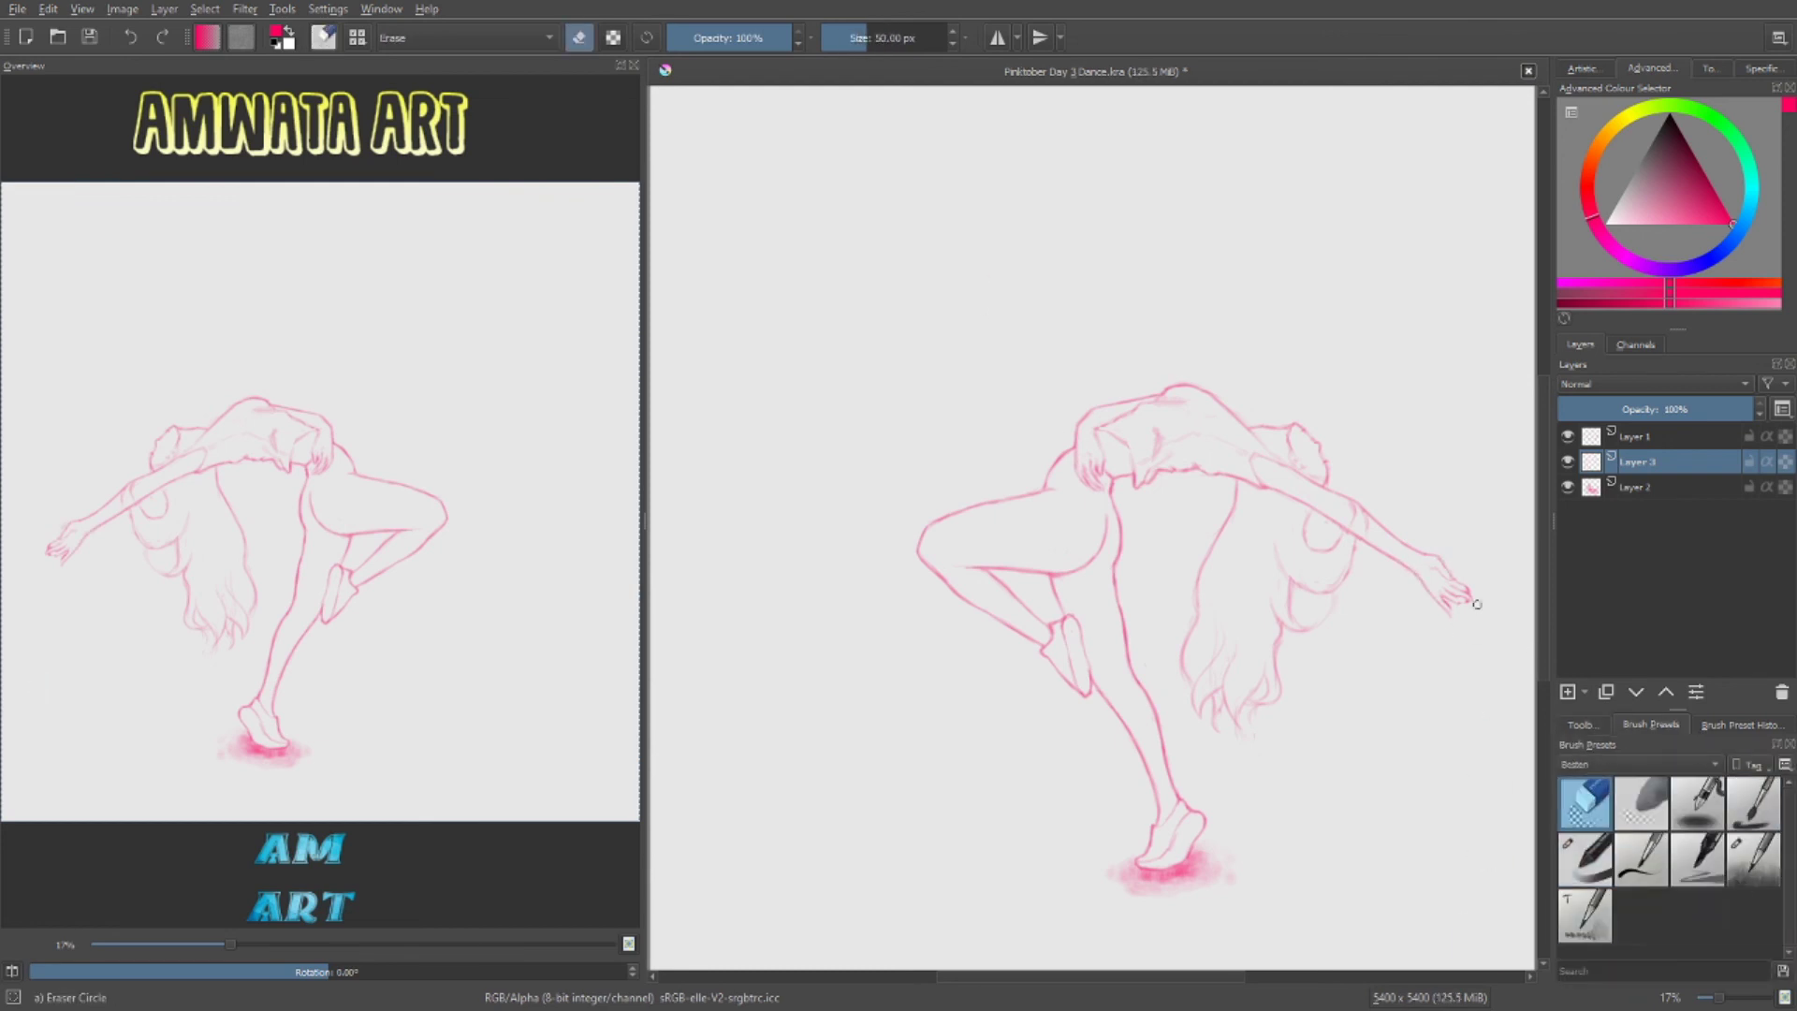
Remove the unused layer and touch up the hanging hair ends, alternating sketching and erasing.
key(e)
key(shift+Delete)
key(e)
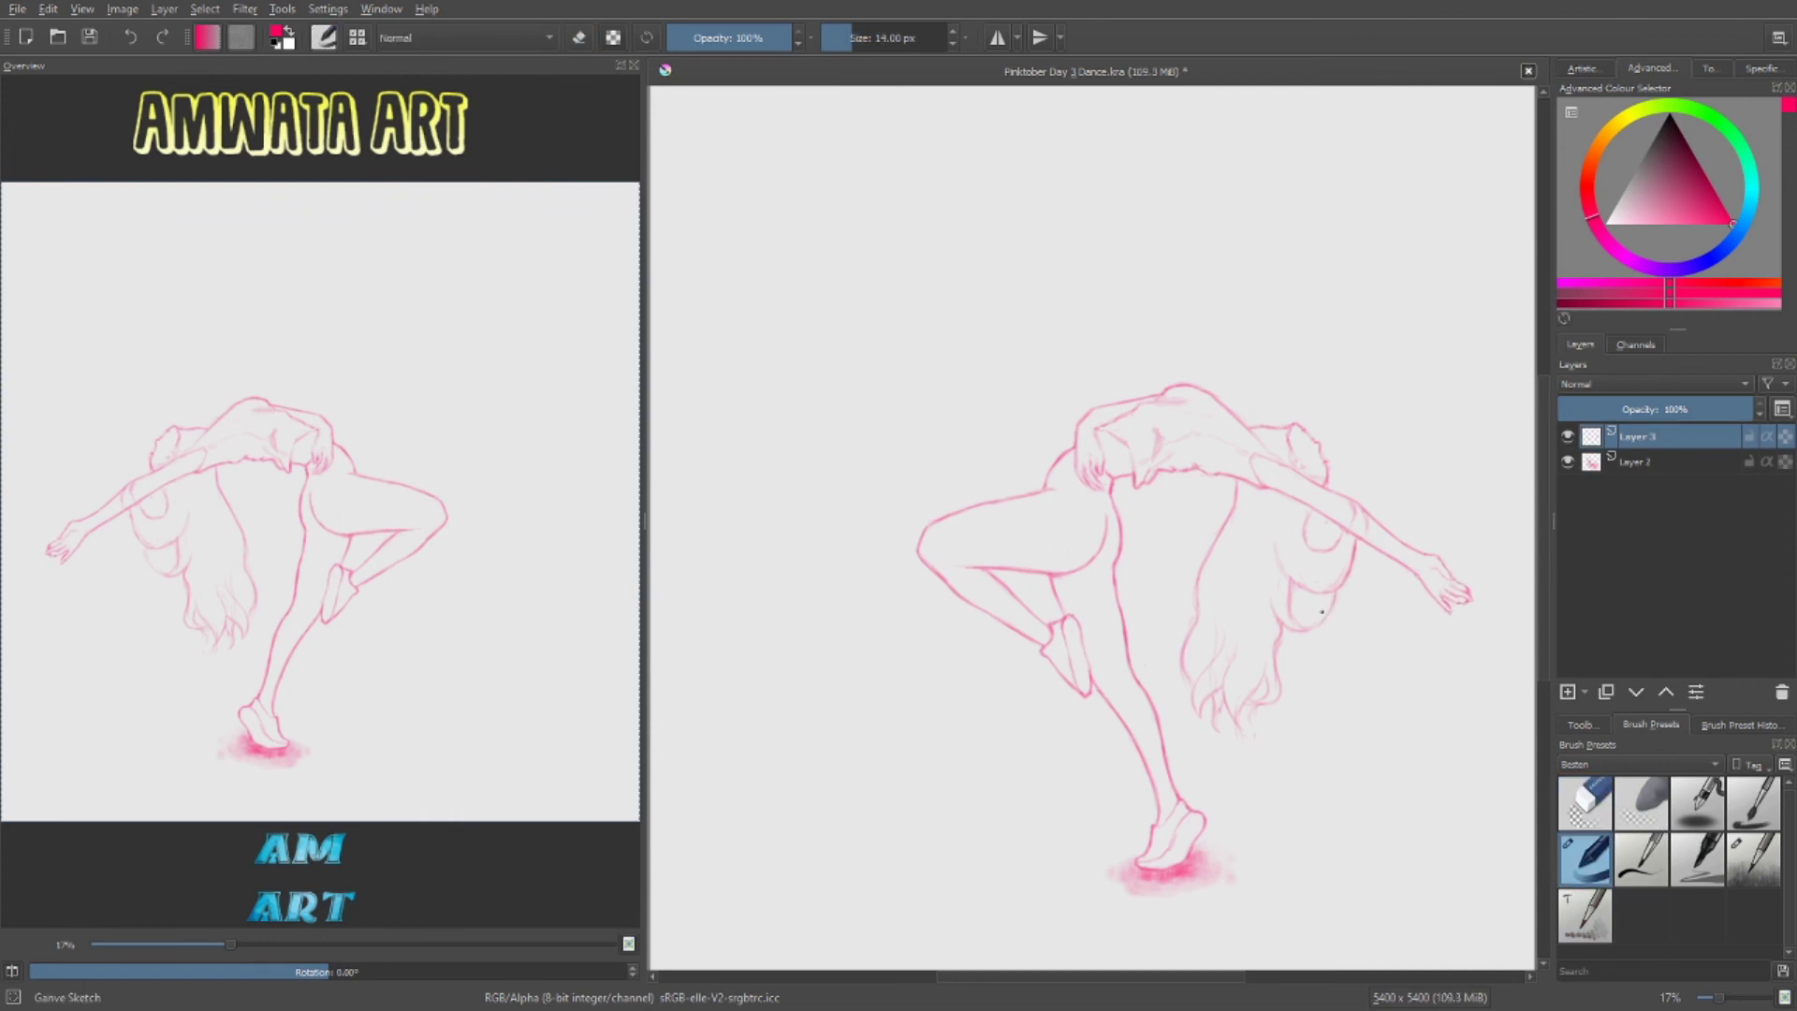
key(e)
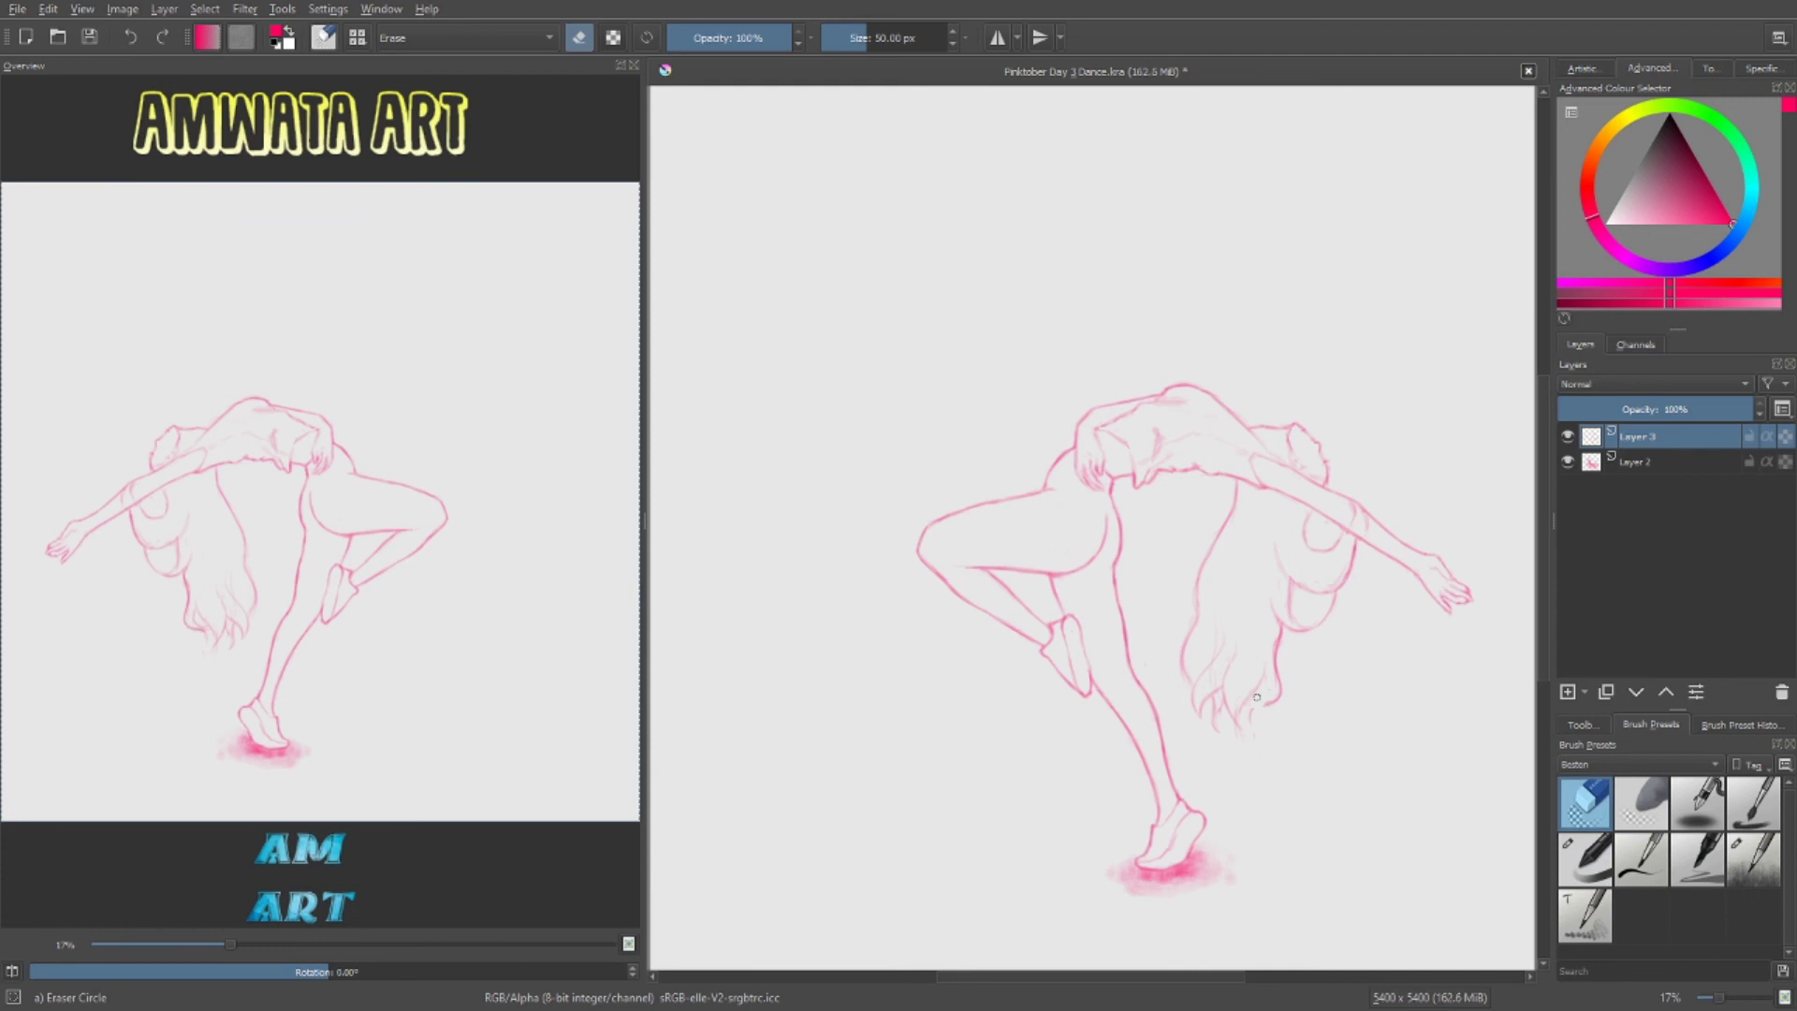
key(e)
key(e)
key(e)
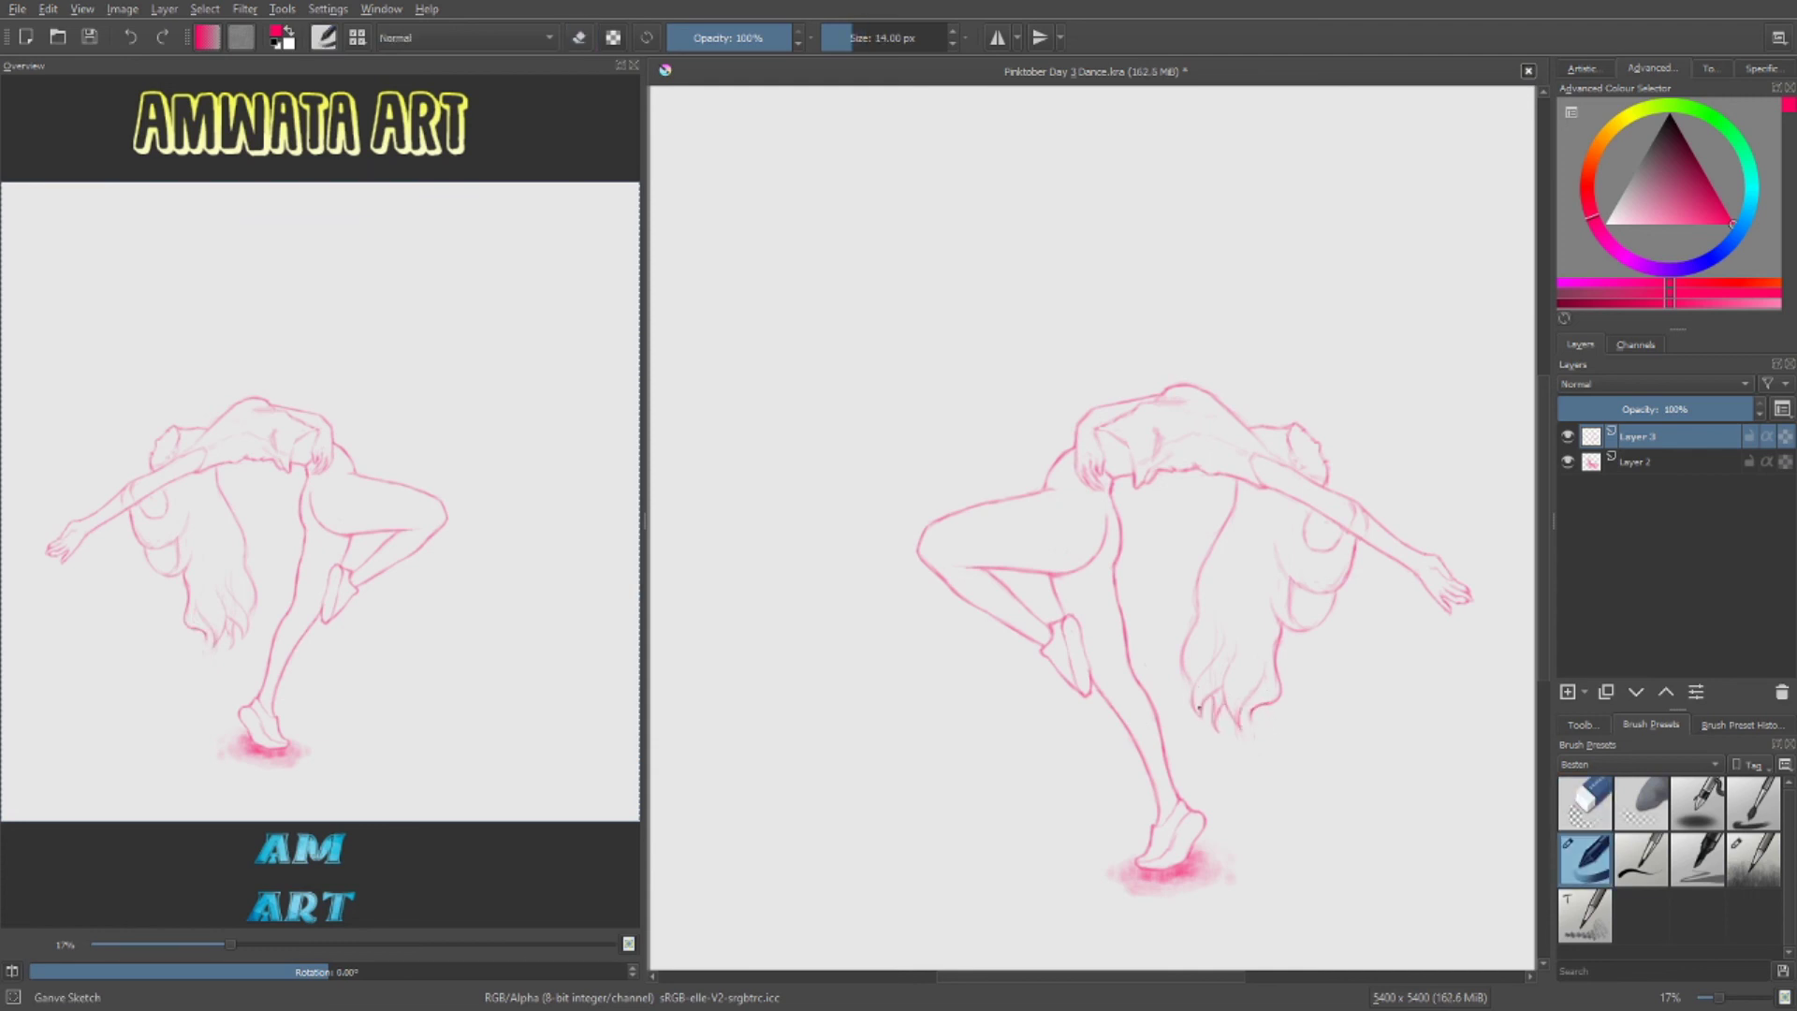
key(e)
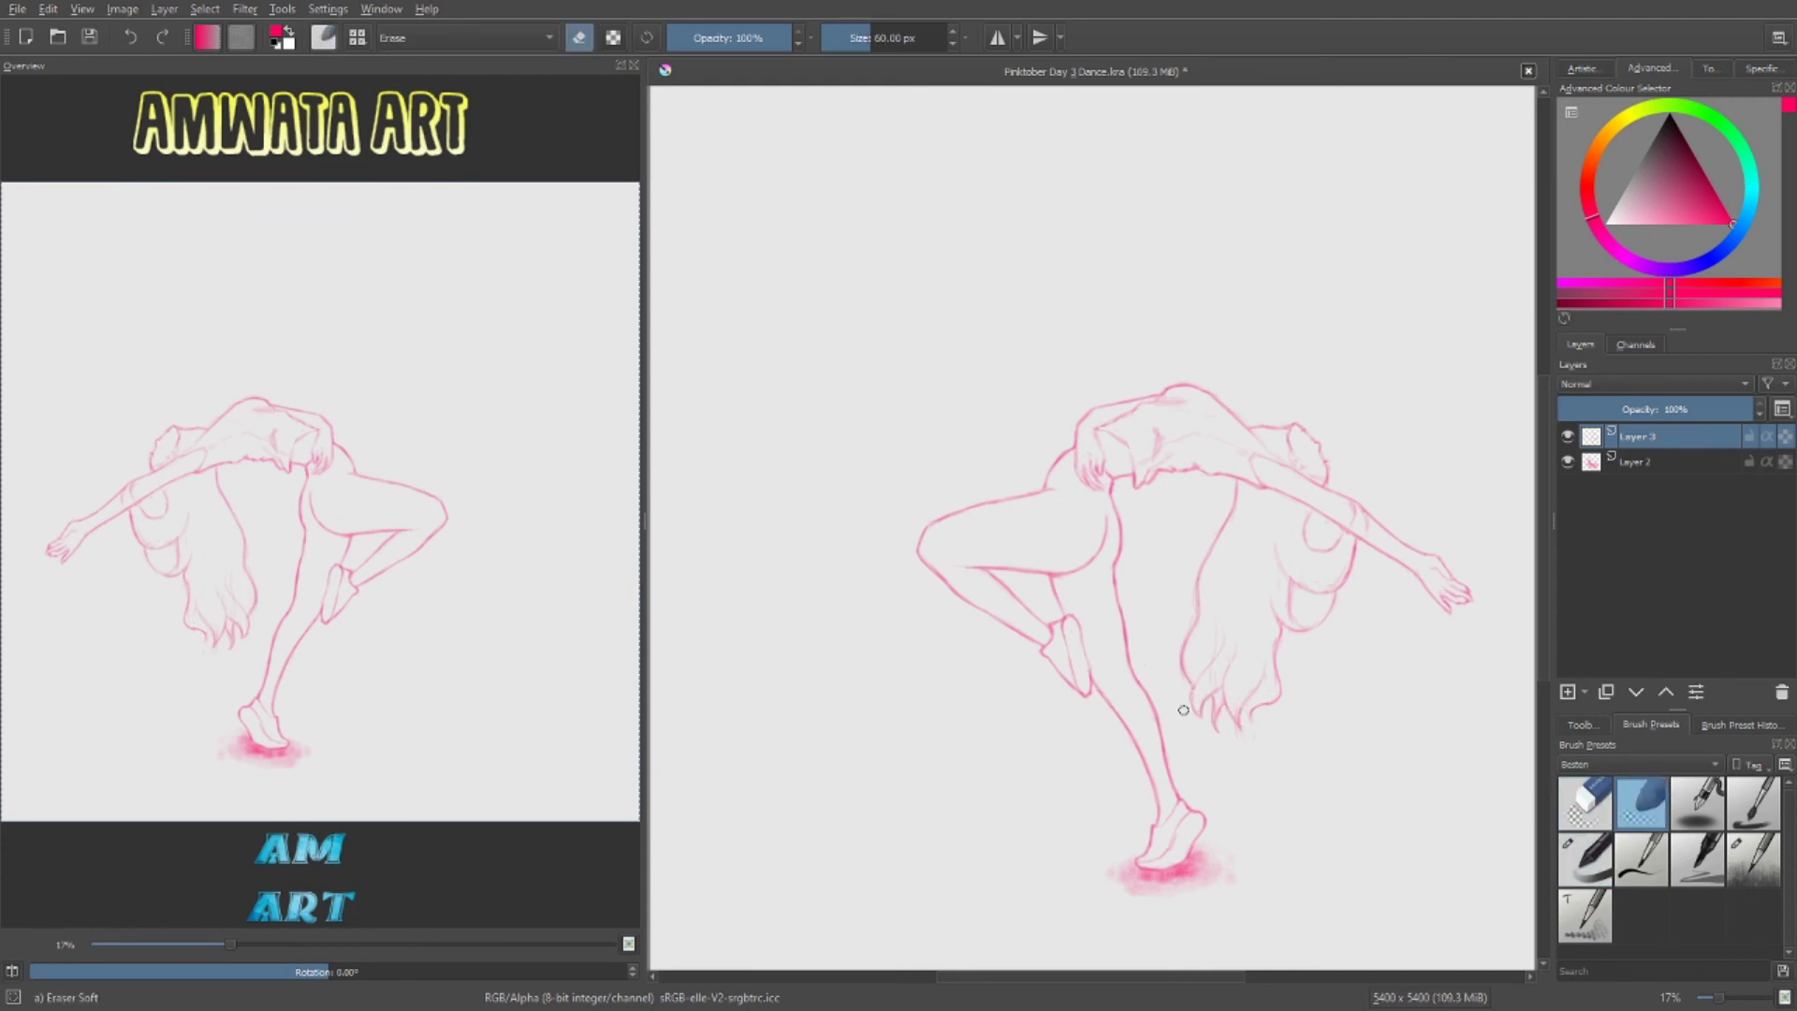
key(e)
key(e)
key(e)
key(e)
key(e)
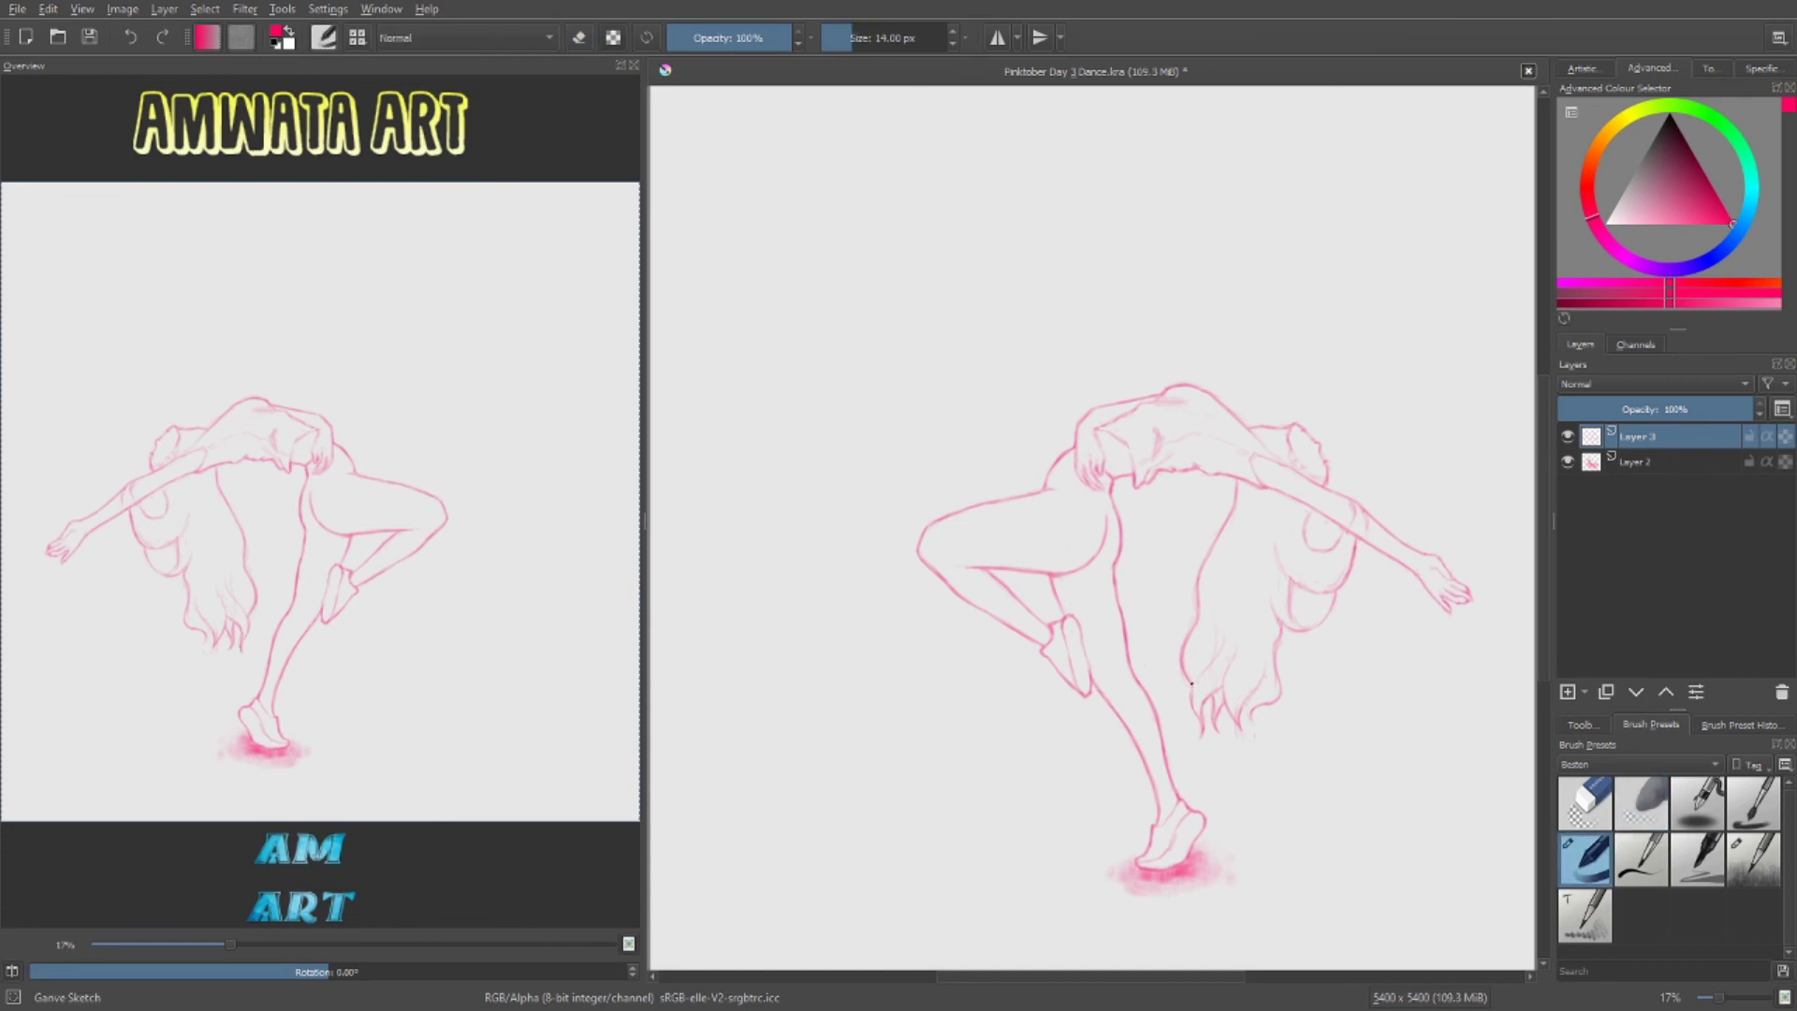
key(e)
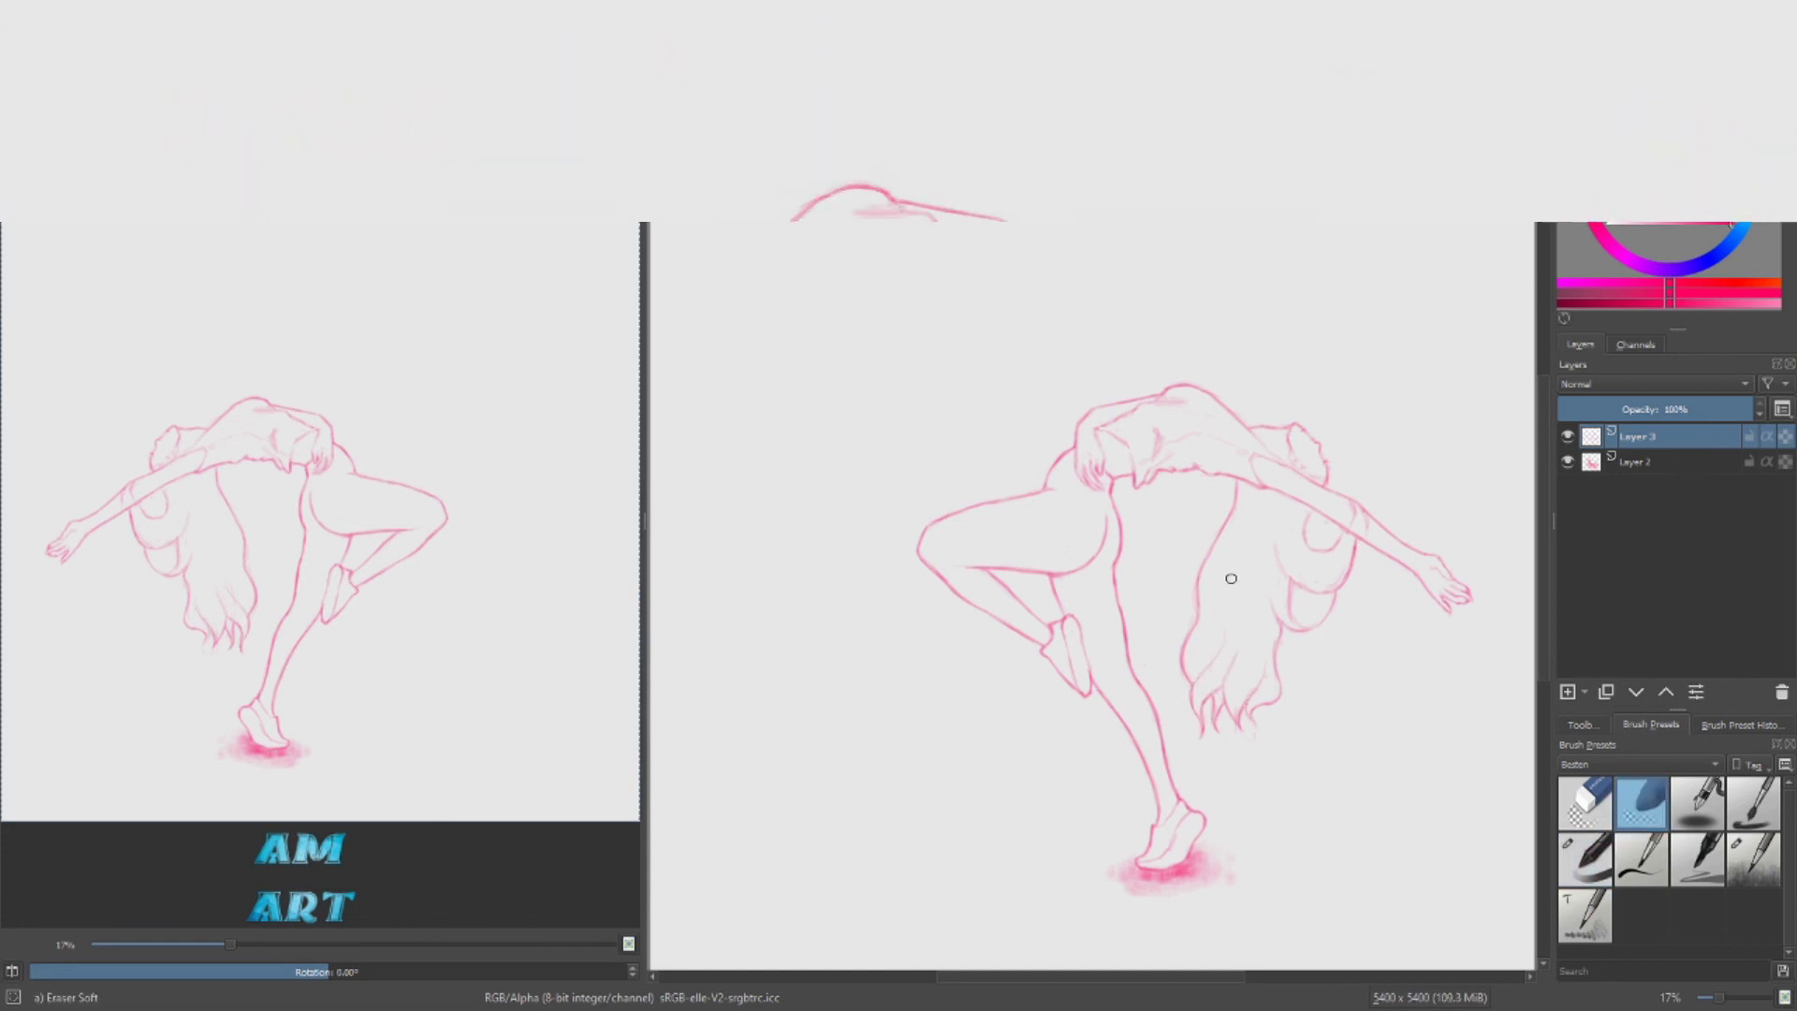
key(e)
key(e)
key(e)
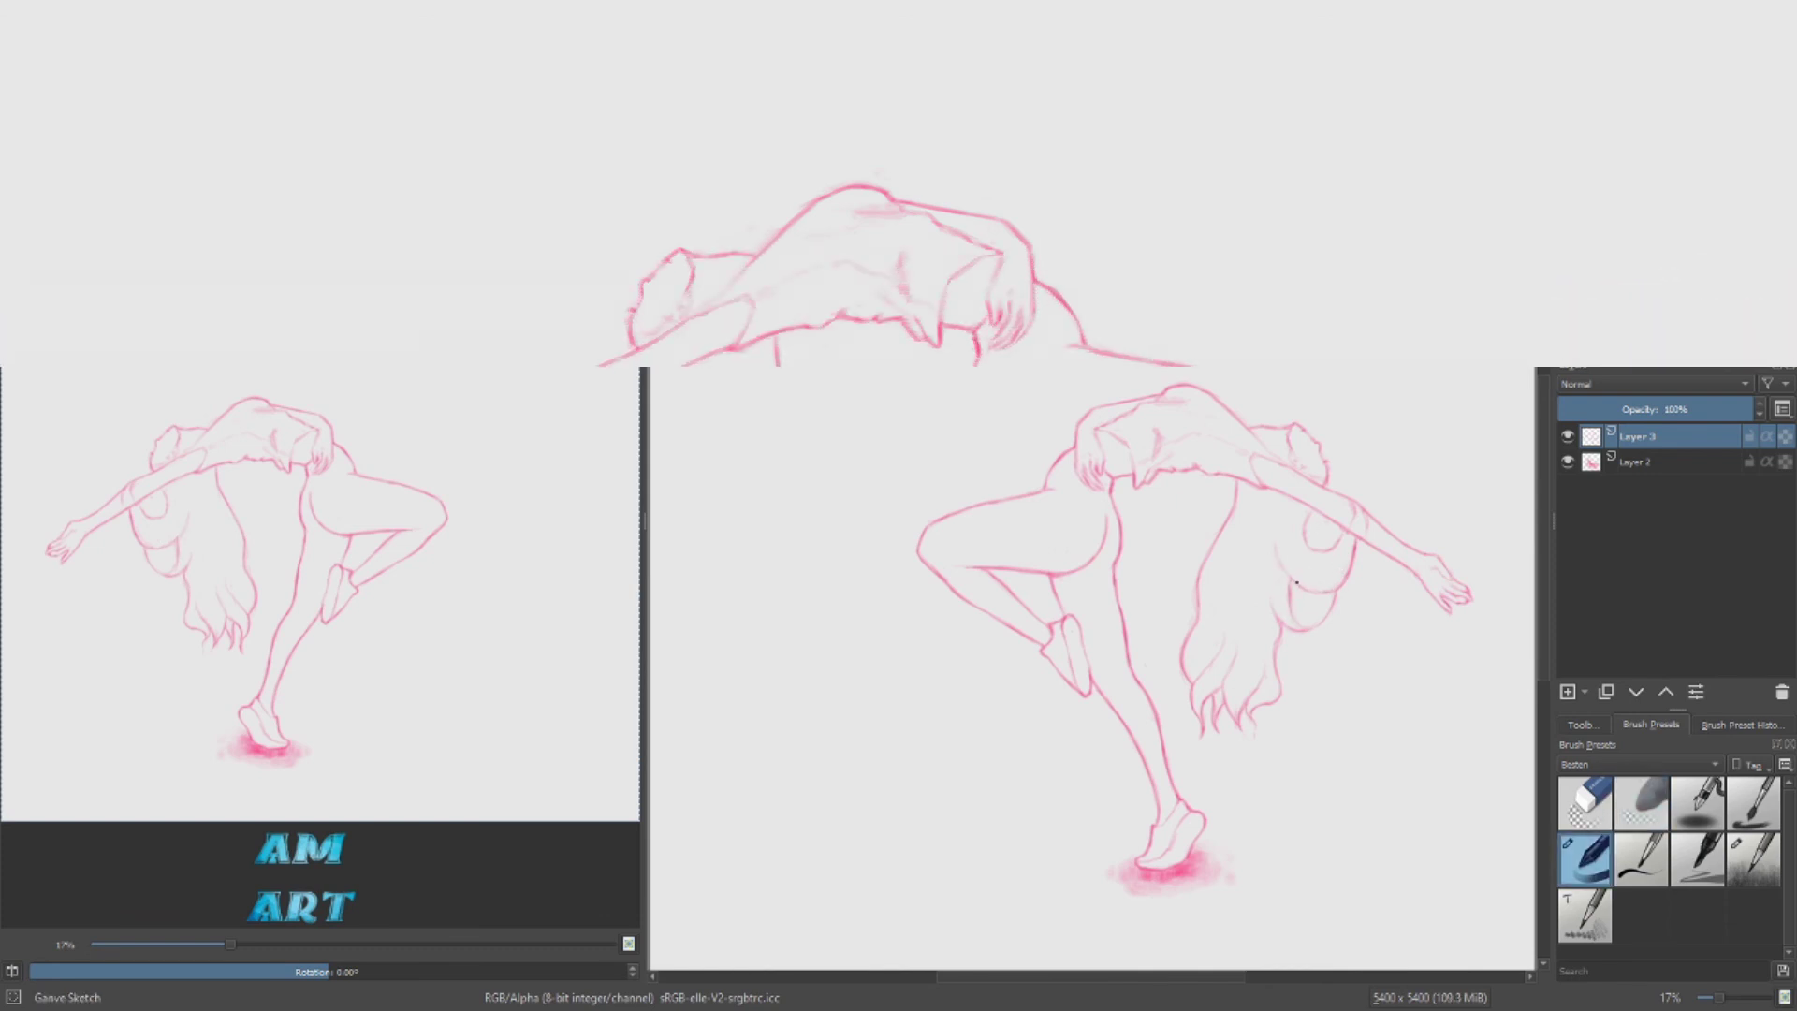
key(e)
key(e)
key(e)
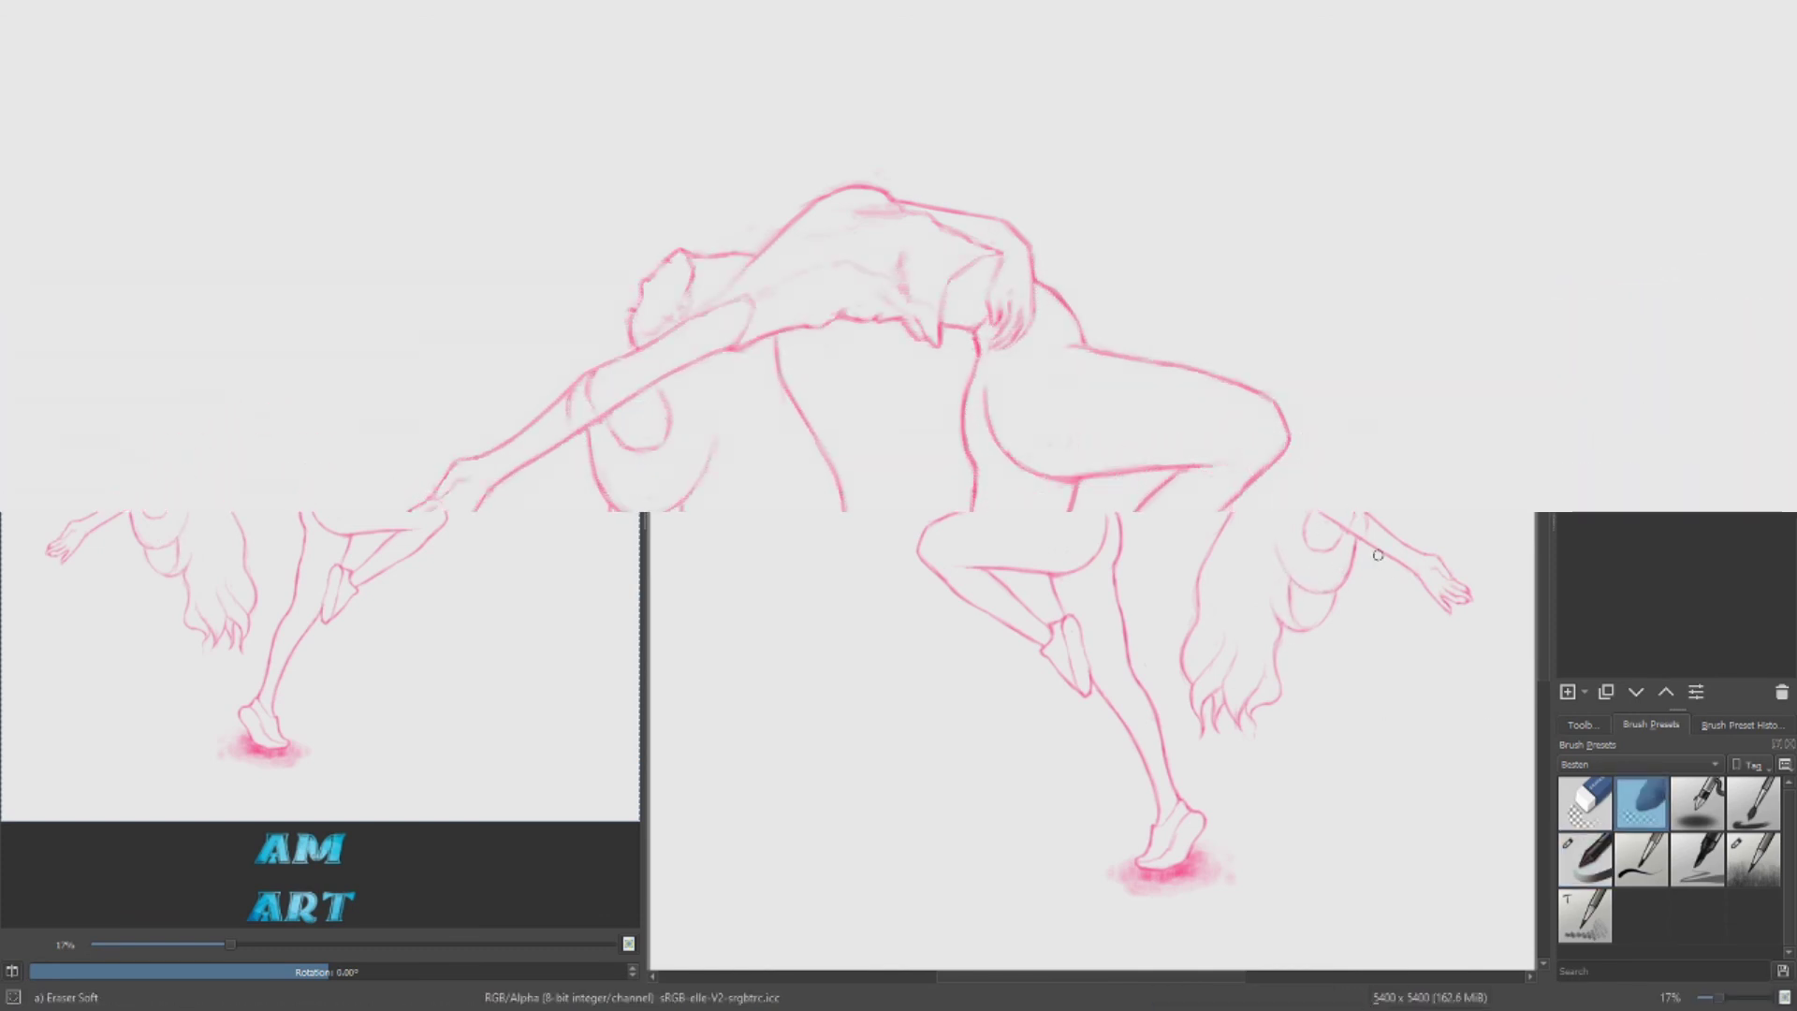
key(e)
key(e)
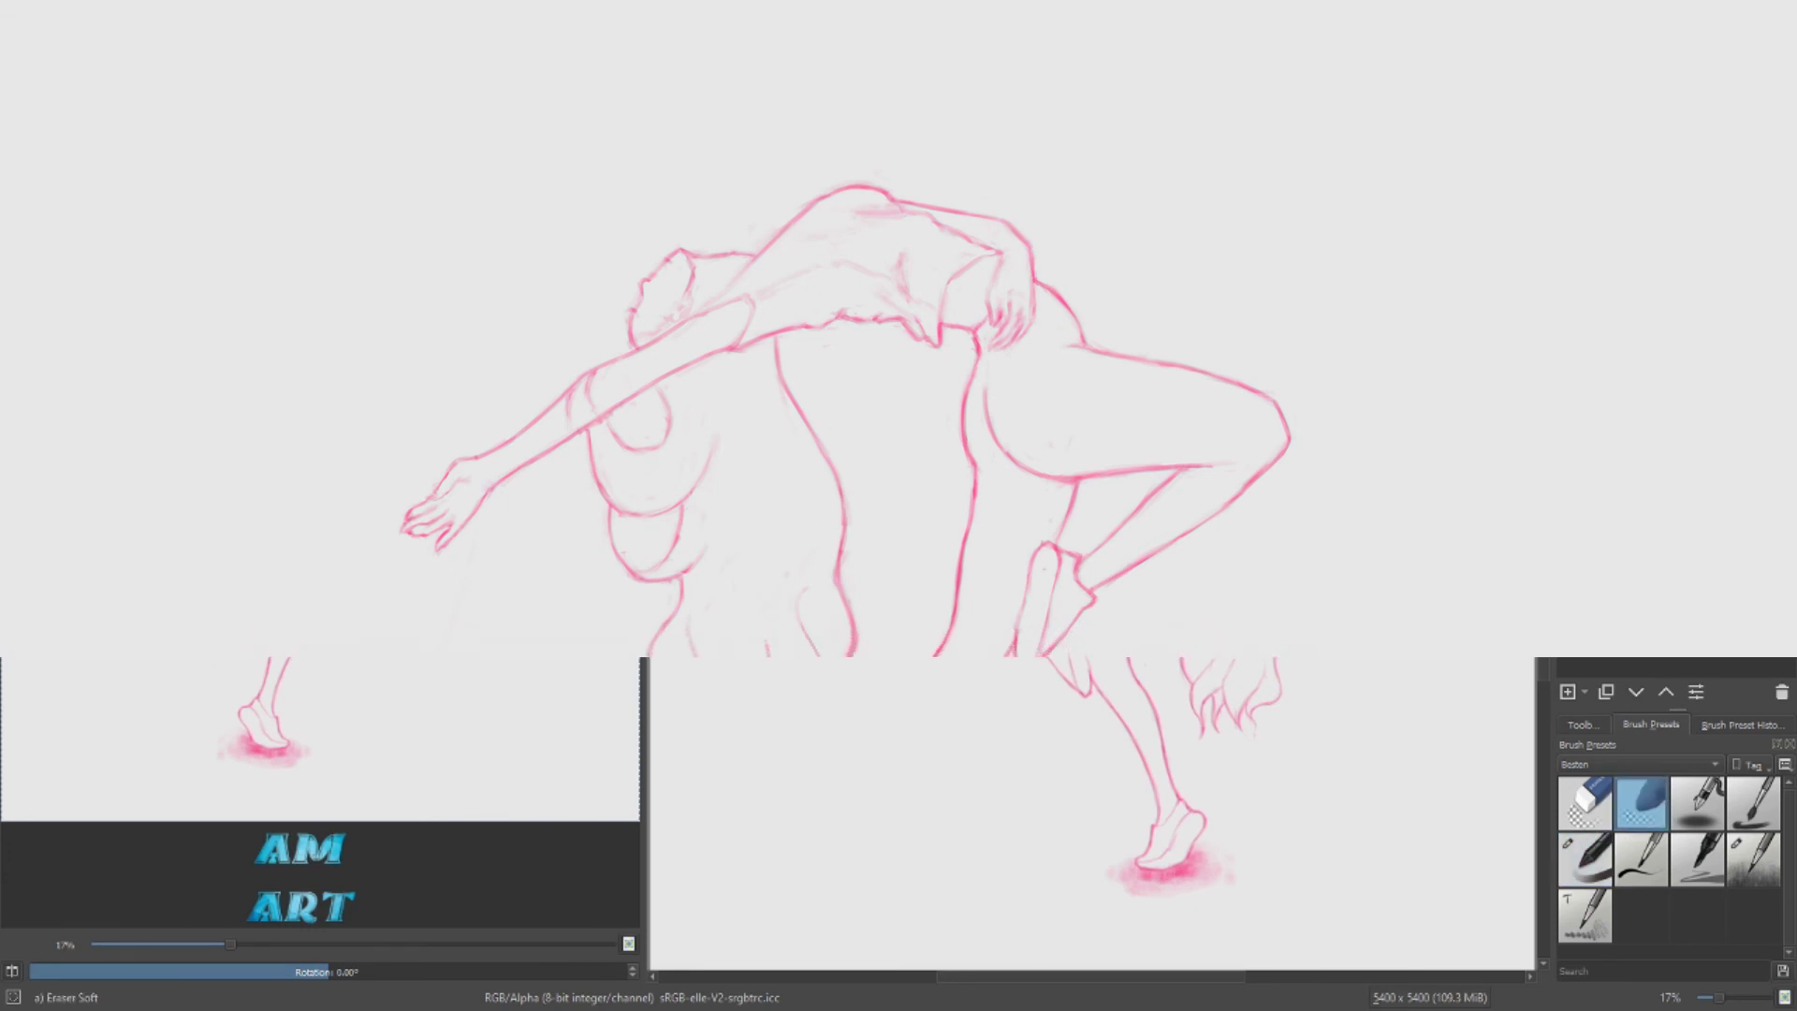